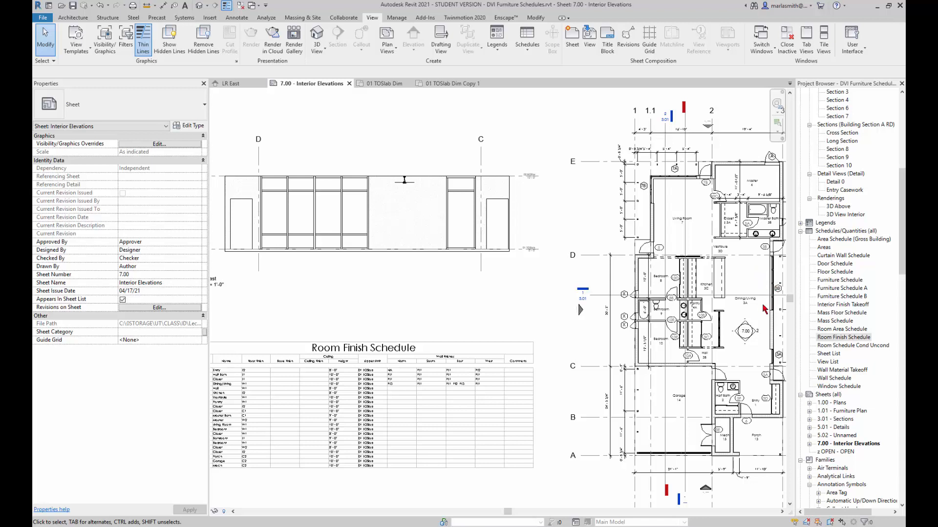
Examine the LR East elevation and the wall finishes in the Room Finish Schedule on the Interior Elevations sheet.
{"action": "scroll", "coordinate": [330, 394], "scroll_direction": "up", "scroll_amount": 4}
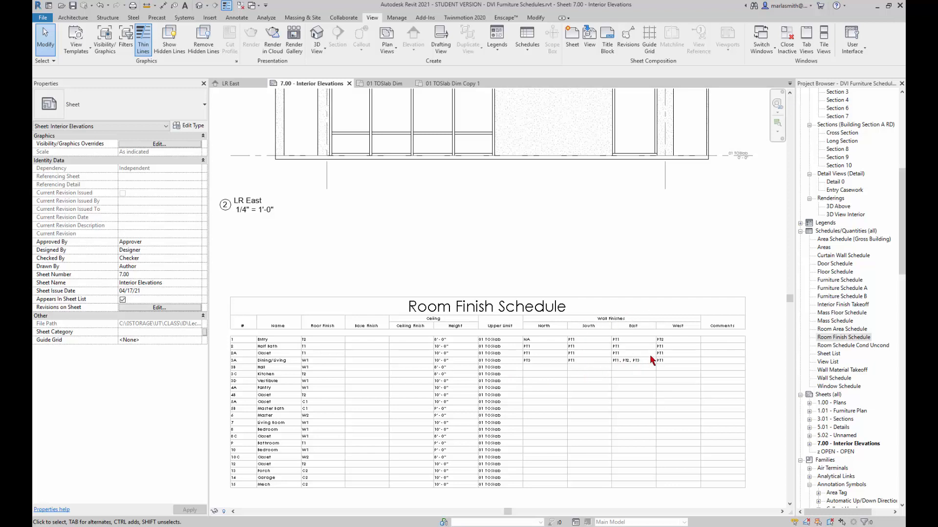
{"action": "scroll", "coordinate": [633, 364], "scroll_direction": "down", "scroll_amount": 2}
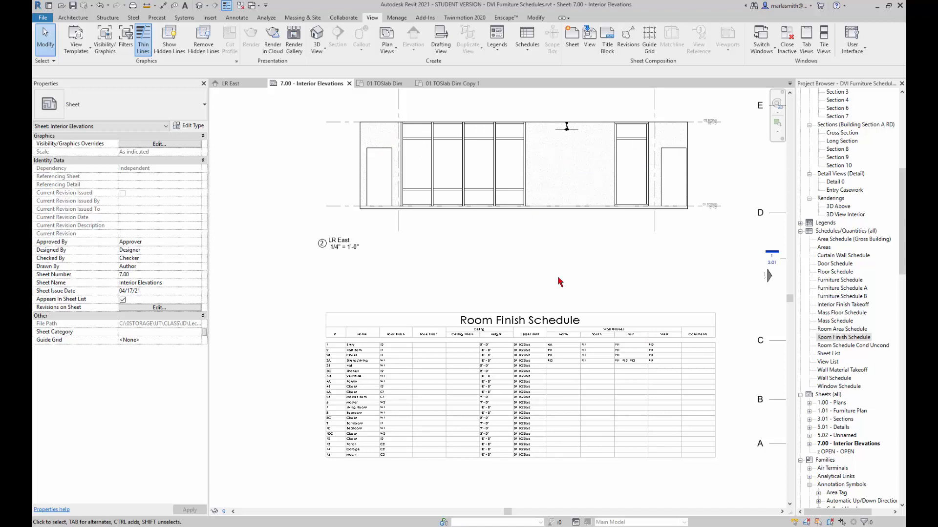
{"action": "scroll", "coordinate": [528, 275], "scroll_direction": "down", "scroll_amount": 2}
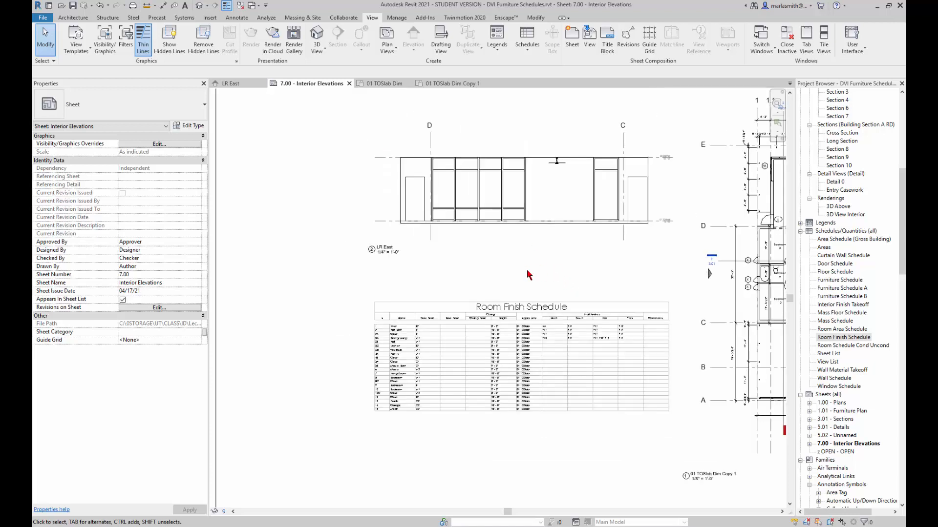
{"action": "scroll", "coordinate": [607, 323], "scroll_direction": "up", "scroll_amount": 2}
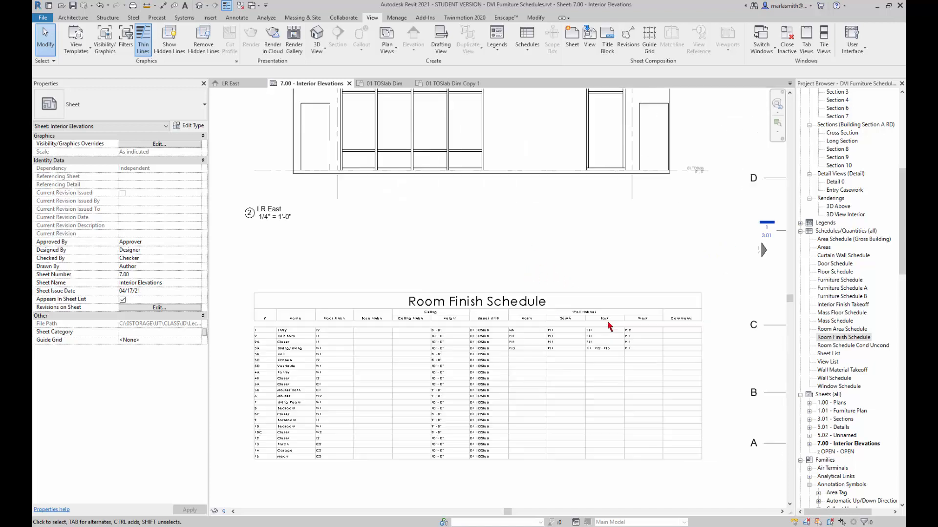
{"action": "scroll", "coordinate": [608, 322], "scroll_direction": "up", "scroll_amount": 2}
{"action": "scroll", "coordinate": [604, 327], "scroll_direction": "down", "scroll_amount": 6}
{"action": "scroll", "coordinate": [524, 184], "scroll_direction": "up", "scroll_amount": 5}
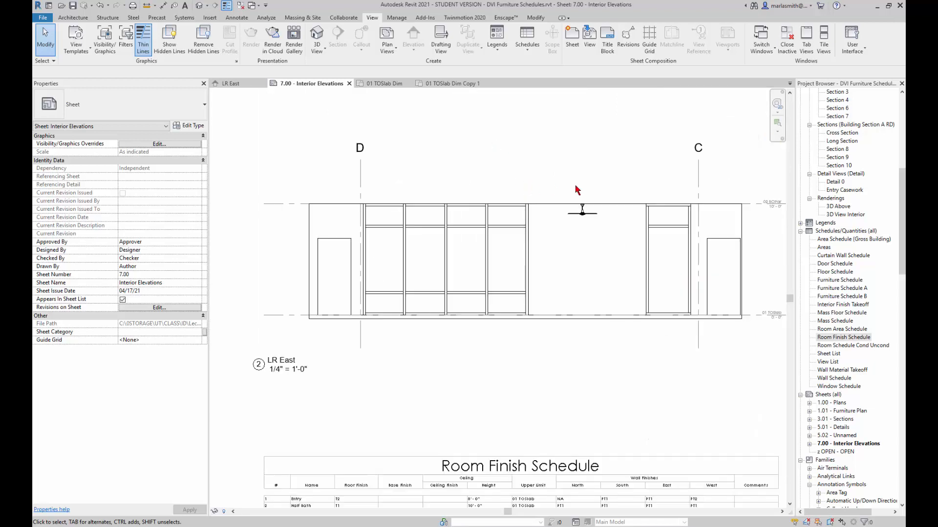
Create a new family from the Generic Annotation.rft template in the English-Imperial Annotations folder.
{"action": "left_click", "coordinate": [43, 19]}
{"action": "mouse_move", "coordinate": [63, 52]}
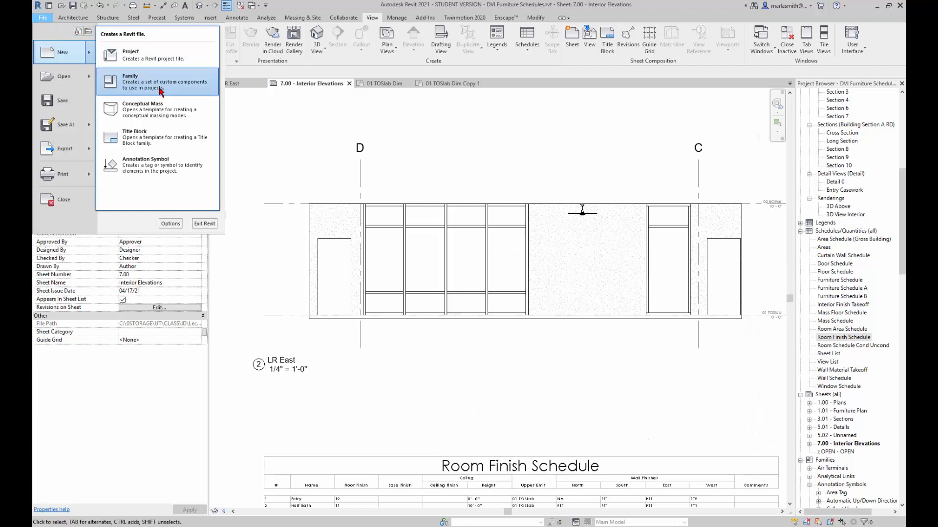
{"action": "left_click", "coordinate": [128, 79]}
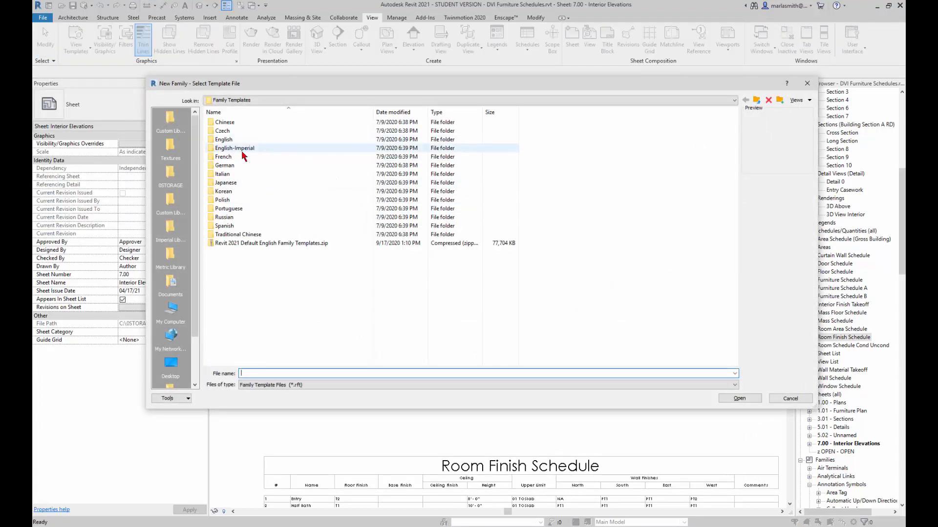
{"action": "double_click", "coordinate": [244, 148]}
{"action": "double_click", "coordinate": [231, 123]}
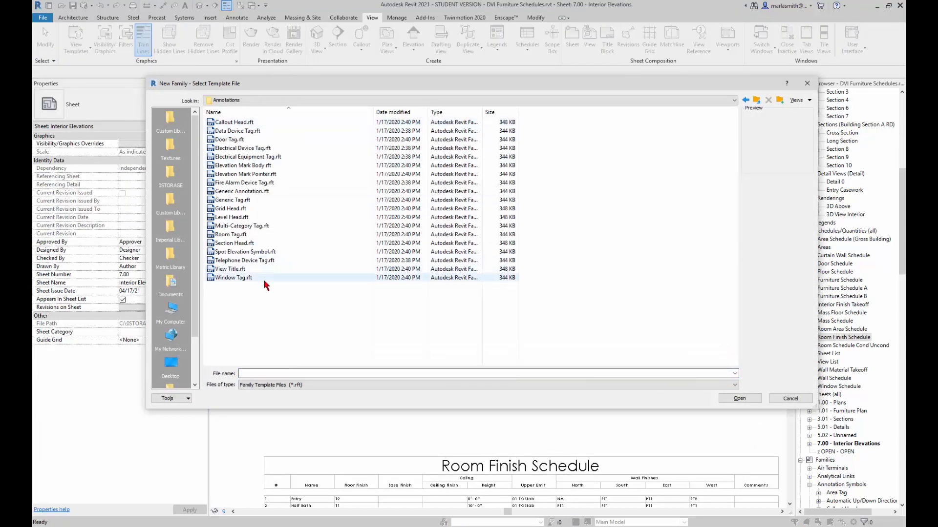
{"action": "left_click", "coordinate": [243, 191]}
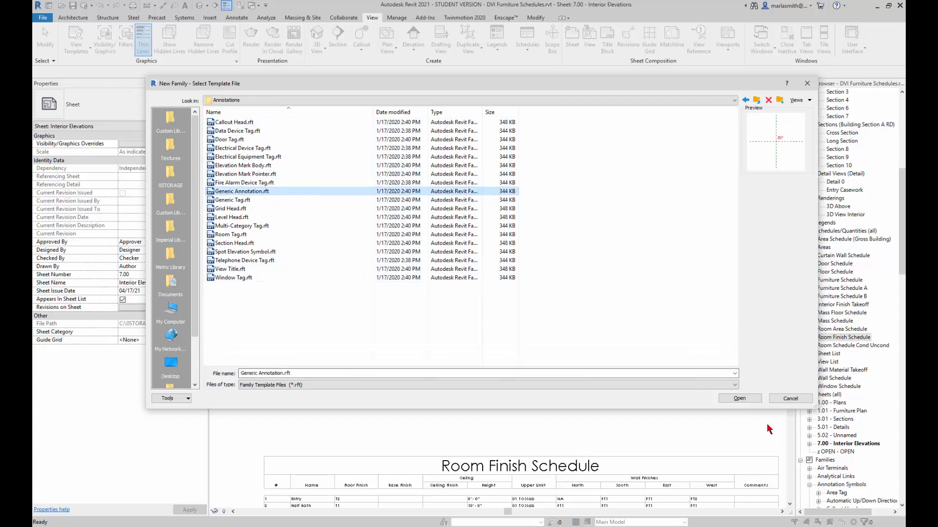
{"action": "left_click", "coordinate": [739, 398]}
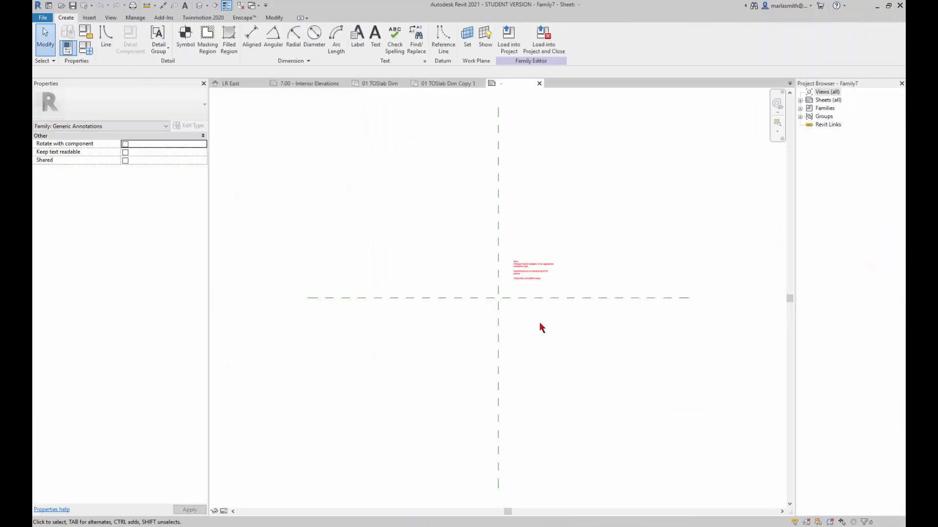
Delete the red instruction note beside the reference planes.
{"action": "scroll", "coordinate": [521, 275], "scroll_direction": "up", "scroll_amount": 4}
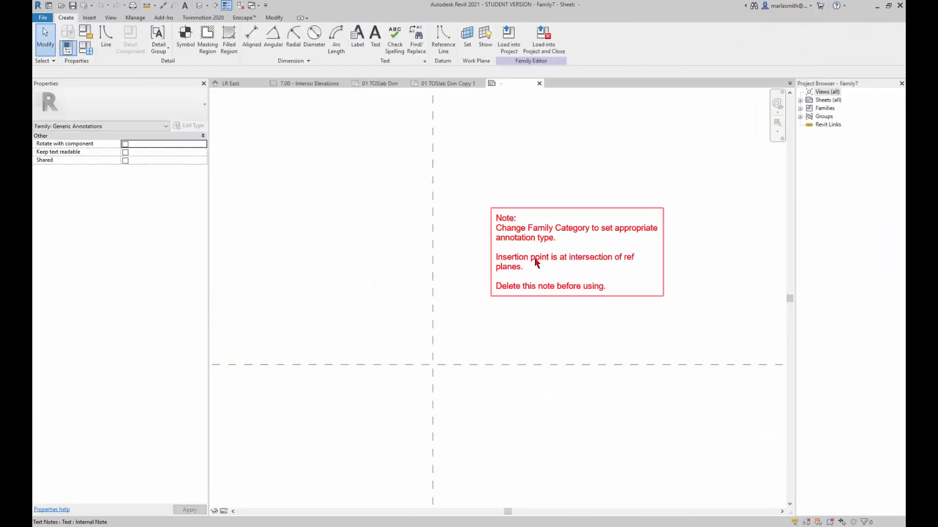
{"action": "left_click", "coordinate": [535, 266]}
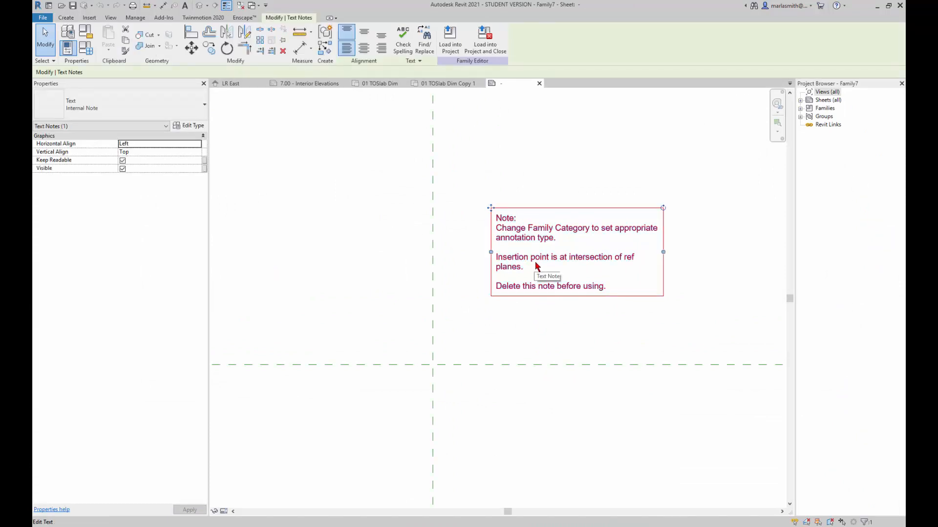
{"action": "key", "text": "Delete"}
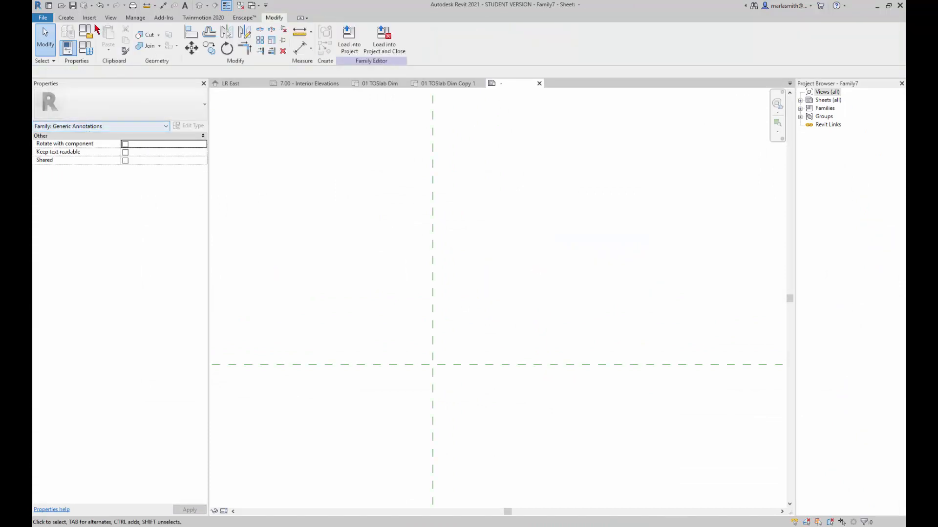
Start a new label at the intersection of the two reference planes.
{"action": "left_click", "coordinate": [65, 18]}
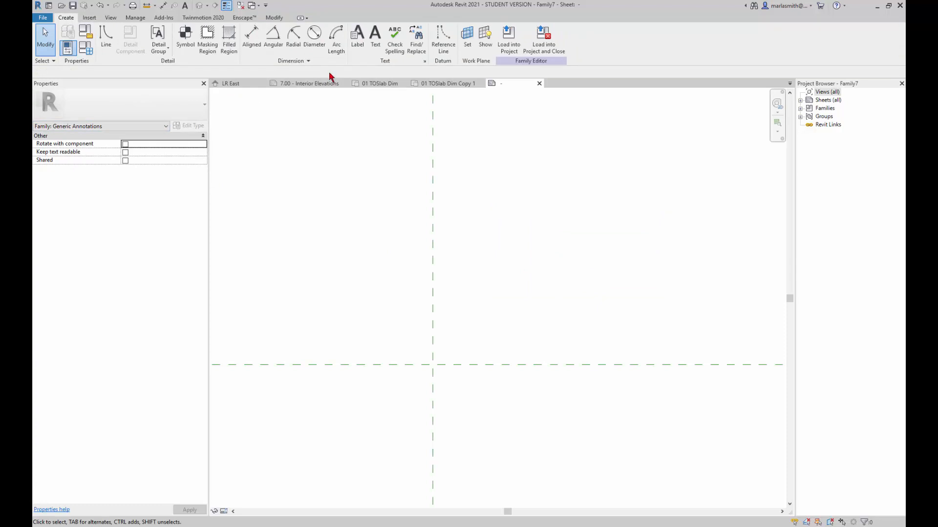
{"action": "left_click", "coordinate": [356, 43]}
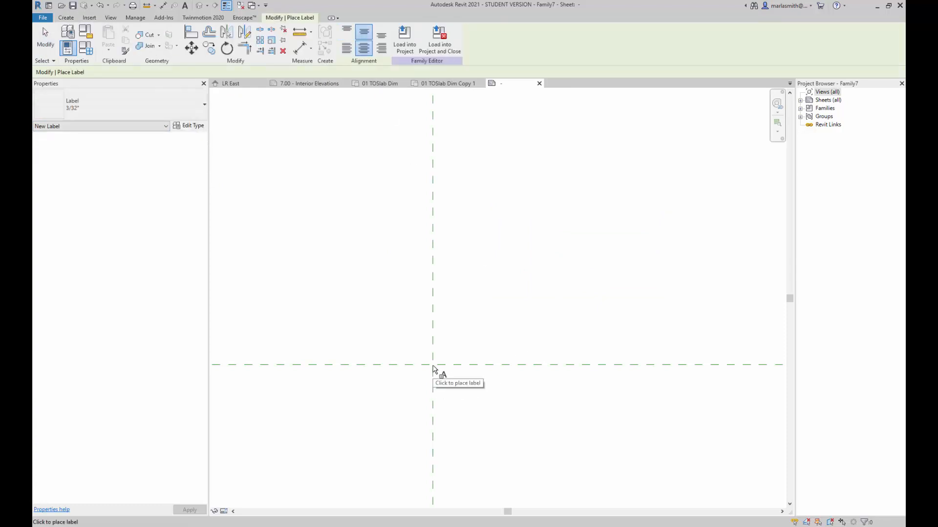
{"action": "left_click", "coordinate": [433, 367]}
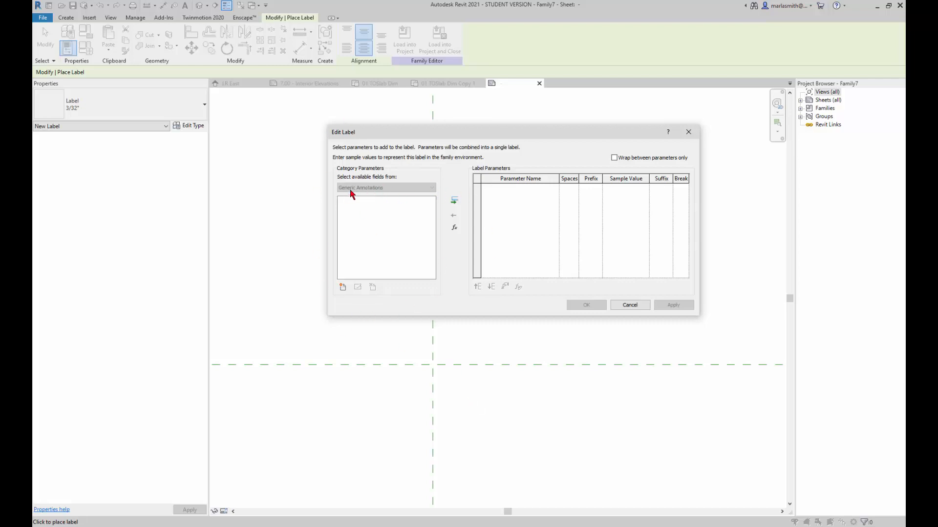
Create a family parameter named Gen Mat Tag as an instance parameter of type Text.
{"action": "left_click", "coordinate": [343, 288]}
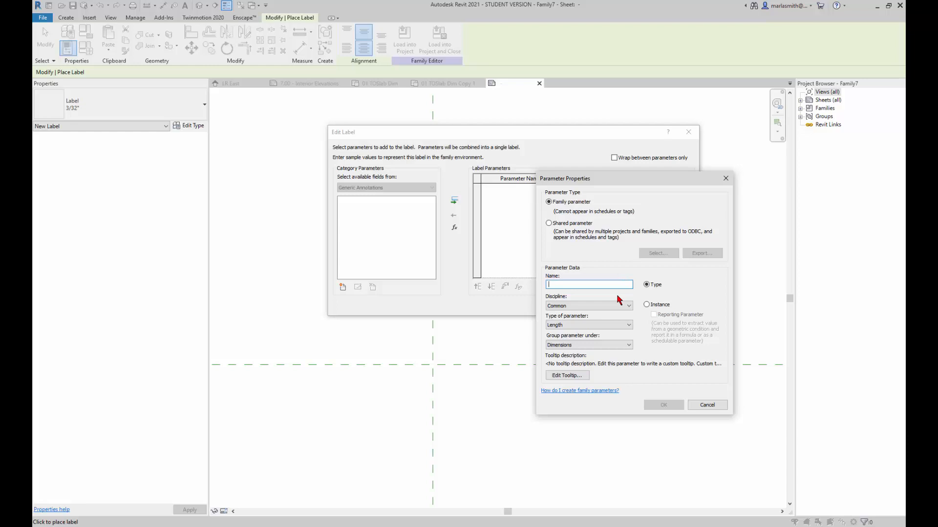
{"action": "type", "text": "Ma"}
{"action": "key", "text": "BackSpace"}
{"action": "type", "text": "Gen"}
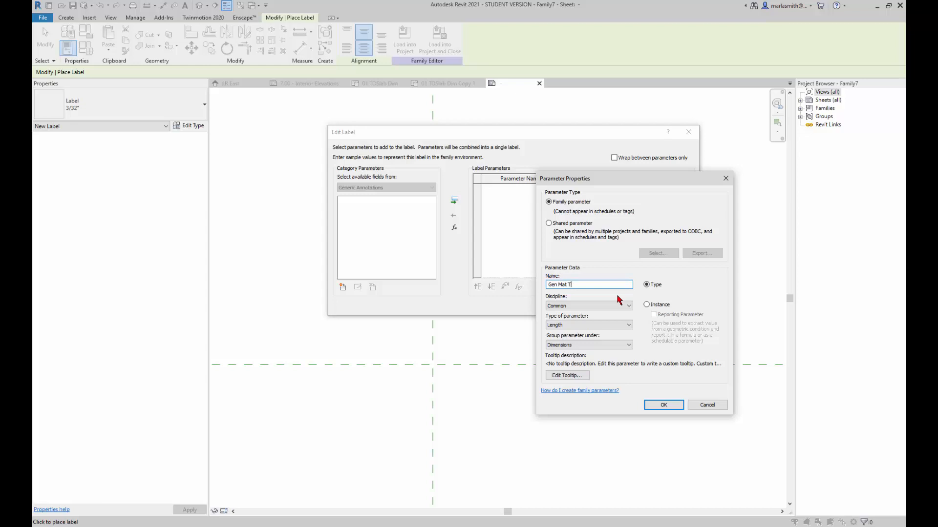
{"action": "left_click", "coordinate": [647, 305]}
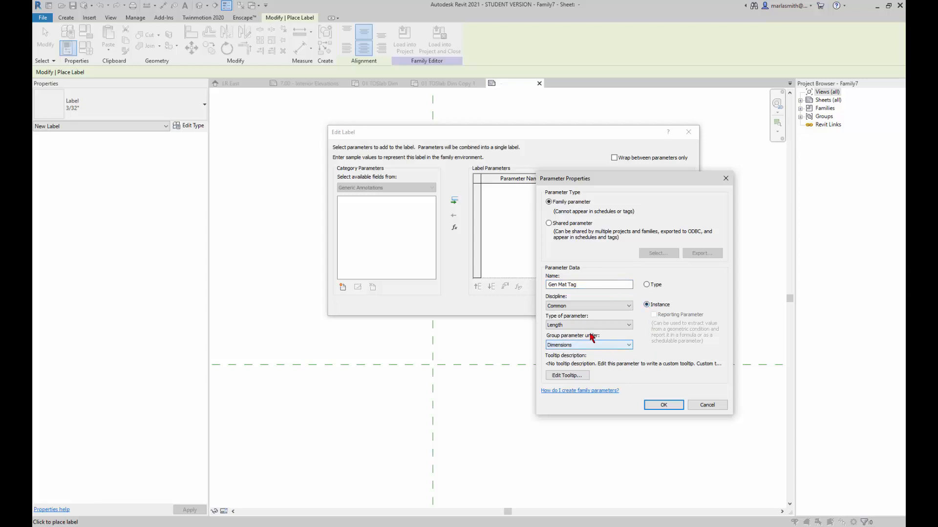
{"action": "left_click", "coordinate": [592, 326]}
{"action": "left_click", "coordinate": [589, 333]}
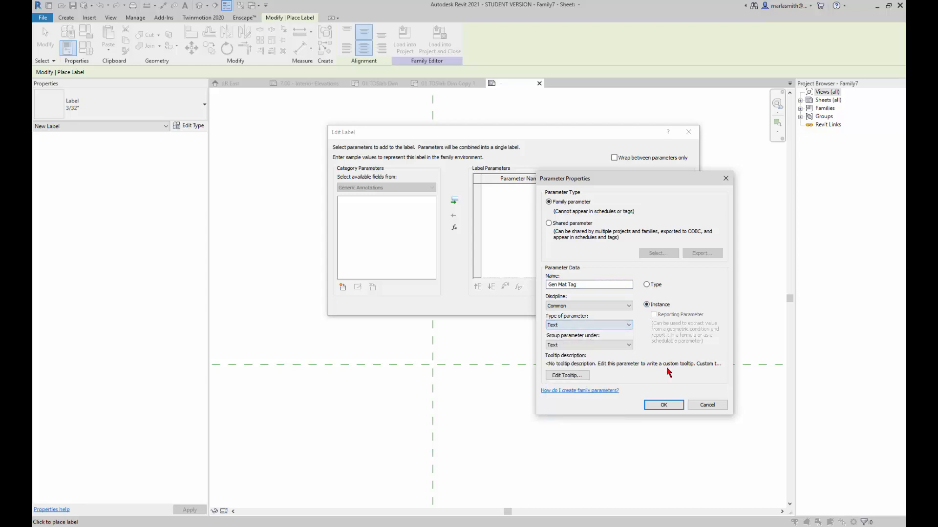
{"action": "left_click", "coordinate": [663, 405]}
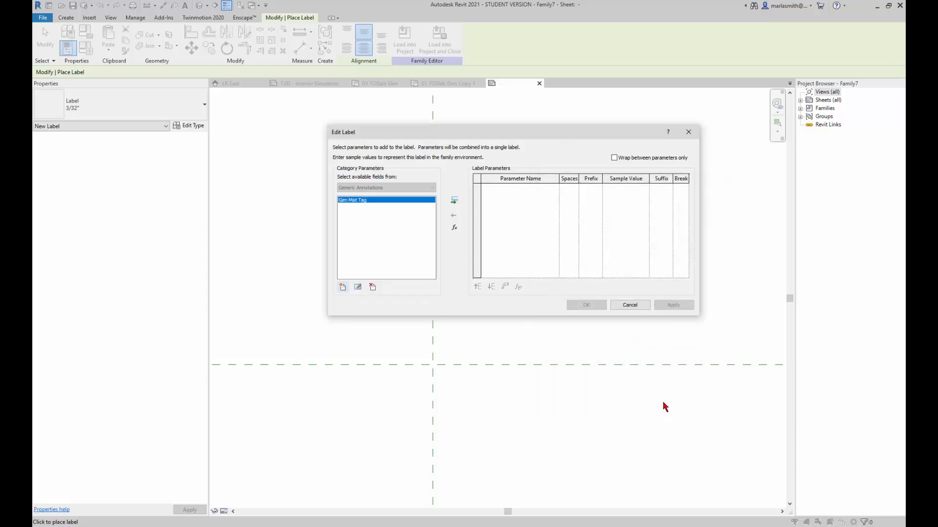
Create a second instance family parameter named Gen Material Description with the Text parameter type.
{"action": "left_click", "coordinate": [342, 287]}
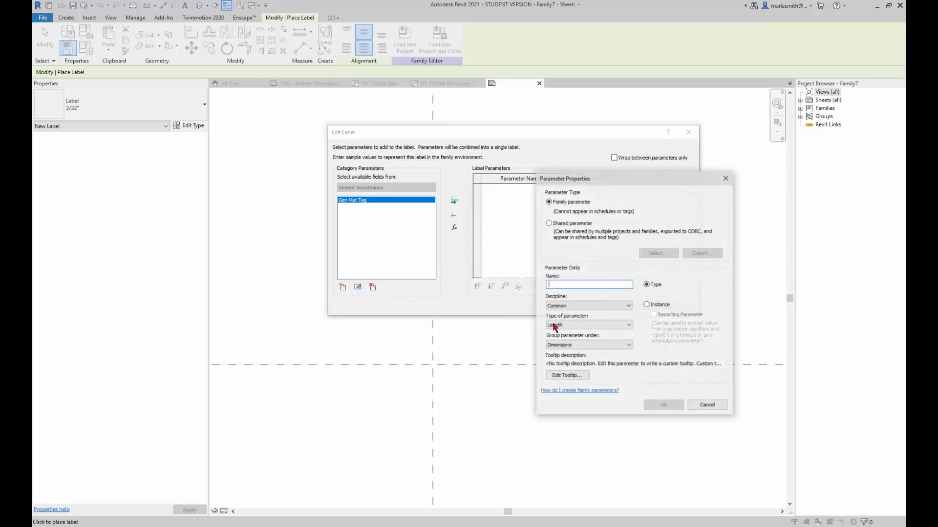
{"action": "type", "text": "Gen Mat"}
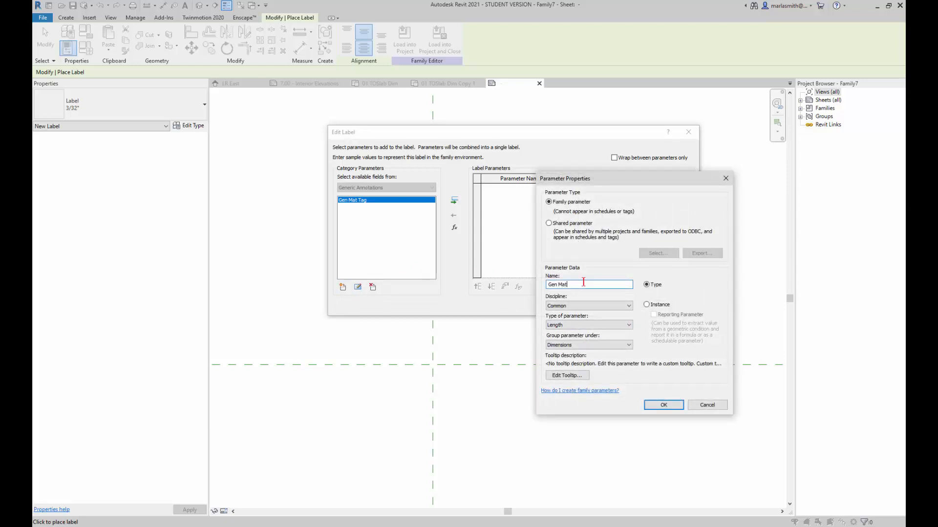
{"action": "type", "text": "erial Description"}
{"action": "left_click", "coordinate": [647, 305]}
{"action": "left_click", "coordinate": [619, 326]}
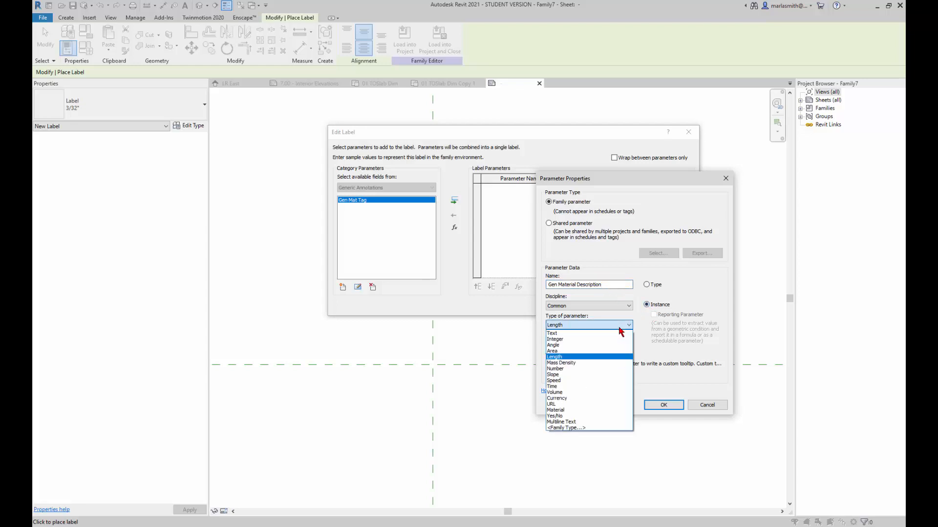
{"action": "left_click", "coordinate": [607, 339]}
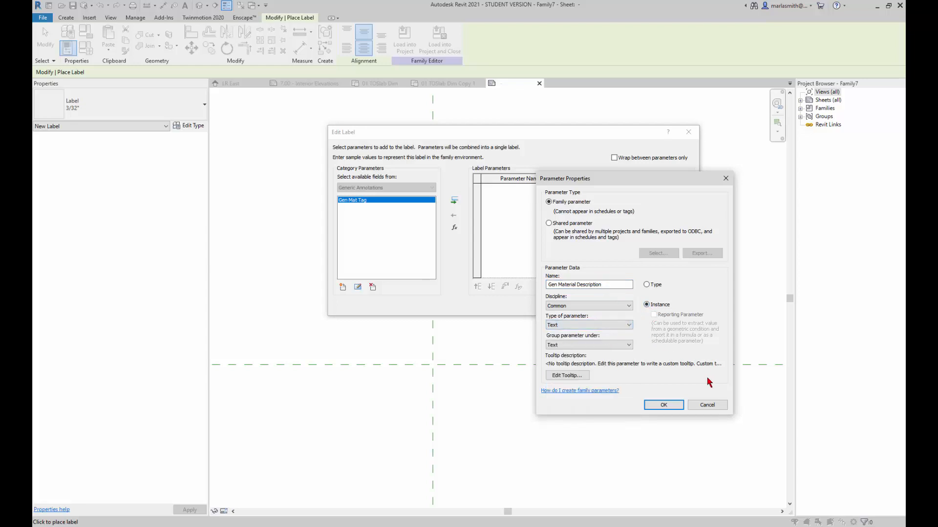
{"action": "left_click", "coordinate": [662, 406]}
Create a third instance family parameter named Gen Material with the Material parameter type.
{"action": "left_click", "coordinate": [343, 288]}
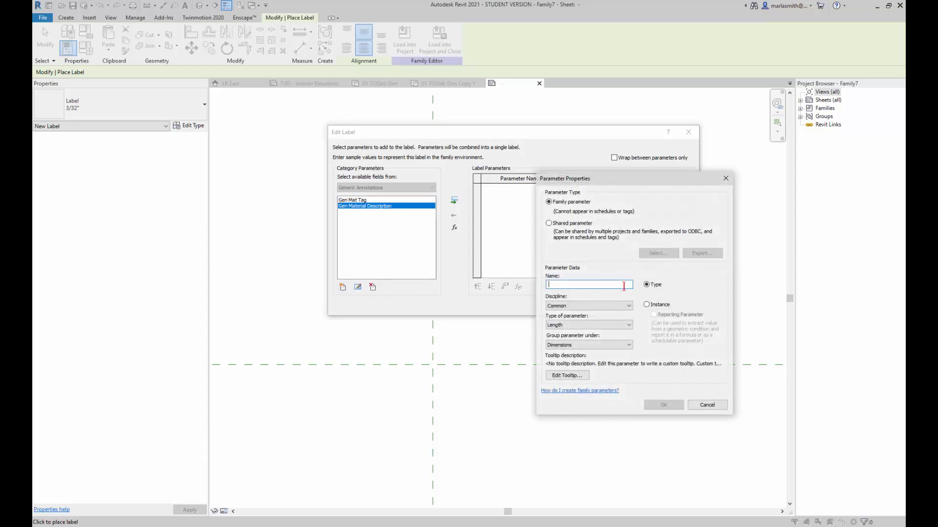
{"action": "type", "text": "Gen Material"}
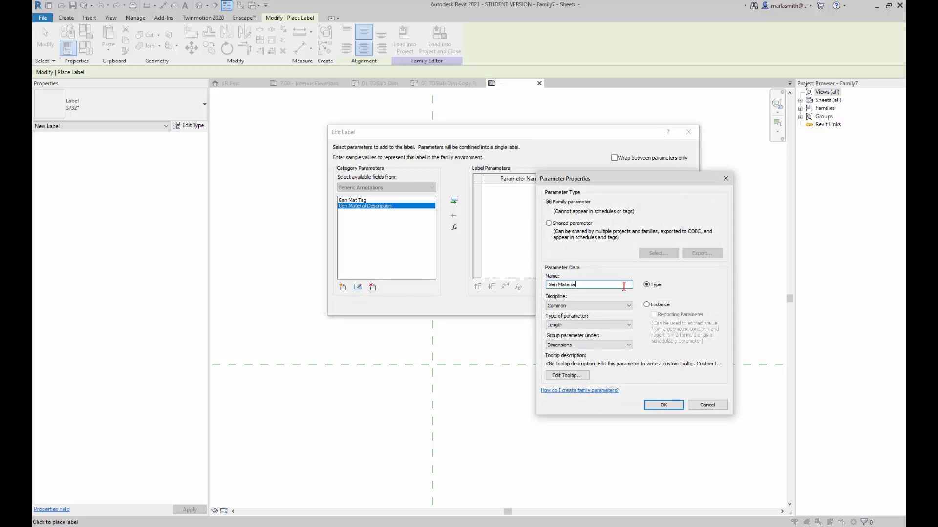
{"action": "left_click", "coordinate": [606, 326]}
{"action": "left_click", "coordinate": [588, 411]}
{"action": "left_click", "coordinate": [648, 307]}
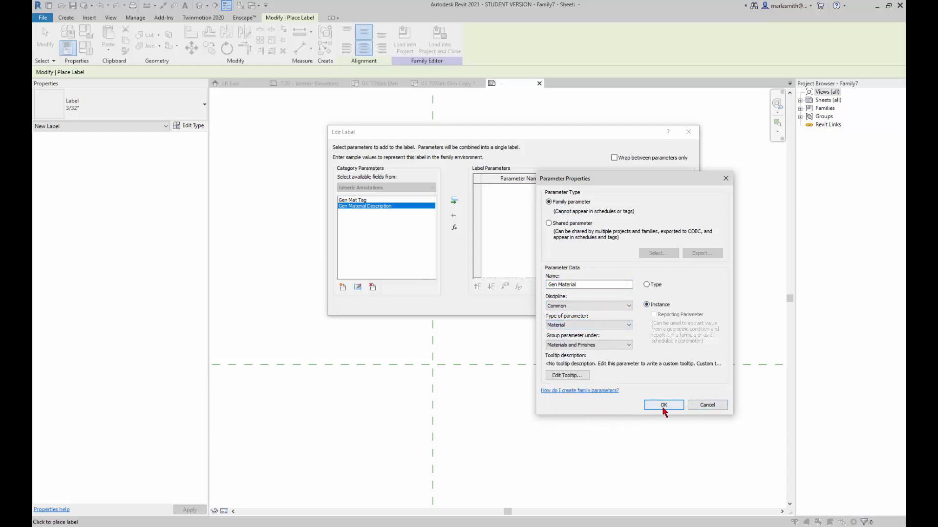
{"action": "left_click", "coordinate": [664, 406]}
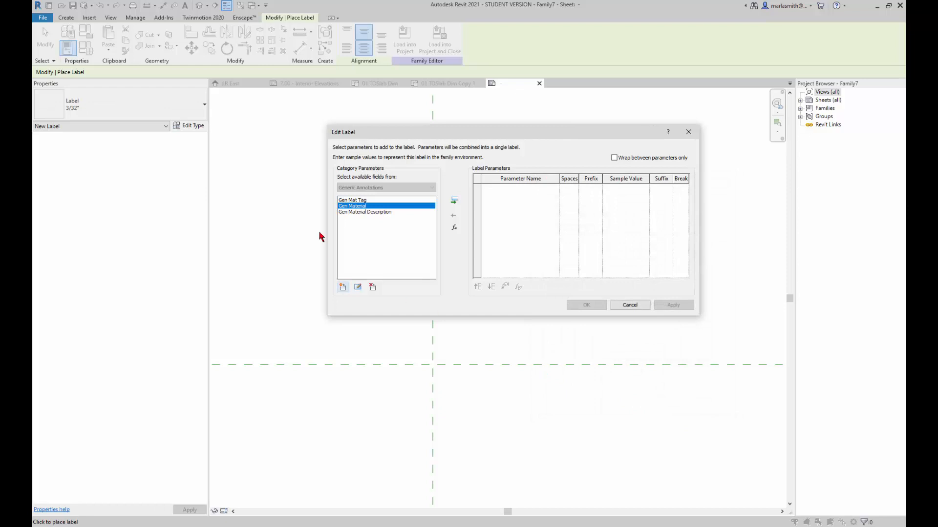
Add the Gen Mat Tag parameter to the label and finish placing it.
{"action": "left_click", "coordinate": [362, 201]}
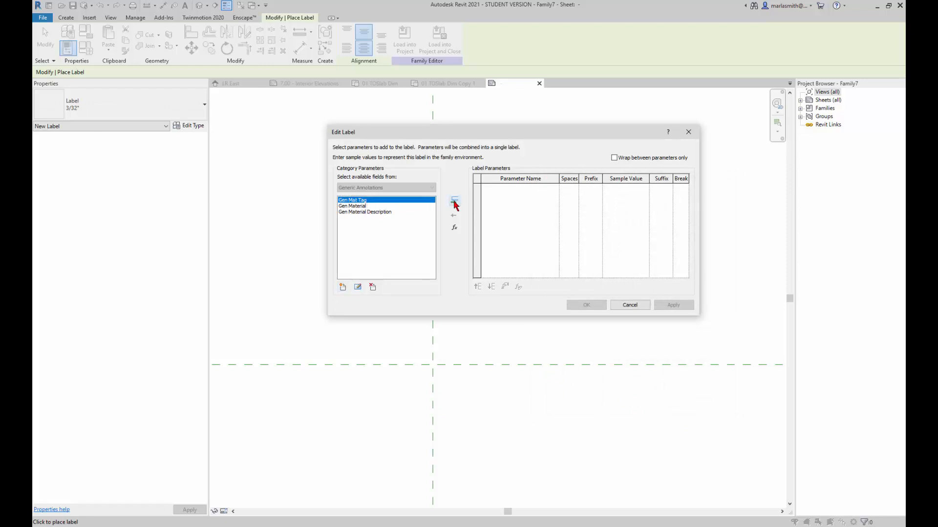
{"action": "left_click", "coordinate": [455, 201]}
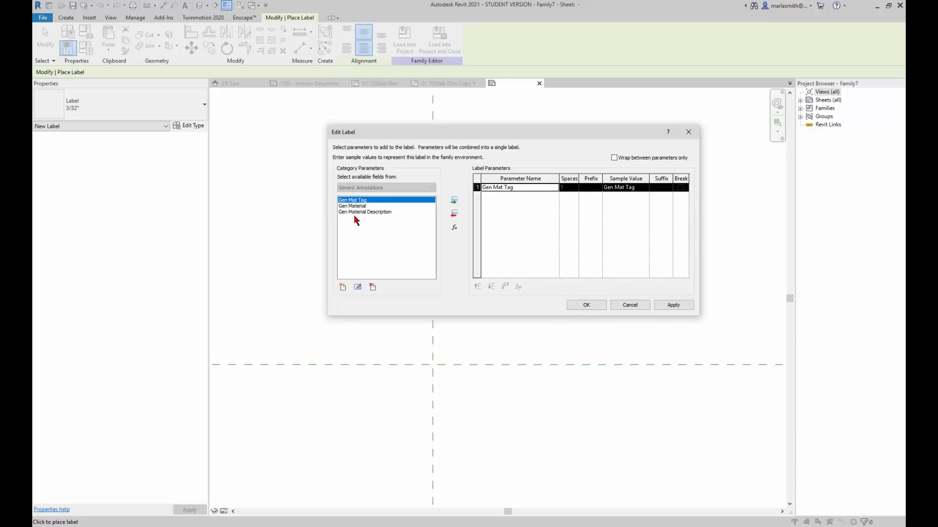
{"action": "left_click", "coordinate": [586, 305]}
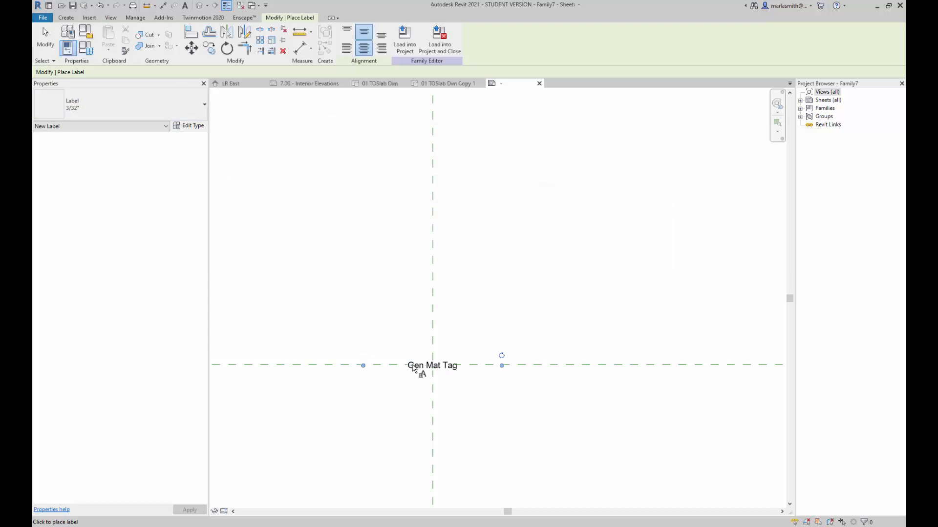
{"action": "key", "text": "Escape"}
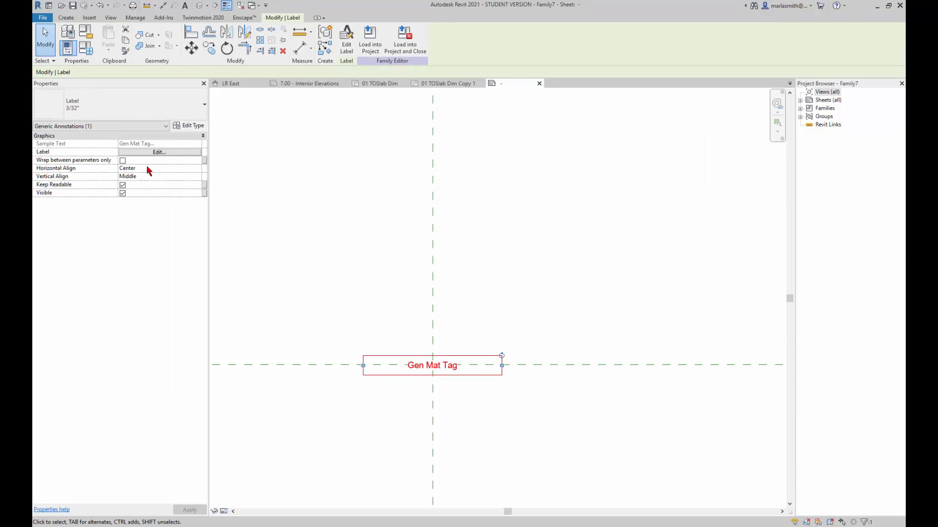
Check the graphics and text type properties of the Gen Mat Tag label.
{"action": "left_click", "coordinate": [196, 127]}
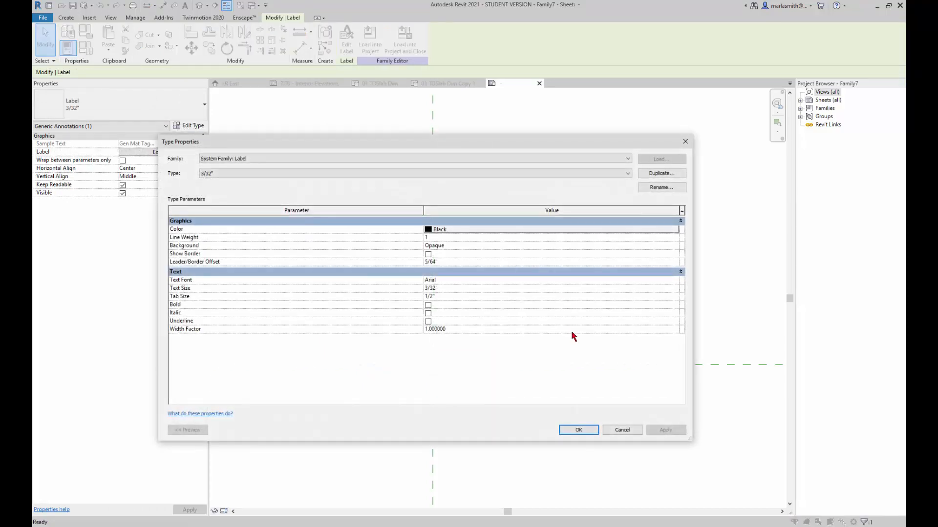
{"action": "left_click", "coordinate": [622, 430]}
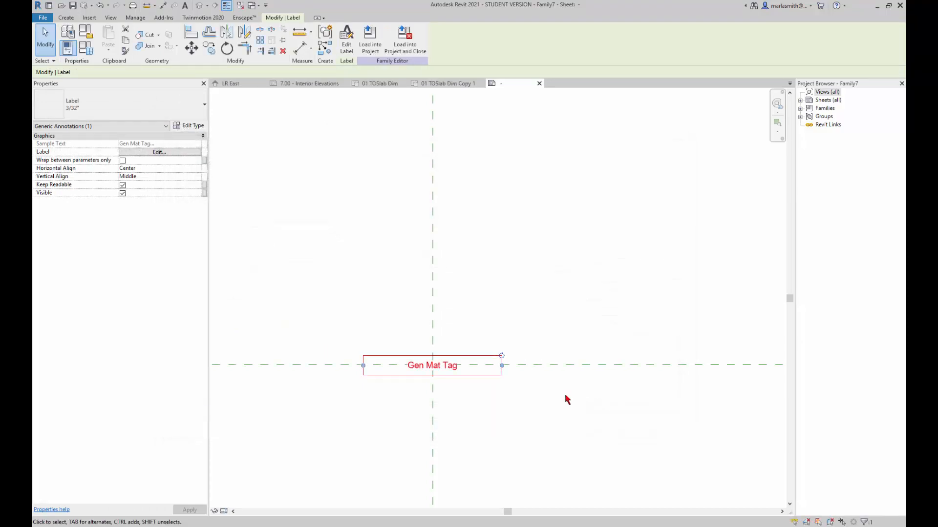
Narrow the Gen Mat Tag label's text box so it fits more closely around the text.
{"action": "left_click_drag", "start_coordinate": [502, 367], "coordinate": [462, 367]}
{"action": "left_click", "coordinate": [455, 329]}
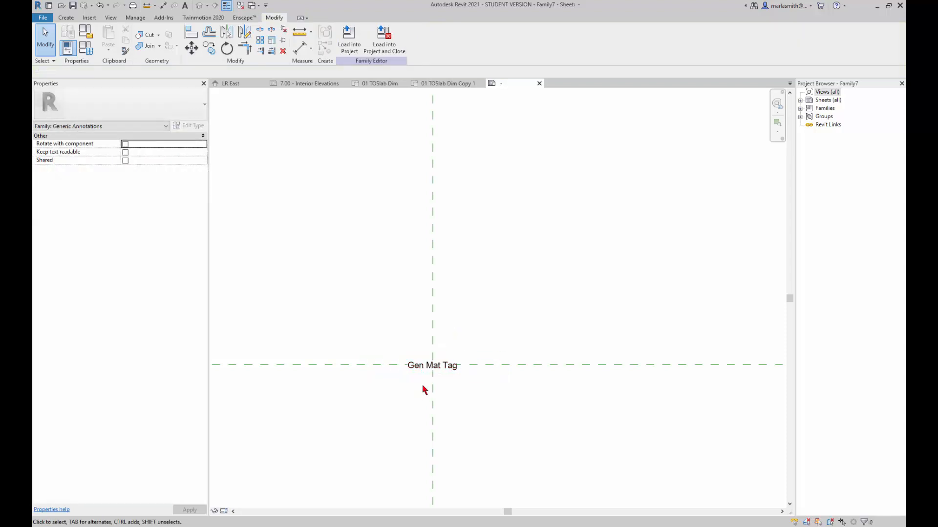
{"action": "scroll", "coordinate": [423, 376], "scroll_direction": "up", "scroll_amount": 2}
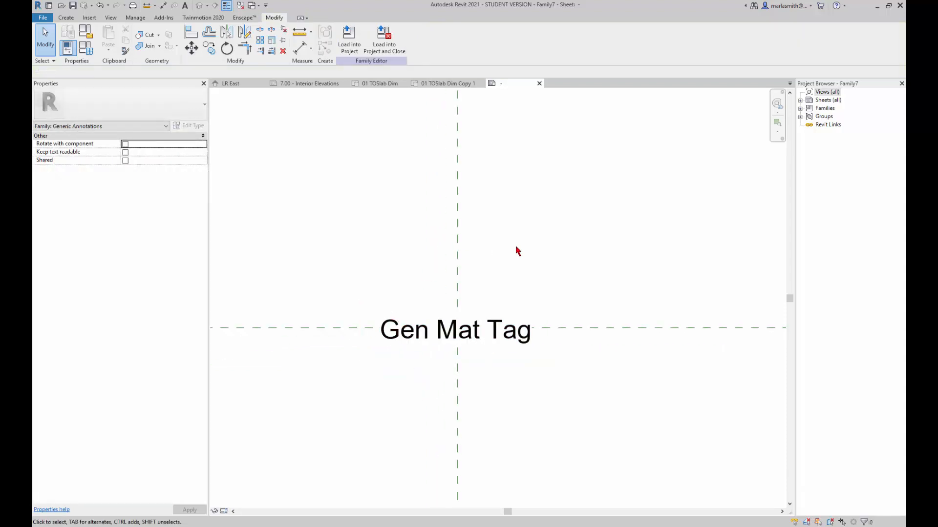
Set the label's sample value for the Gen Mat Tag parameter to PT1.
{"action": "left_click", "coordinate": [433, 346]}
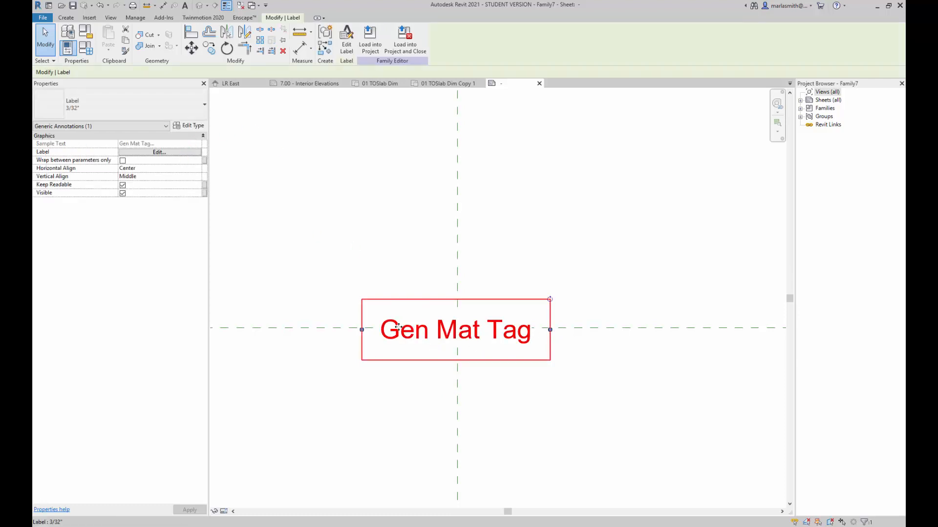
{"action": "left_click", "coordinate": [160, 153]}
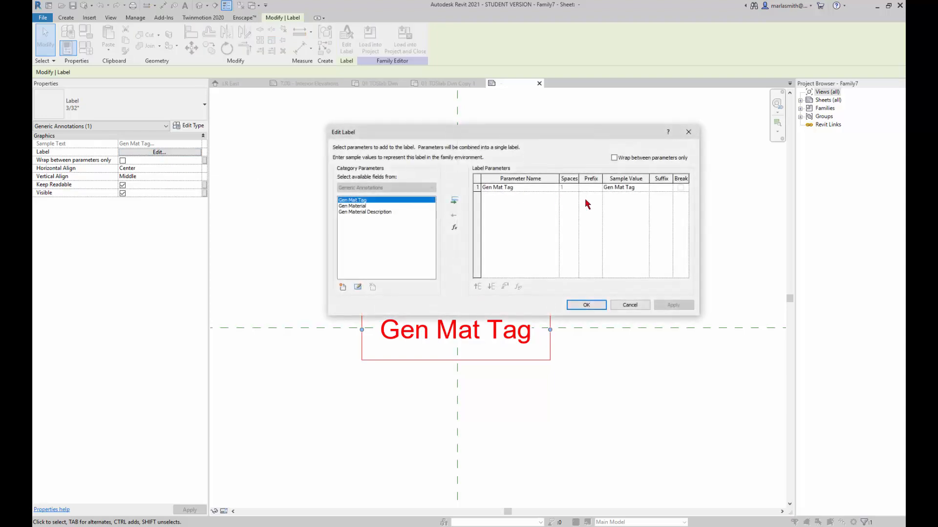
{"action": "left_click", "coordinate": [638, 188]}
{"action": "type", "text": "PT1"}
{"action": "left_click", "coordinate": [586, 305]}
{"action": "scroll", "coordinate": [455, 337], "scroll_direction": "up", "scroll_amount": 2}
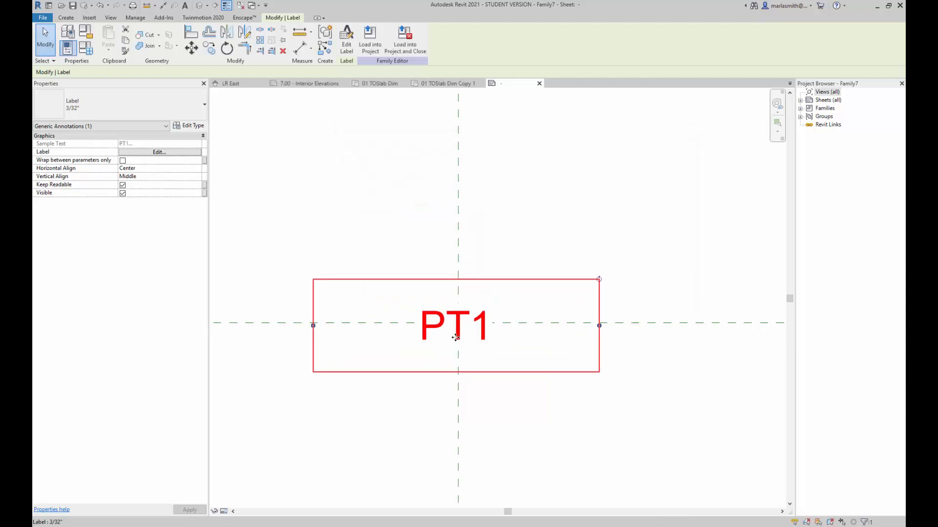
{"action": "left_click", "coordinate": [507, 252]}
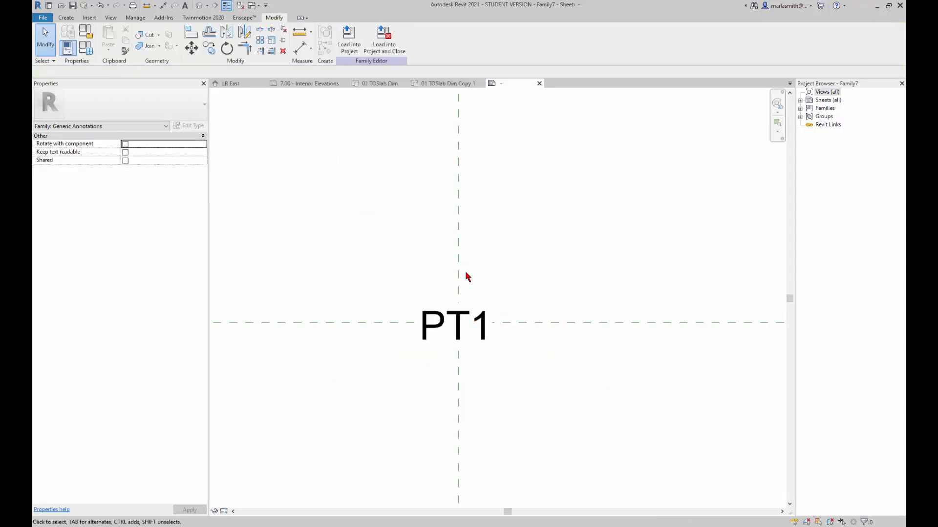
Sketch a horizontal line above the PT1 label and an angled line about 3/32" long from its right end to the horizontal reference plane.
{"action": "left_click", "coordinate": [69, 20]}
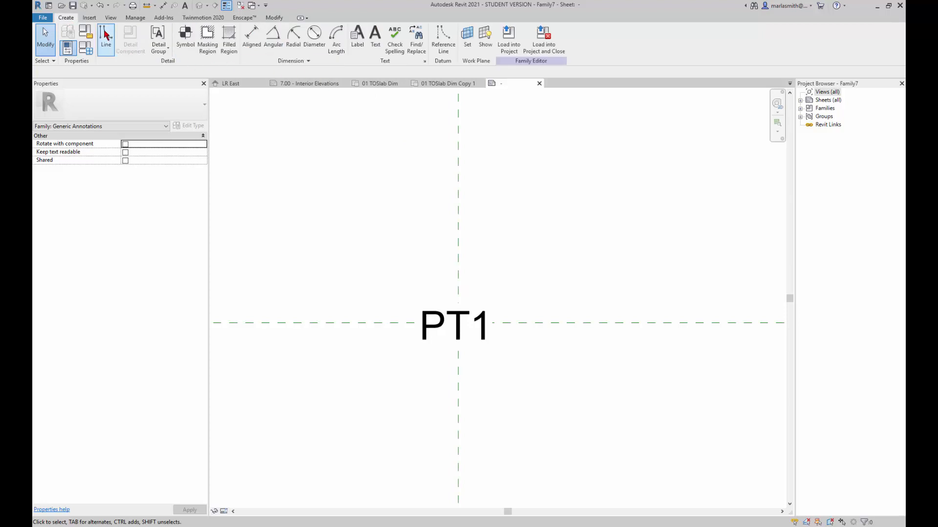
{"action": "left_click", "coordinate": [106, 35]}
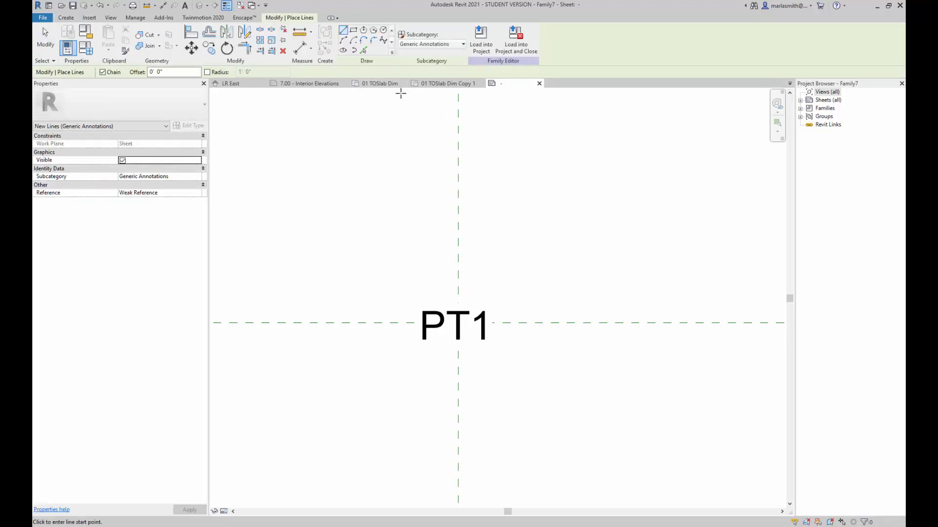
{"action": "left_click", "coordinate": [410, 298]}
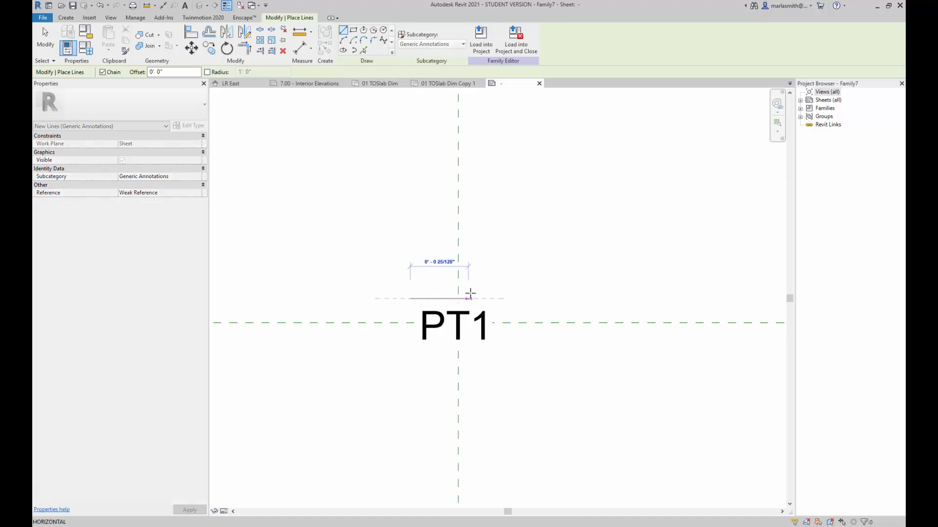
{"action": "left_click", "coordinate": [500, 298]}
{"action": "left_click", "coordinate": [512, 322]}
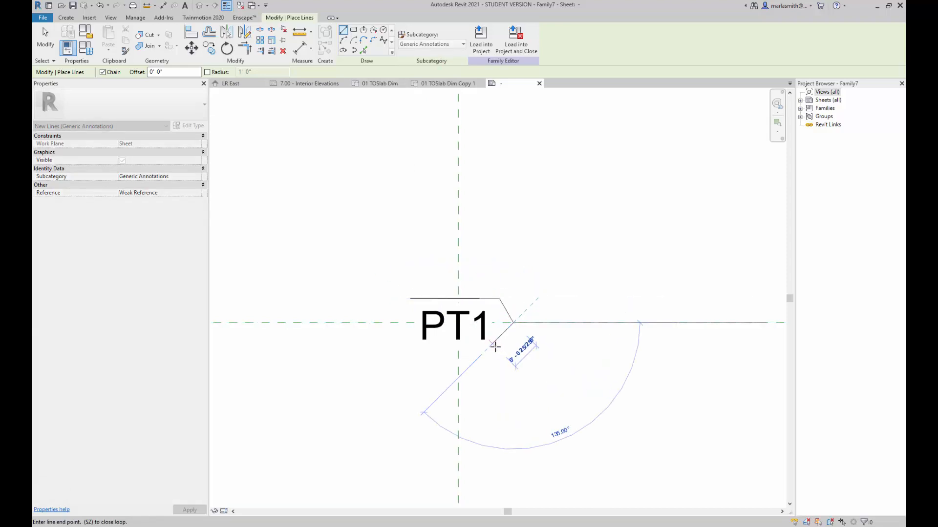
{"action": "key", "text": "Escape"}
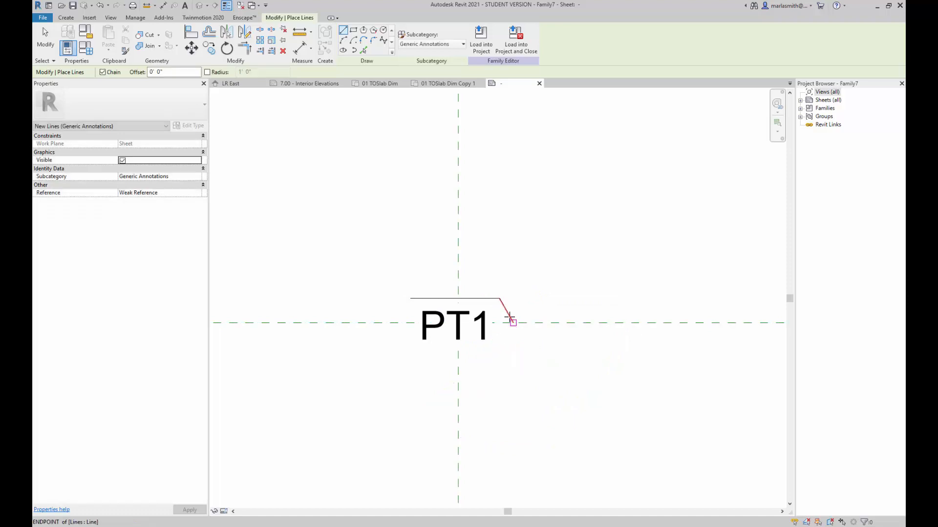
{"action": "key", "text": "Escape"}
Mirror copies of the angled line about the vertical and horizontal reference planes to form all four slanted sides around the label.
{"action": "left_click", "coordinate": [507, 313]}
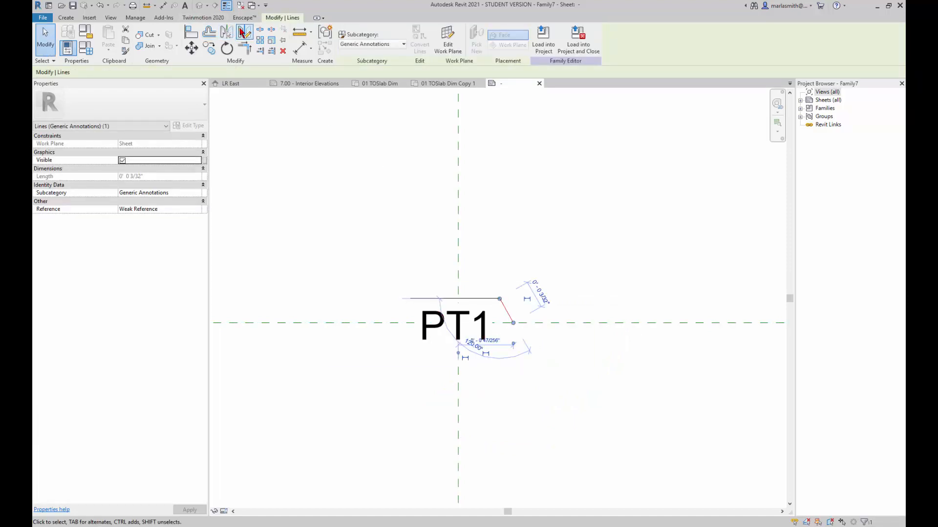
{"action": "left_click", "coordinate": [227, 32]}
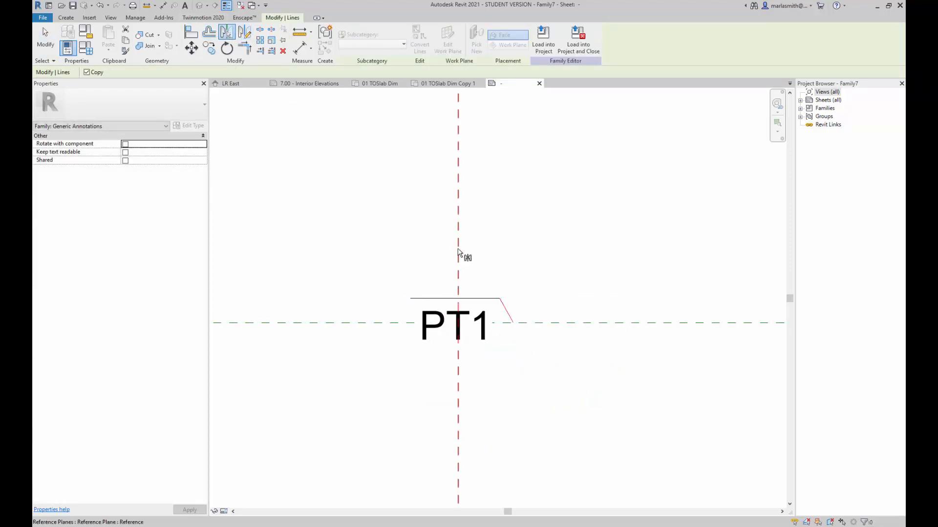
{"action": "left_click", "coordinate": [458, 253]}
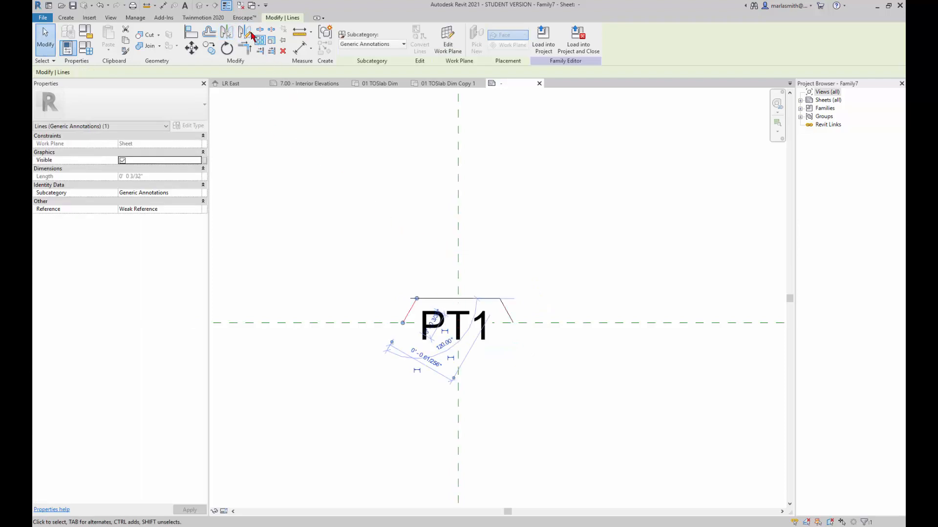
{"action": "left_click", "coordinate": [227, 35]}
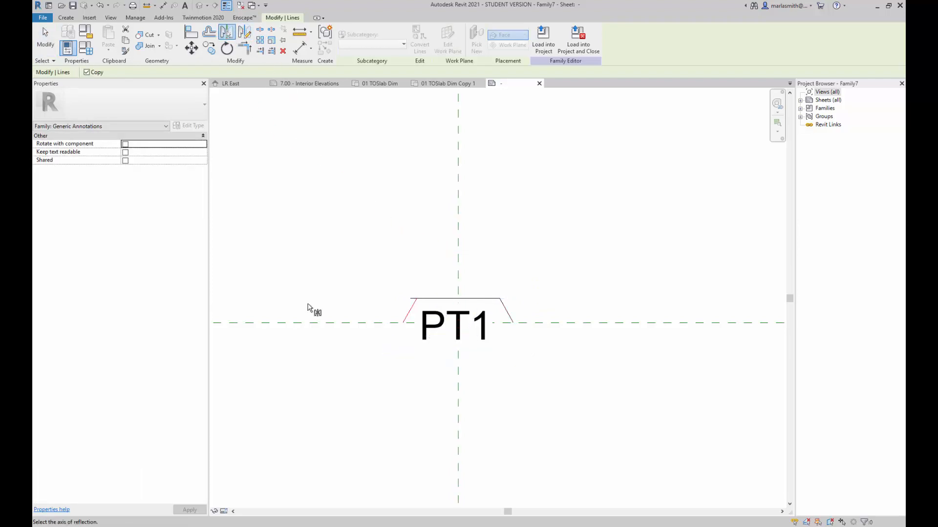
{"action": "left_click", "coordinate": [344, 323]}
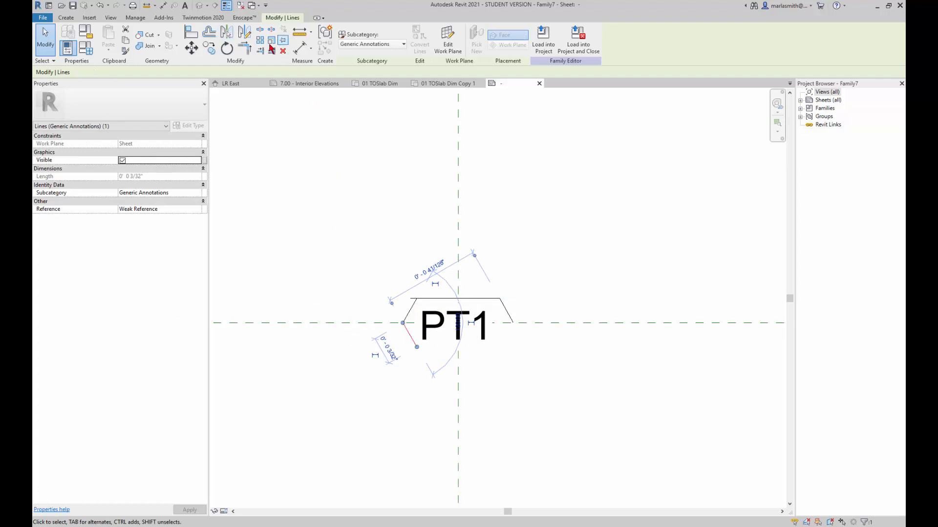
{"action": "left_click", "coordinate": [226, 33]}
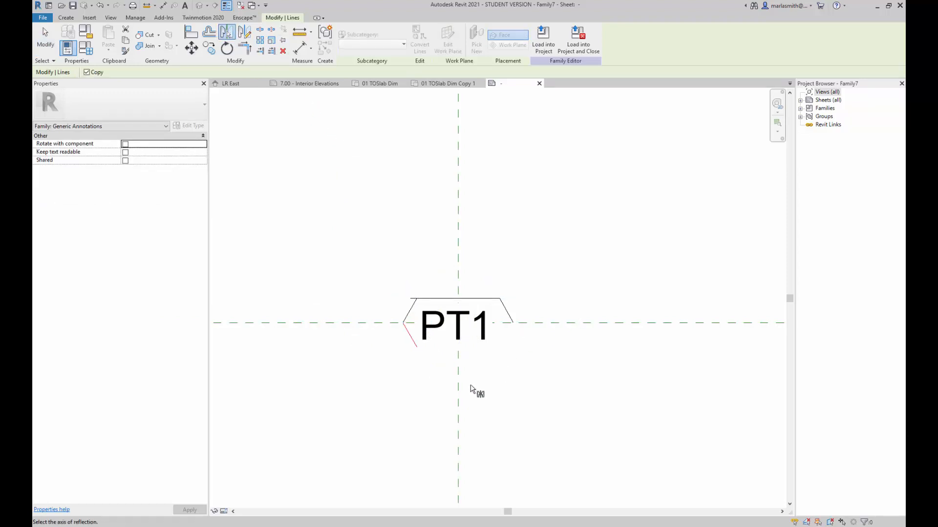
{"action": "left_click", "coordinate": [459, 397]}
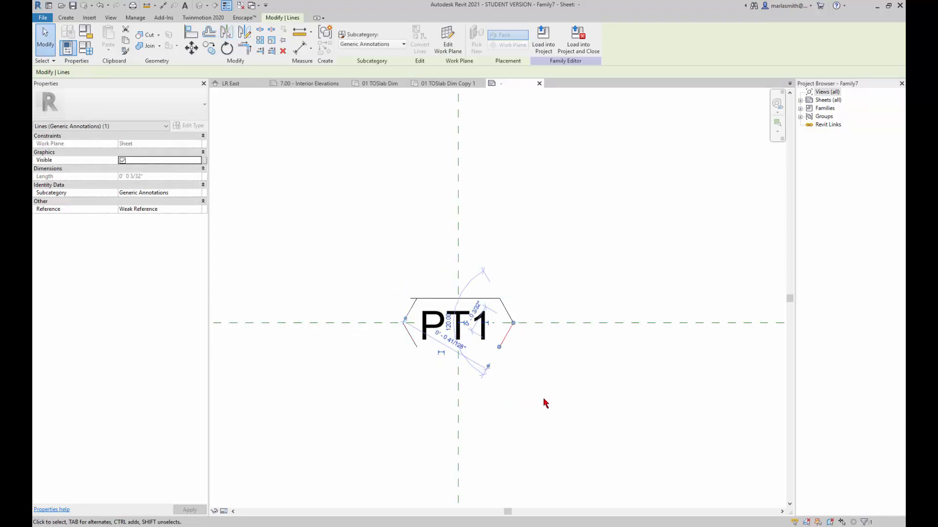
{"action": "left_click", "coordinate": [546, 404]}
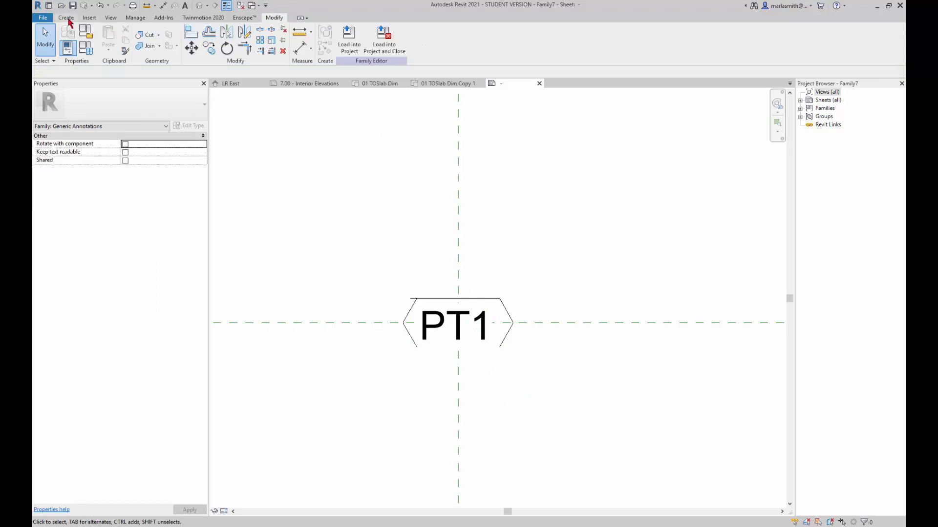
Draw a horizontal line between the lower ends of the slanted sides to close the underside of the hexagon.
{"action": "left_click", "coordinate": [67, 18]}
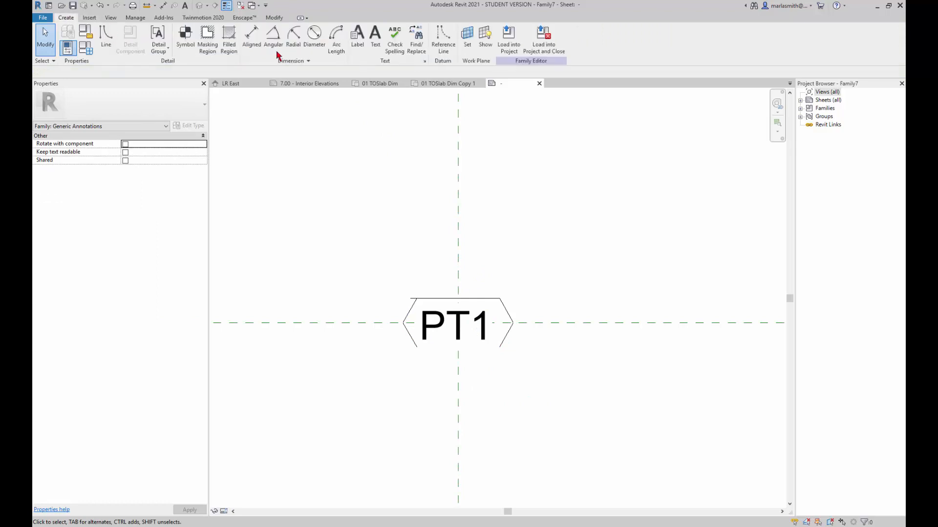
{"action": "left_click", "coordinate": [106, 41]}
{"action": "scroll", "coordinate": [421, 349], "scroll_direction": "up", "scroll_amount": 2}
{"action": "left_click", "coordinate": [415, 346]}
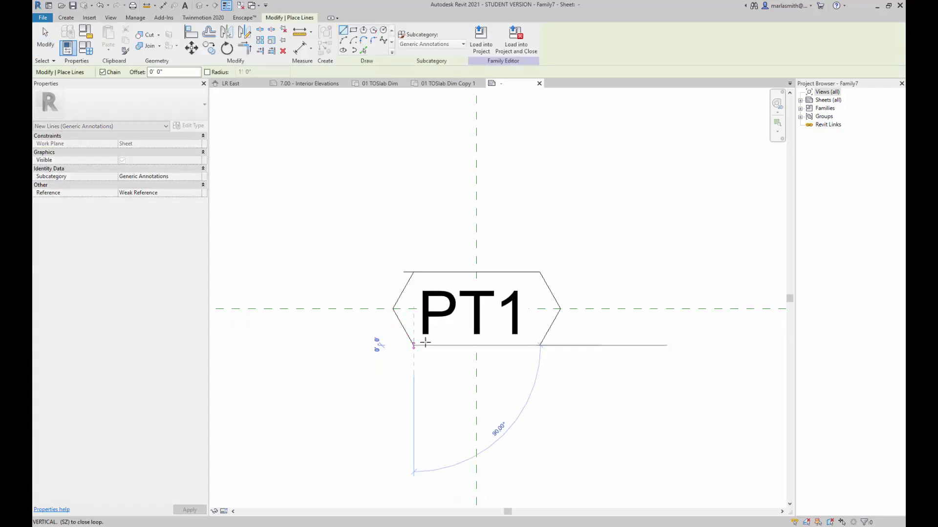
{"action": "left_click", "coordinate": [540, 346]}
{"action": "key", "text": "Escape"}
{"action": "key", "text": "Escape"}
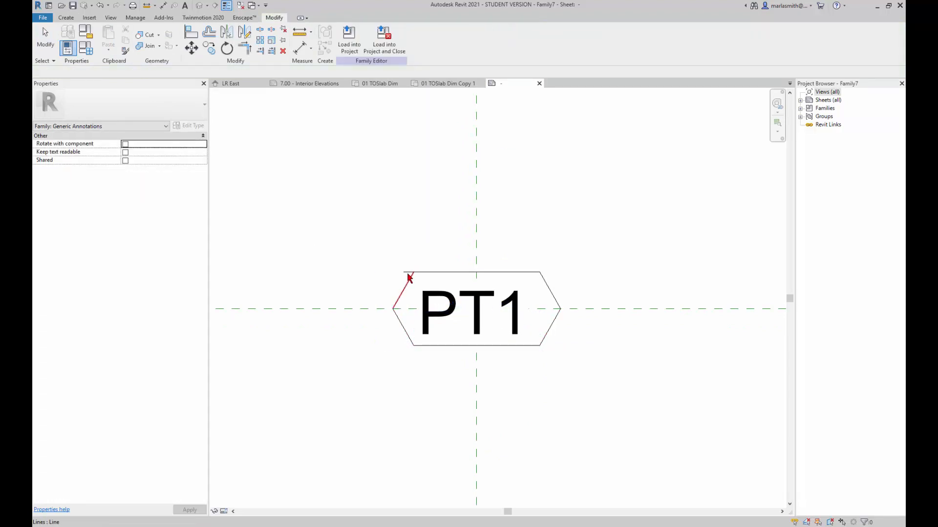
Trim the overhanging top line to the upper-left slanted side so the hexagon's corner is clean.
{"action": "key", "text": "t"}
{"action": "key", "text": "r"}
{"action": "left_click", "coordinate": [418, 273]}
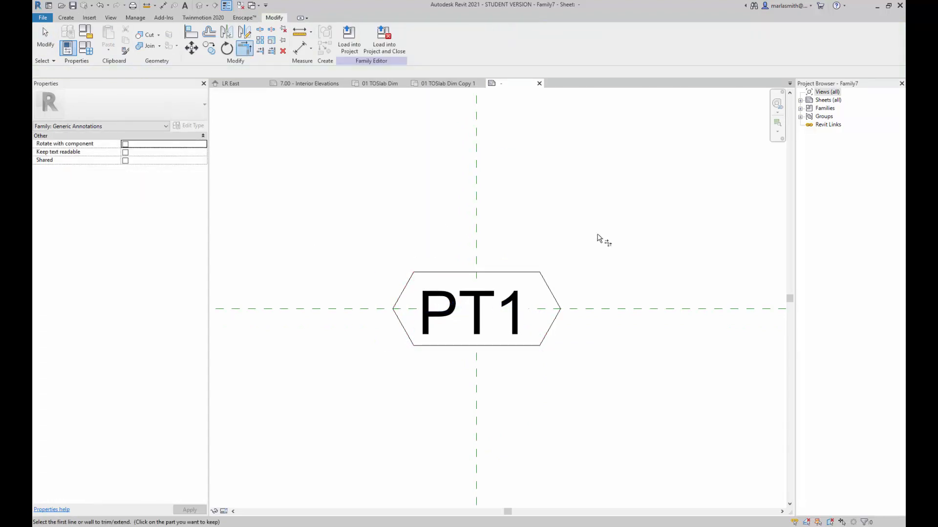
{"action": "scroll", "coordinate": [599, 238], "scroll_direction": "down", "scroll_amount": 3}
{"action": "key", "text": "Escape"}
Nudge the PT1 label slightly to the right to centre it within the hexagon.
{"action": "scroll", "coordinate": [624, 260], "scroll_direction": "up", "scroll_amount": 4}
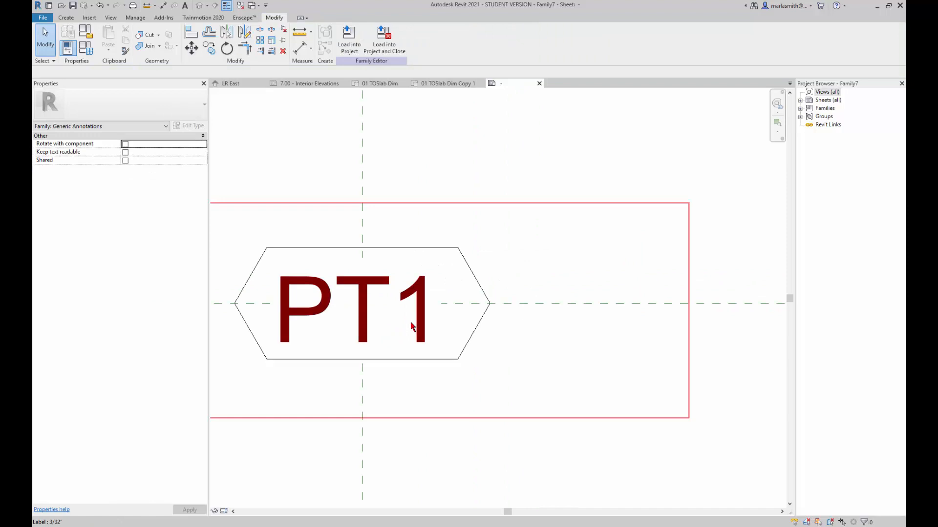
{"action": "left_click", "coordinate": [412, 326]}
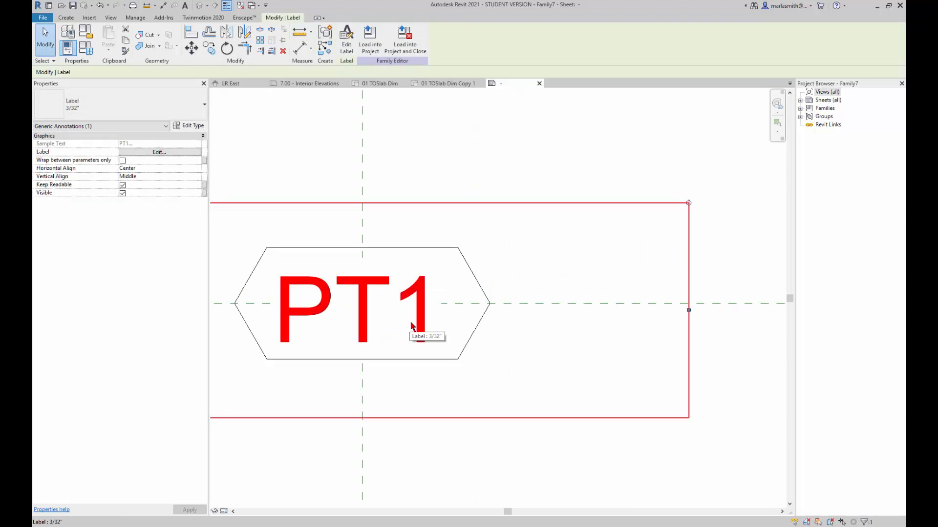
{"action": "key", "text": "Right"}
{"action": "key", "text": "Right"}
{"action": "key", "text": "Right"}
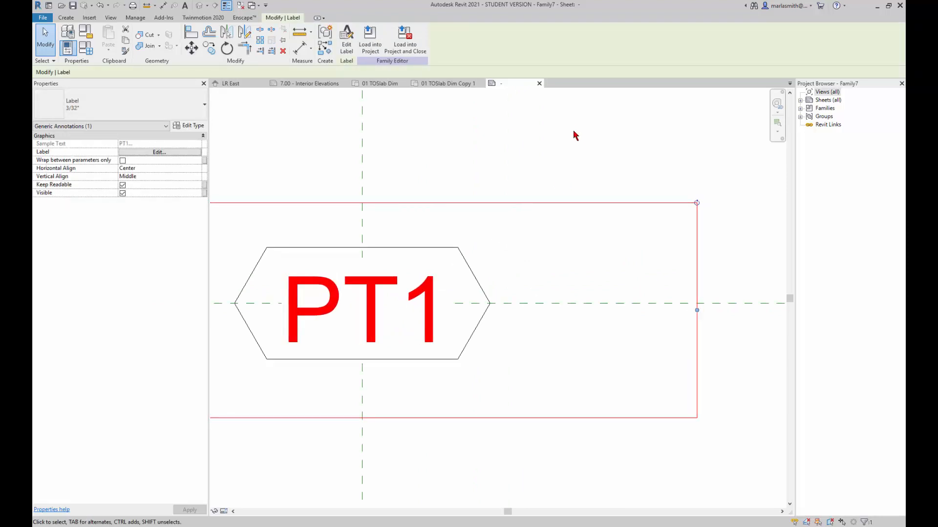
{"action": "left_click", "coordinate": [540, 163]}
{"action": "scroll", "coordinate": [478, 266], "scroll_direction": "down", "scroll_amount": 3}
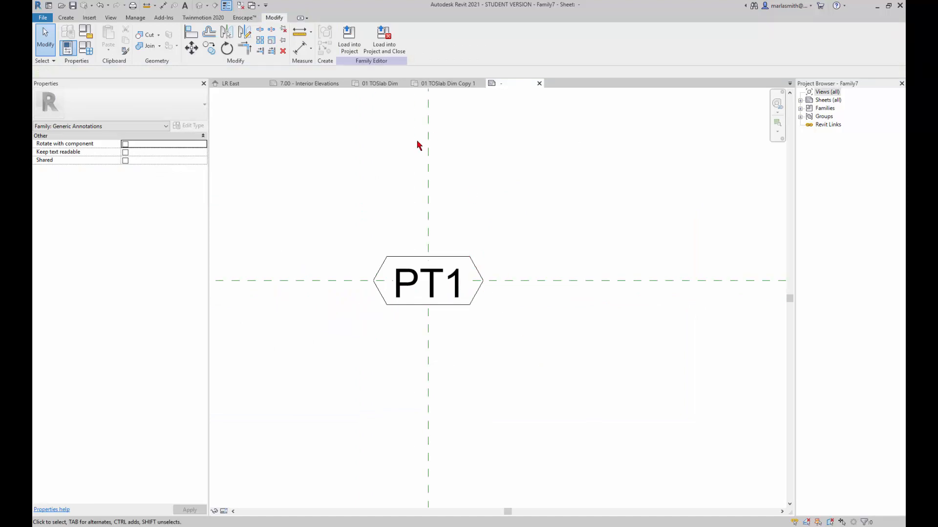
Save the family to the Desktop as Generic Material Finish.rfa, replacing the existing file.
{"action": "left_click", "coordinate": [73, 6]}
{"action": "scroll", "coordinate": [514, 362], "scroll_direction": "down", "scroll_amount": 1}
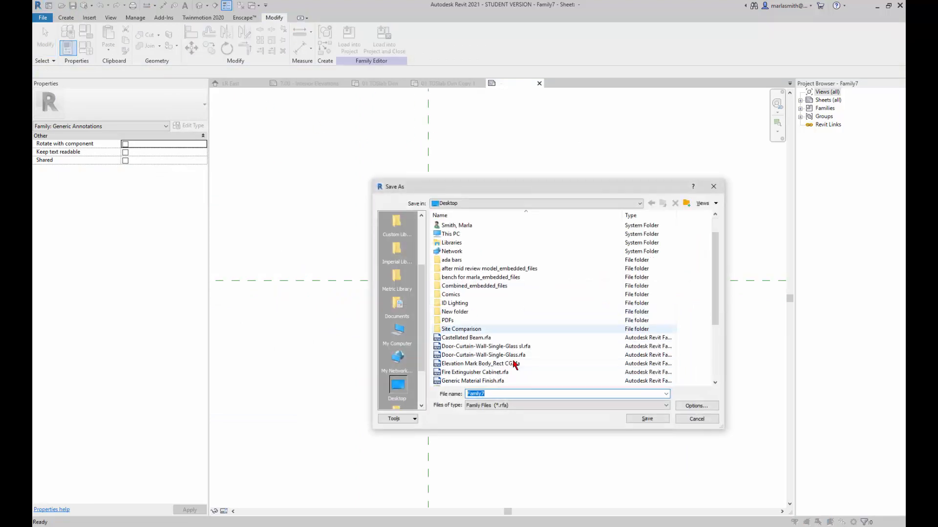
{"action": "scroll", "coordinate": [514, 364], "scroll_direction": "down", "scroll_amount": 2}
{"action": "left_click", "coordinate": [484, 329]}
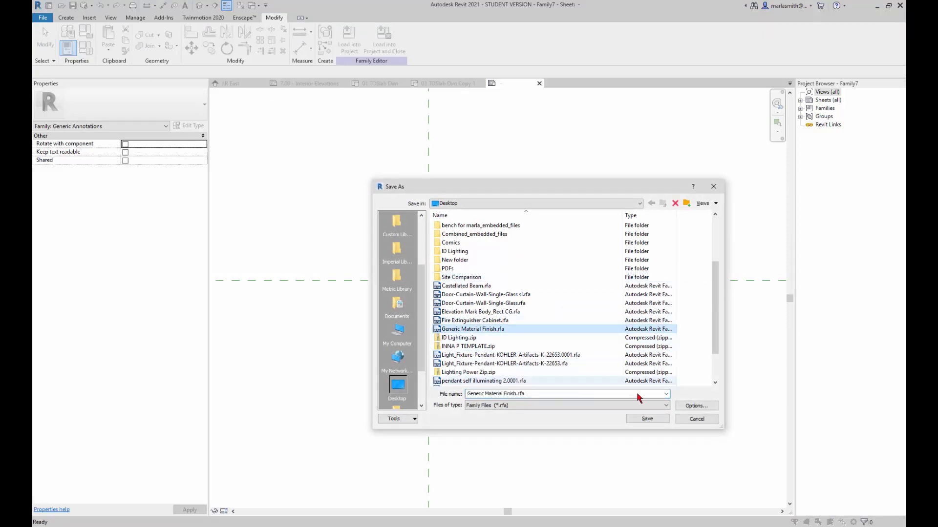
{"action": "left_click", "coordinate": [653, 422]}
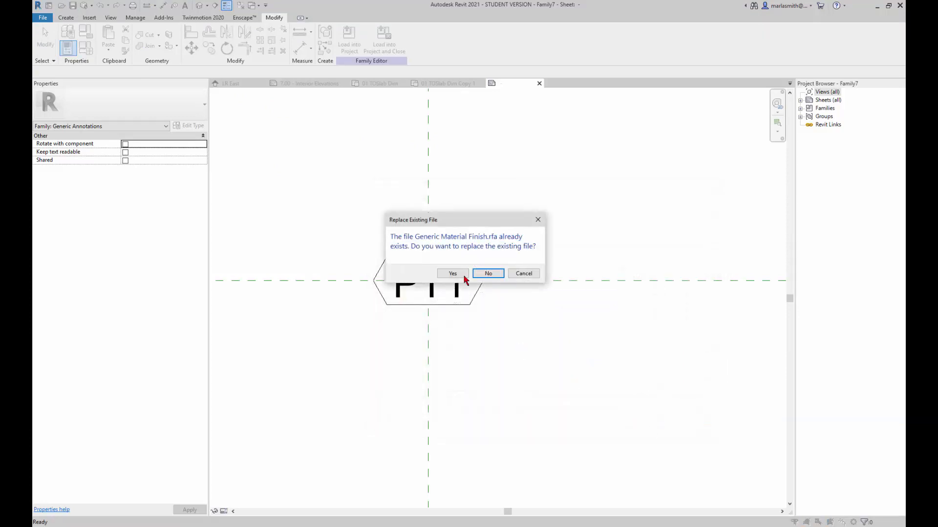
{"action": "left_click", "coordinate": [450, 273]}
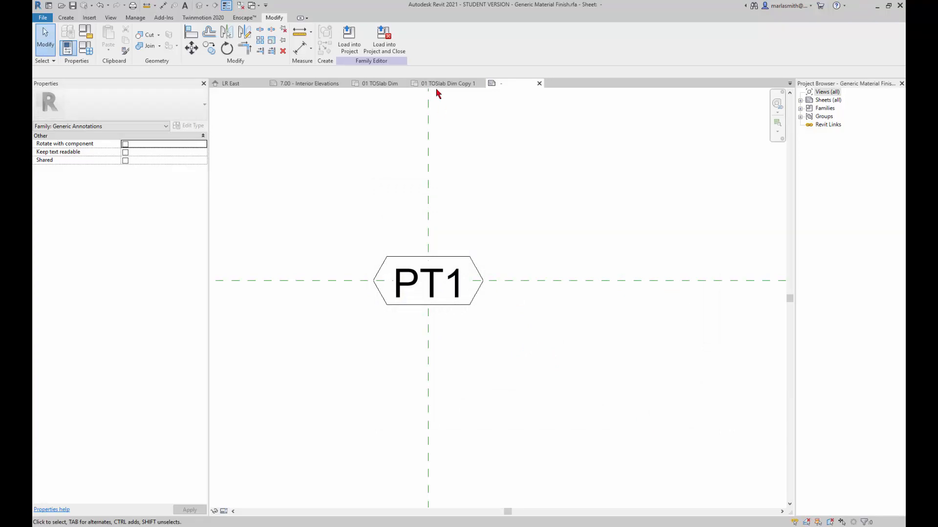
Load the finished tag family into the project, close the family, and cancel placing the symbol on the floor plan.
{"action": "left_click", "coordinate": [385, 43]}
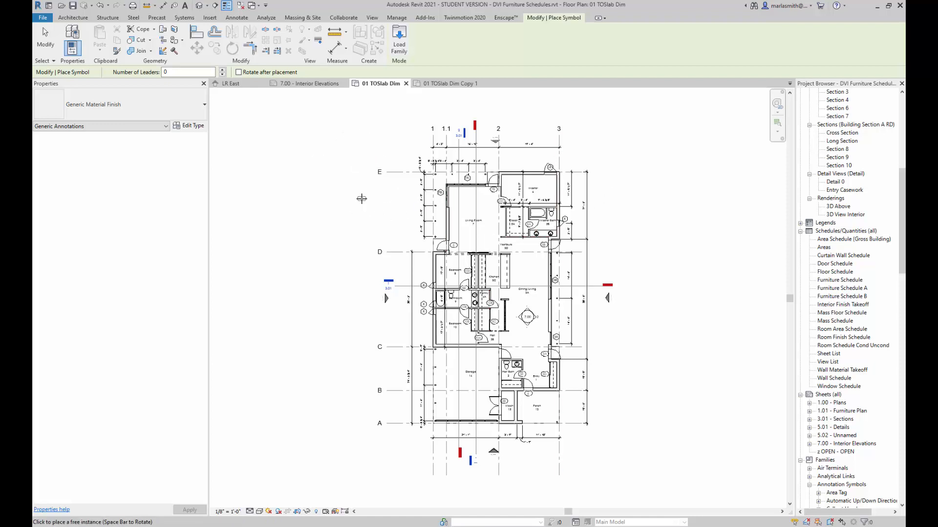
{"action": "key", "text": "Escape"}
{"action": "key", "text": "Escape"}
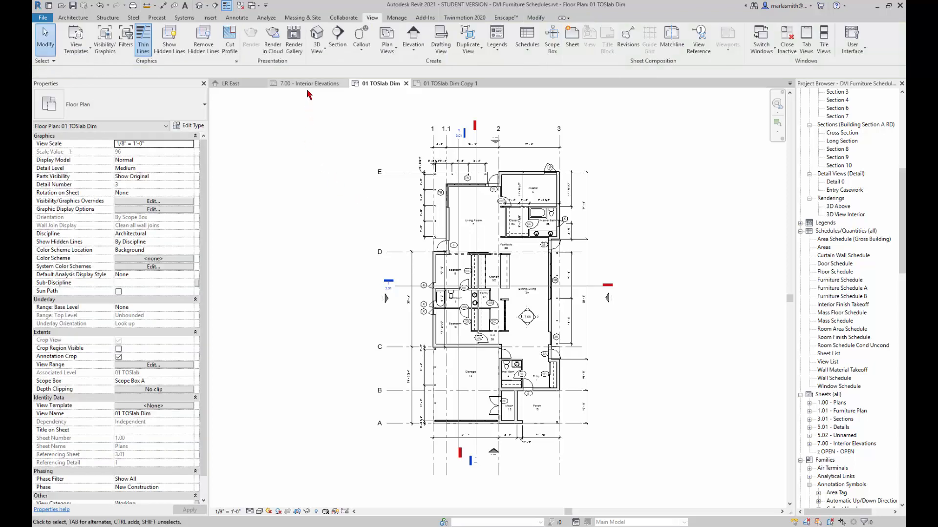
Open the LR East interior elevation and find the Generic Material Finish type among the project's annotation symbol families.
{"action": "left_click", "coordinate": [229, 83]}
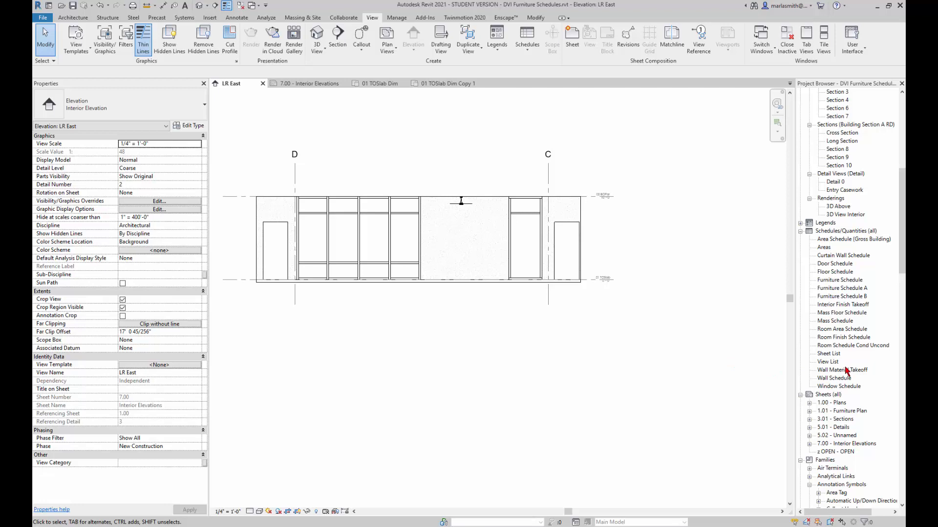
{"action": "scroll", "coordinate": [847, 371], "scroll_direction": "down", "scroll_amount": 8}
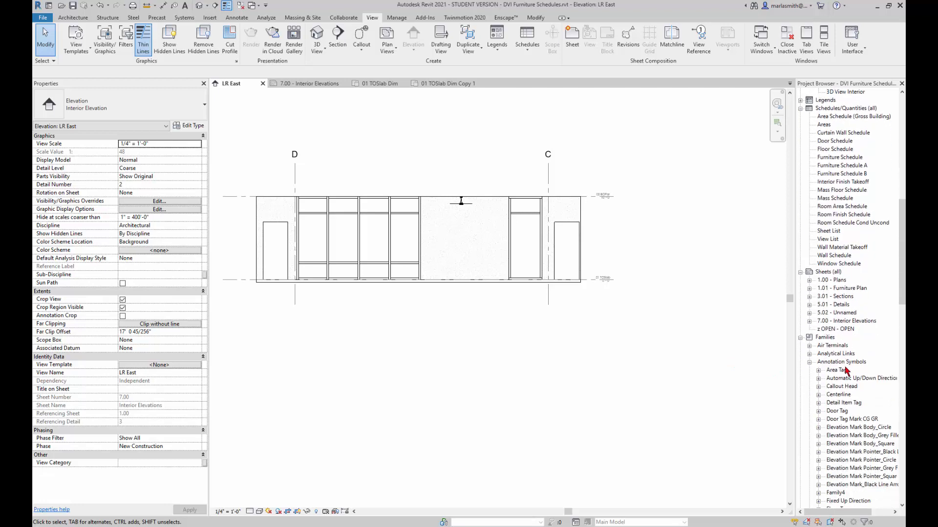
{"action": "scroll", "coordinate": [846, 371], "scroll_direction": "down", "scroll_amount": 7}
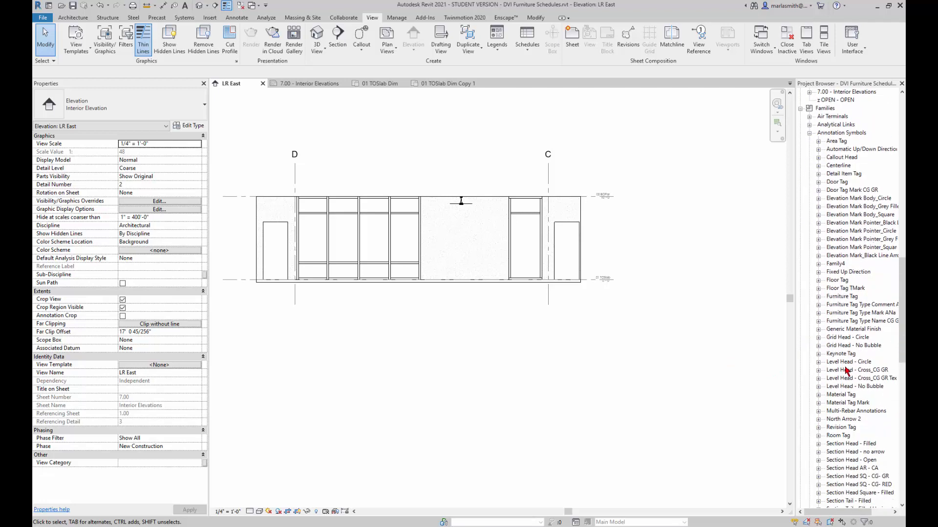
{"action": "left_click", "coordinate": [834, 331]}
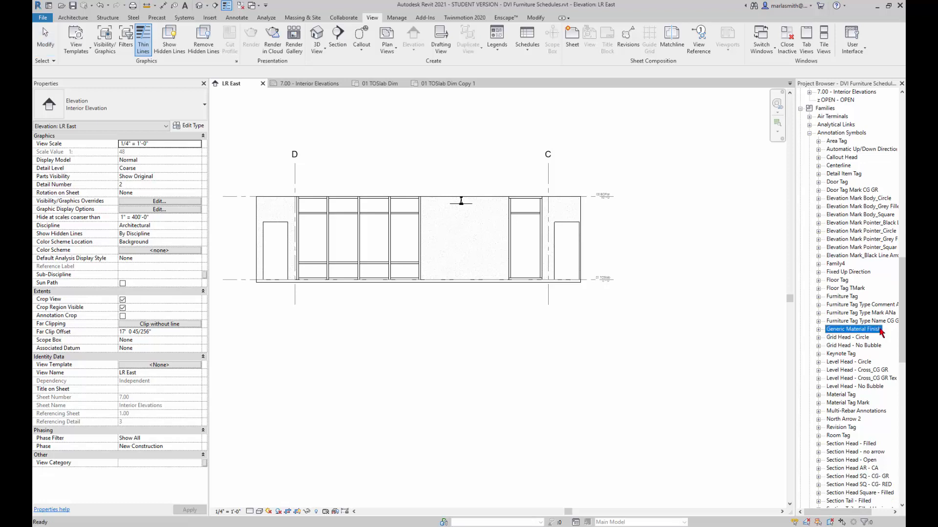
{"action": "left_click", "coordinate": [819, 329]}
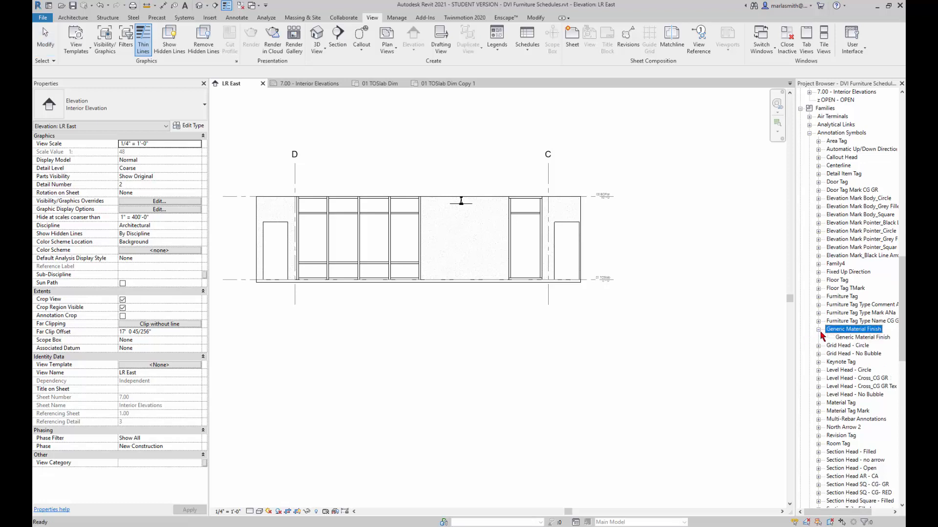
{"action": "left_click", "coordinate": [862, 338]}
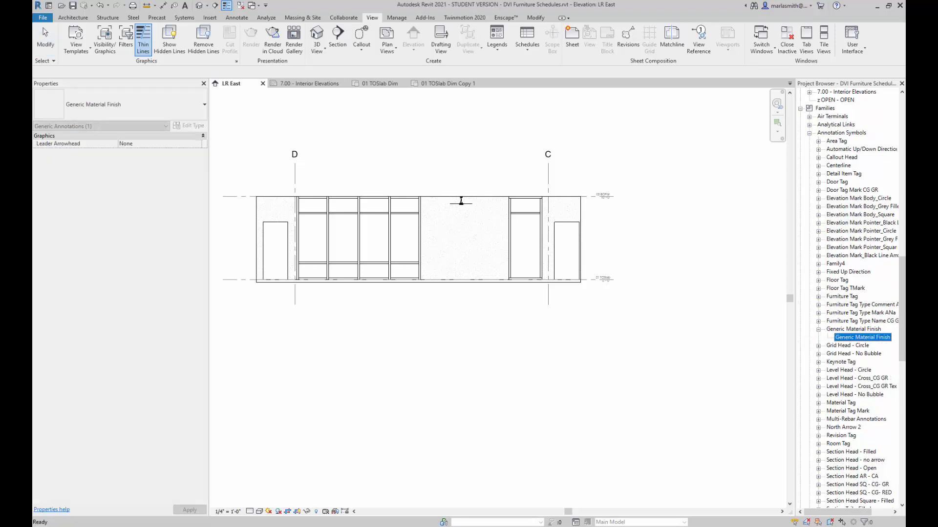
Place a Generic Material Finish symbol without a leader above the textured wall and delete it.
{"action": "left_click_drag", "start_coordinate": [507, 359], "coordinate": [453, 287]}
{"action": "scroll", "coordinate": [453, 186], "scroll_direction": "up", "scroll_amount": 3}
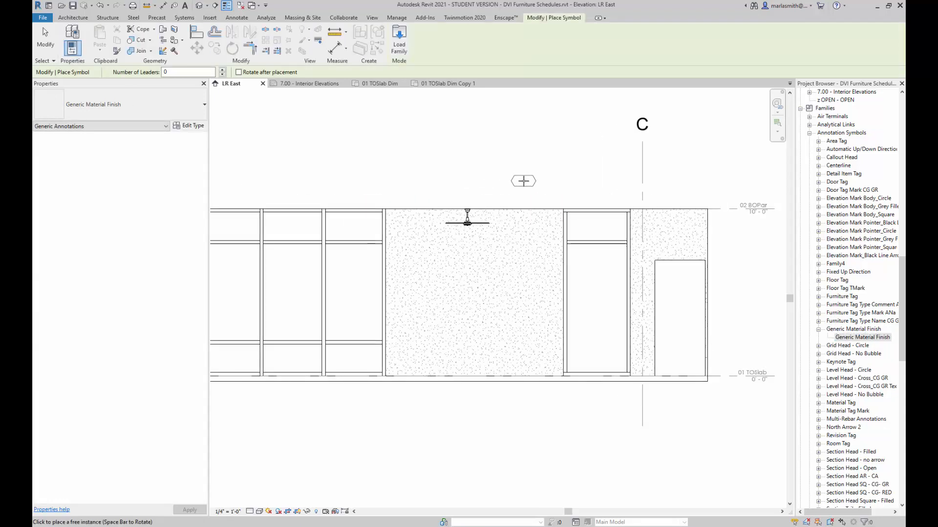
{"action": "left_click", "coordinate": [523, 180]}
{"action": "key", "text": "Escape"}
{"action": "key", "text": "Escape"}
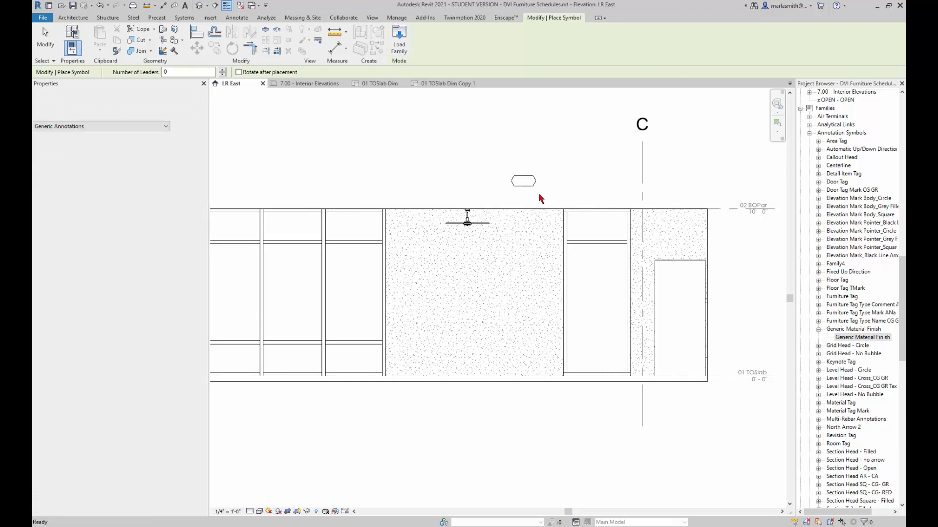
{"action": "left_click", "coordinate": [532, 190]}
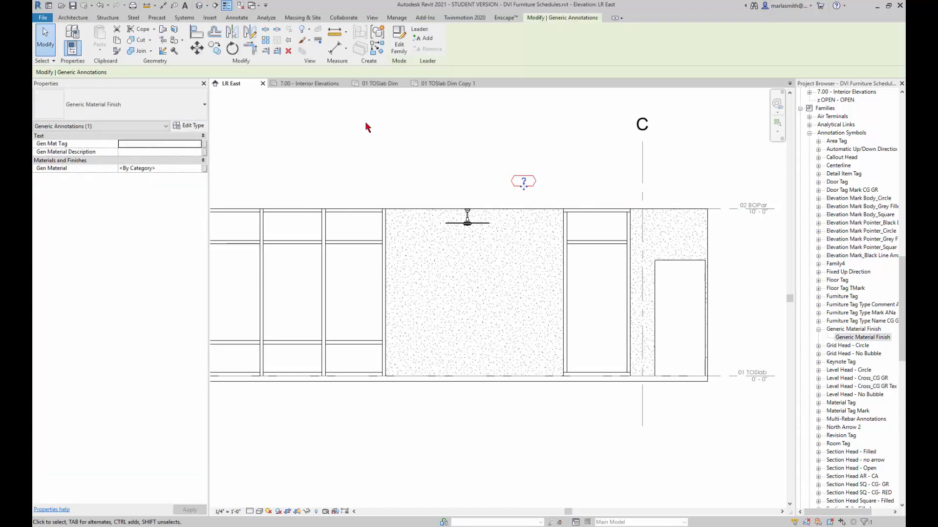
{"action": "key", "text": "Delete"}
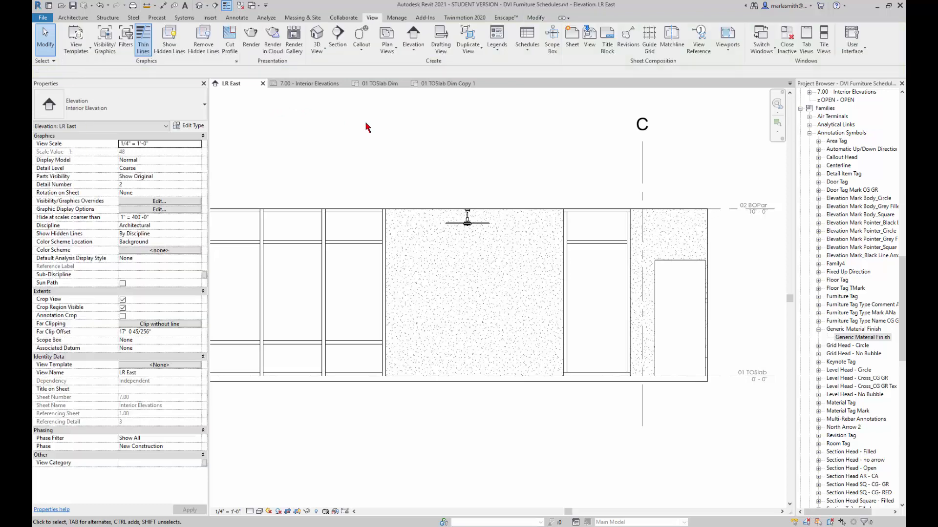
Place a Generic Material Finish symbol with one leader above the textured wall and point the leader straight down onto the wall.
{"action": "left_click", "coordinate": [866, 340]}
{"action": "left_click_drag", "start_coordinate": [866, 342], "coordinate": [496, 230]}
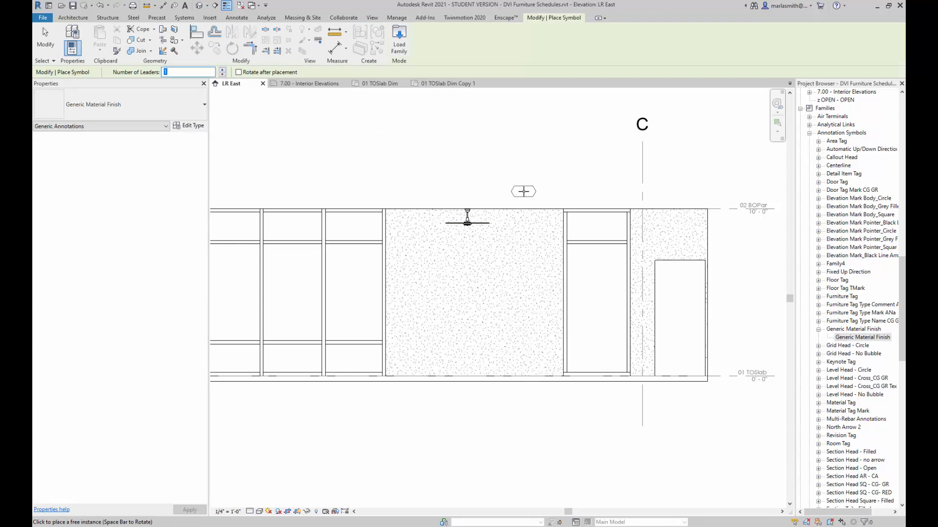
{"action": "left_click", "coordinate": [523, 192]}
{"action": "key", "text": "Escape"}
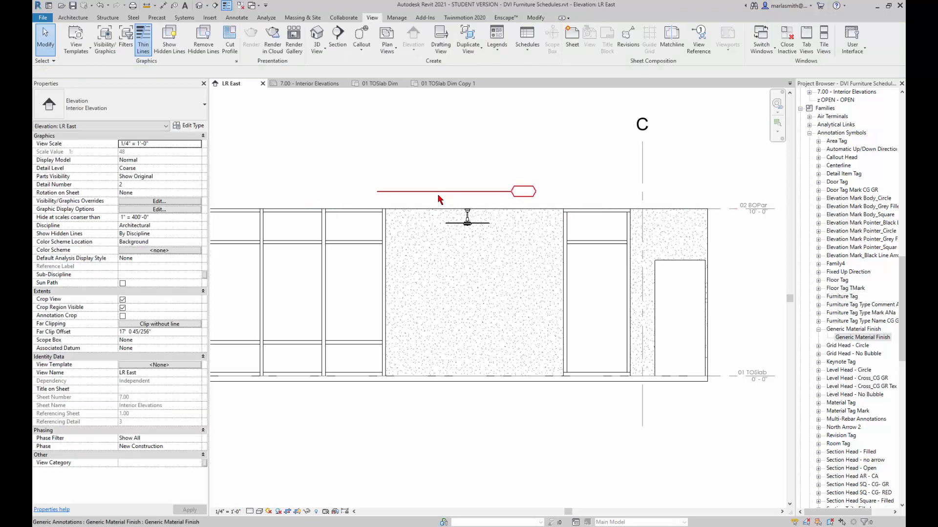
{"action": "left_click", "coordinate": [438, 195]}
{"action": "mouse_move", "coordinate": [377, 192]}
{"action": "left_mouse_down"}
{"action": "mouse_move", "coordinate": [536, 259]}
{"action": "mouse_move", "coordinate": [523, 246]}
{"action": "left_mouse_up"}
{"action": "left_click", "coordinate": [552, 162]}
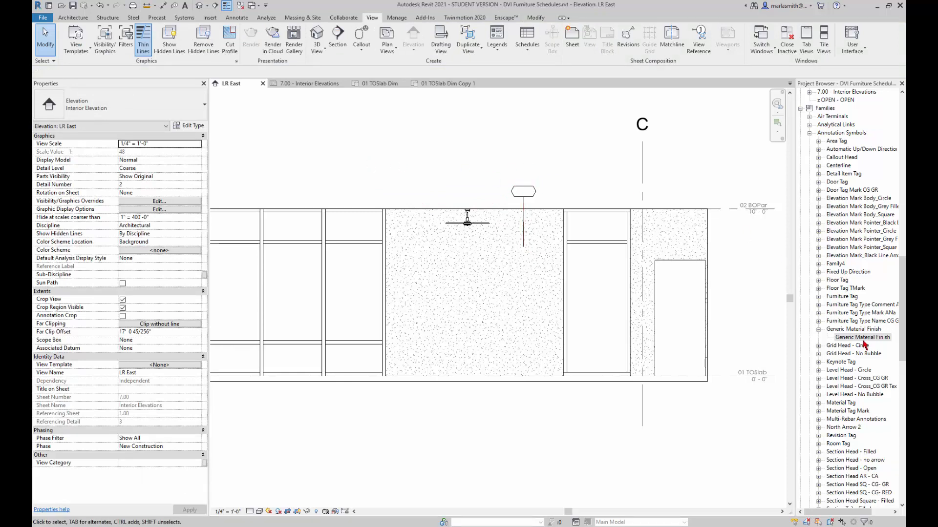
Place a second Generic Material Finish symbol with 0 leaders on the textured wall, below and left of the ceiling fan.
{"action": "left_click_drag", "start_coordinate": [862, 337], "coordinate": [440, 165]}
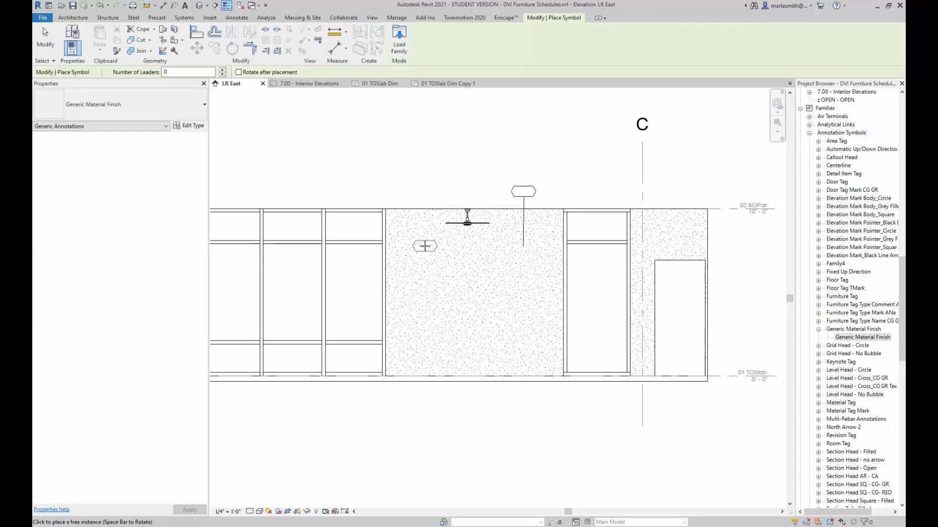
{"action": "key", "text": "Escape"}
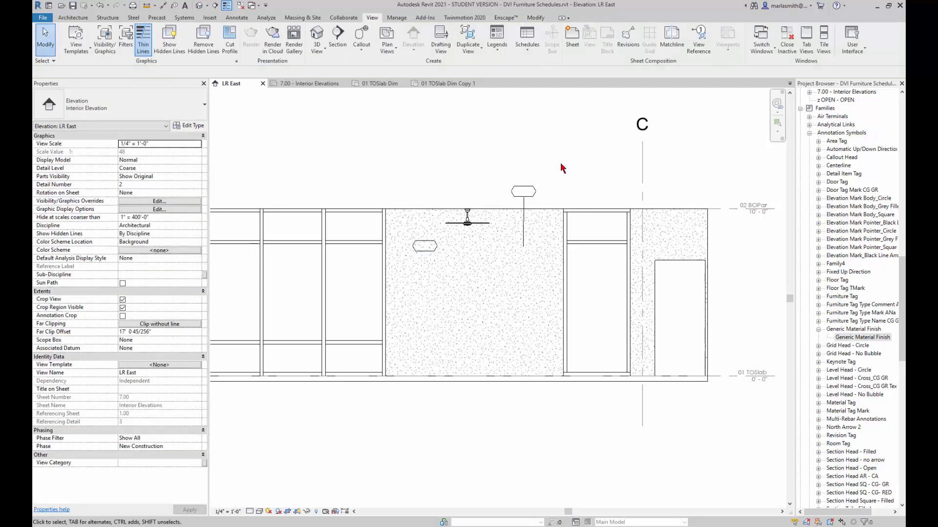
Set the Gen Mat Tag of the symbol with the leader to PT1.
{"action": "scroll", "coordinate": [529, 201], "scroll_direction": "up", "scroll_amount": 3}
{"action": "left_click", "coordinate": [520, 193]}
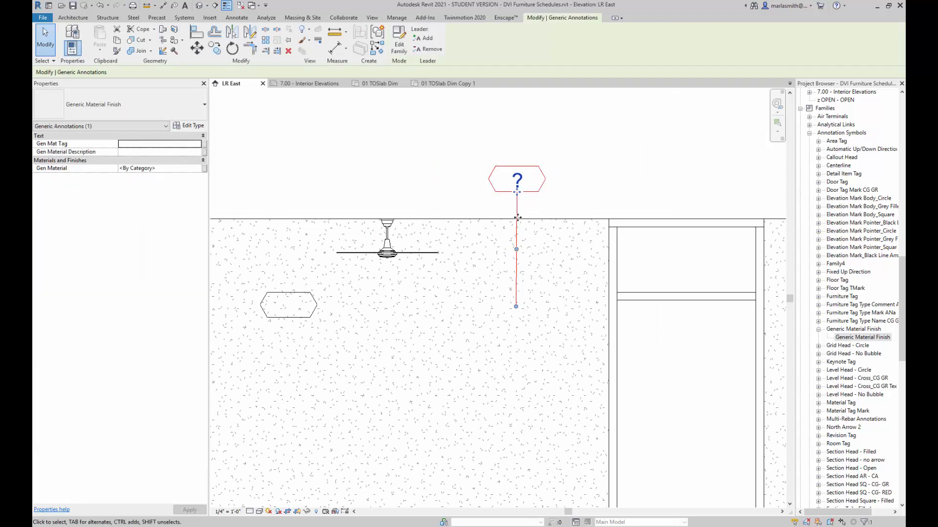
{"action": "left_click_drag", "start_coordinate": [521, 194], "coordinate": [520, 194]}
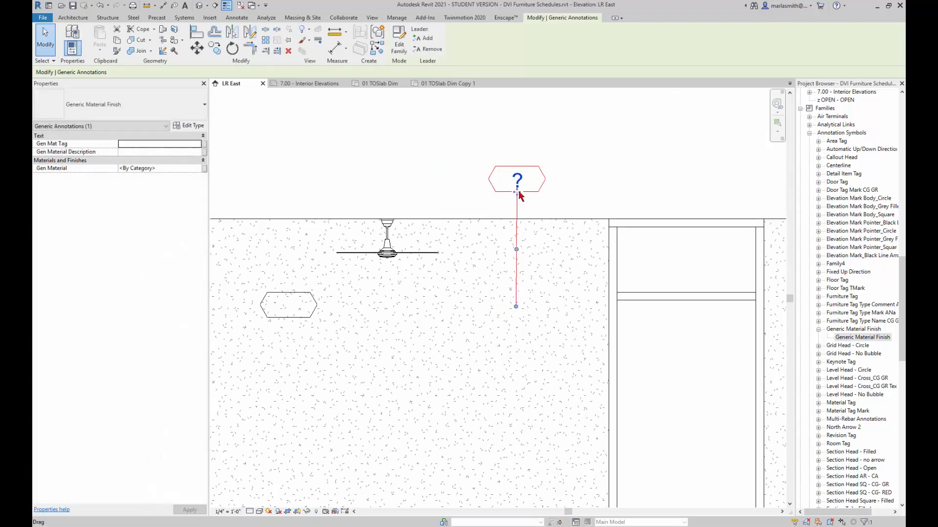
{"action": "scroll", "coordinate": [519, 188], "scroll_direction": "up", "scroll_amount": 2}
{"action": "left_click", "coordinate": [517, 179]}
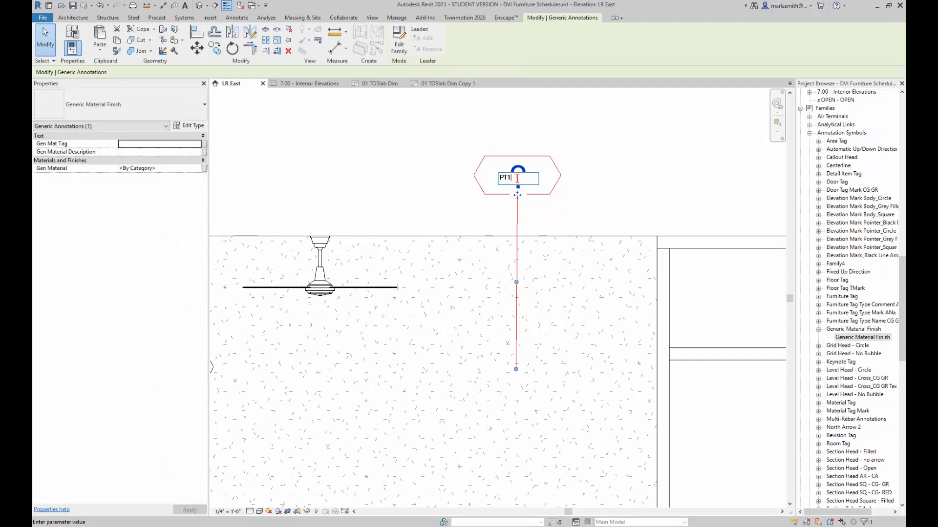
{"action": "left_click", "coordinate": [600, 159]}
{"action": "scroll", "coordinate": [600, 159], "scroll_direction": "down", "scroll_amount": 2}
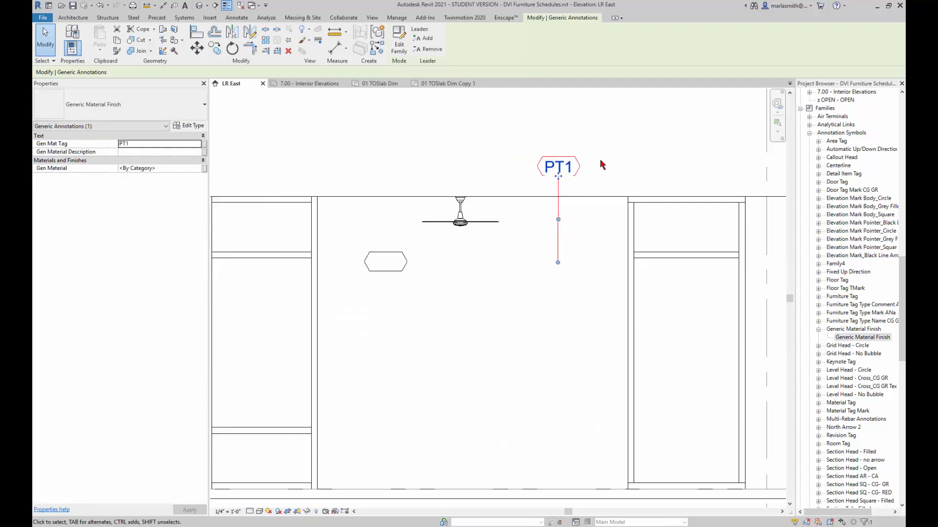
{"action": "left_click", "coordinate": [448, 178]}
Move the blank leaderless tag onto the wall above the door near grid line D.
{"action": "left_click", "coordinate": [386, 261]}
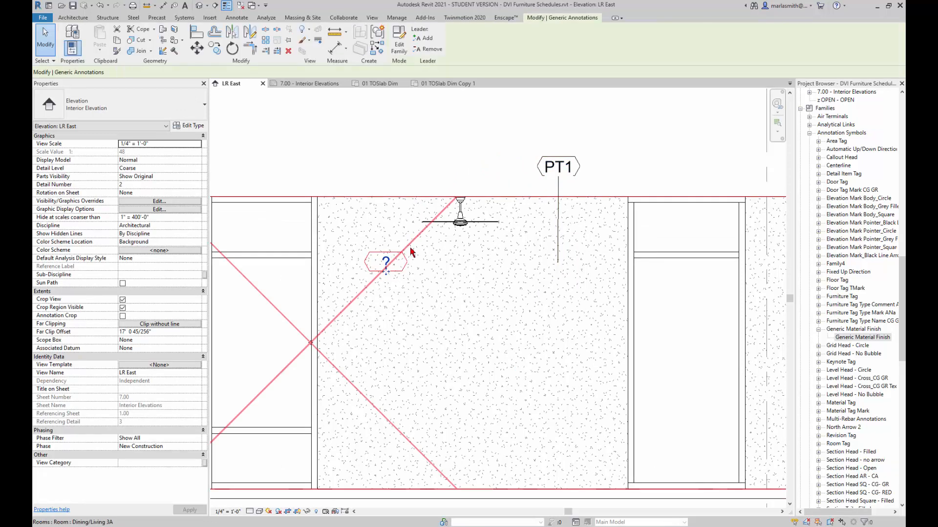
{"action": "scroll", "coordinate": [417, 259], "scroll_direction": "down", "scroll_amount": 2}
{"action": "scroll", "coordinate": [435, 266], "scroll_direction": "down", "scroll_amount": 2}
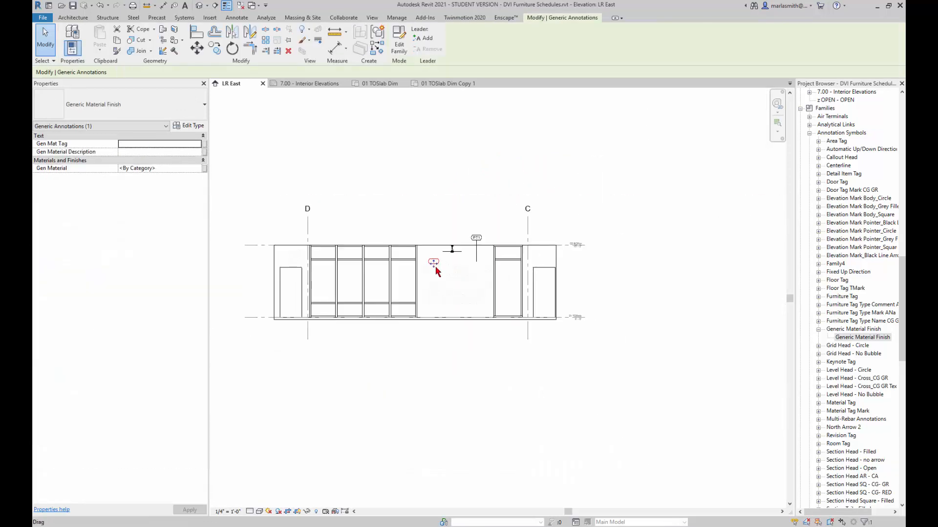
{"action": "left_click_drag", "start_coordinate": [435, 266], "coordinate": [292, 260]}
{"action": "scroll", "coordinate": [293, 261], "scroll_direction": "up", "scroll_amount": 5}
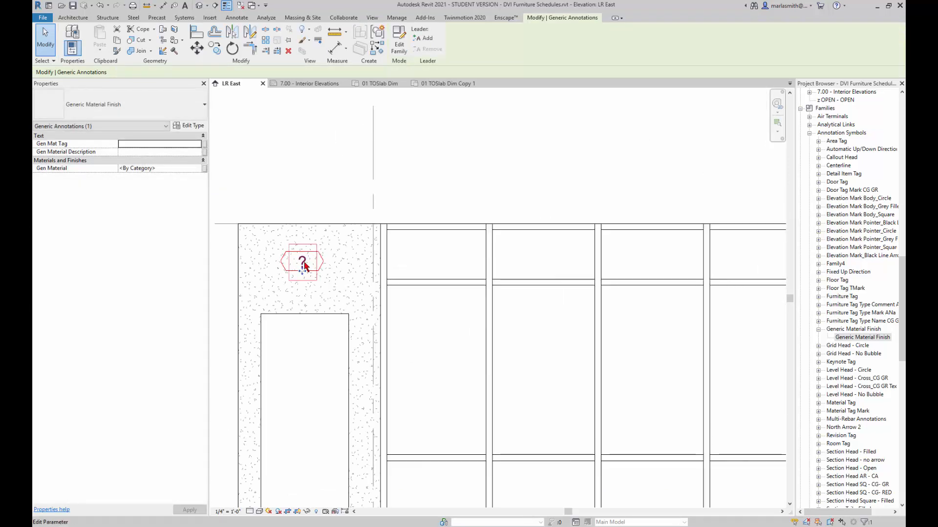
Set the Gen Mat Tag of the tag above the door near grid line D to PT2.
{"action": "left_click", "coordinate": [303, 261]}
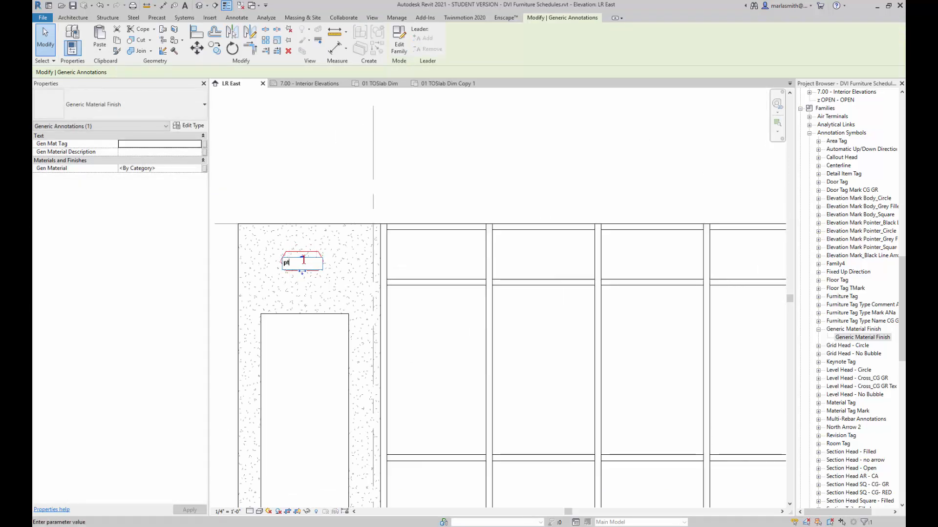
{"action": "type", "text": "p"}
{"action": "key", "text": "BackSpace"}
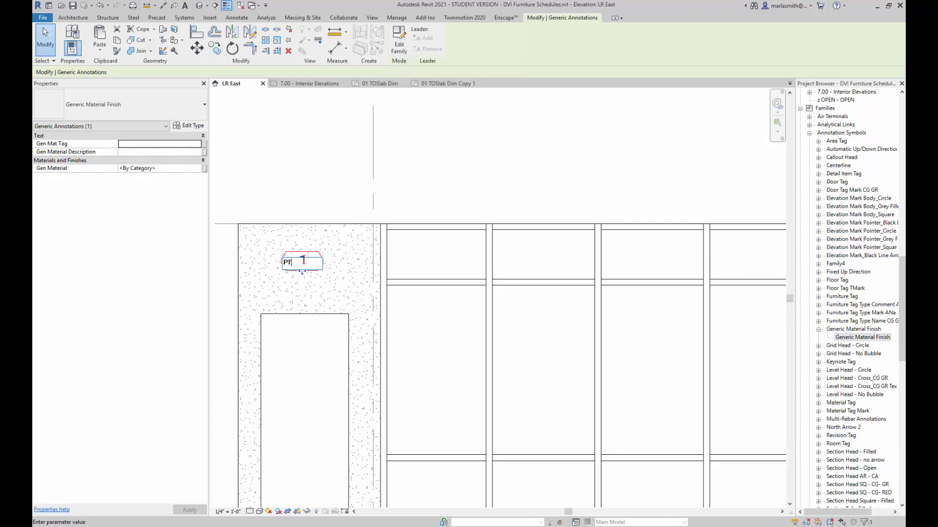
{"action": "left_click", "coordinate": [308, 185]}
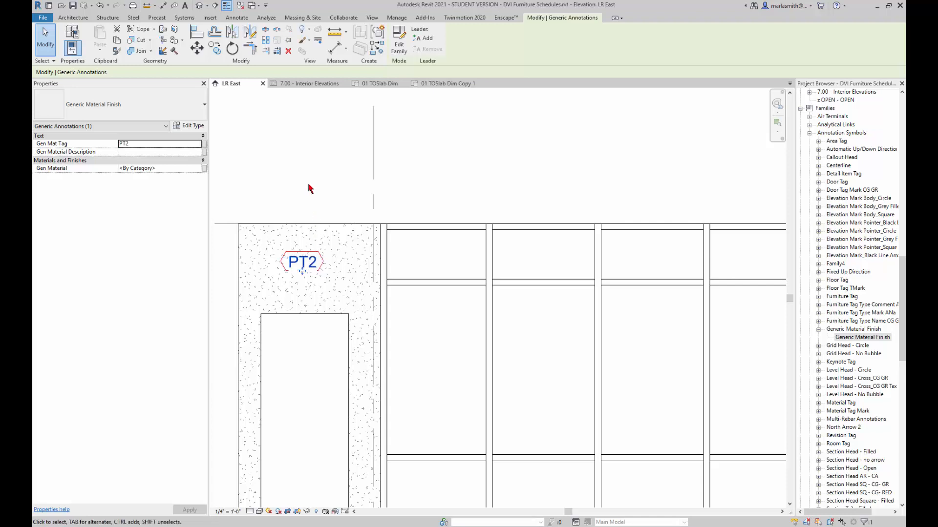
{"action": "scroll", "coordinate": [309, 184], "scroll_direction": "down", "scroll_amount": 3}
{"action": "left_click", "coordinate": [308, 184]}
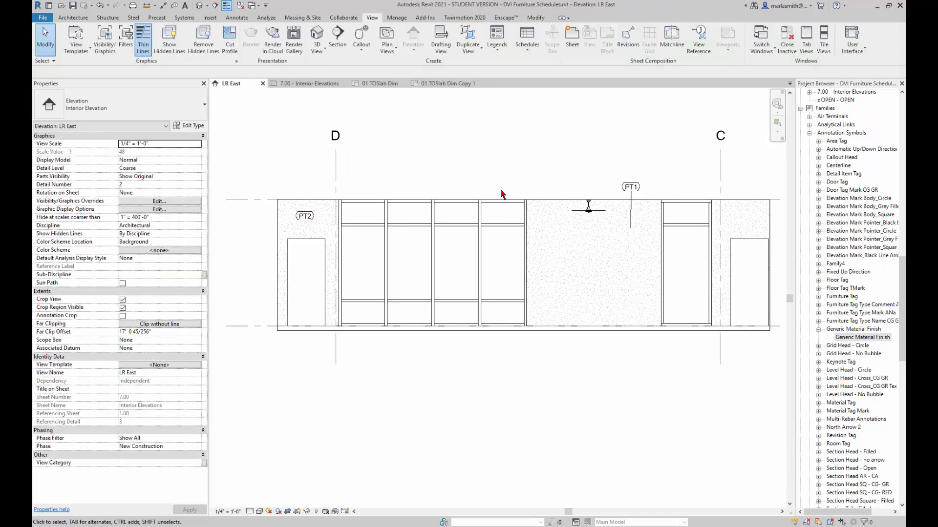
Set the Leader Arrowhead in the PT1 tag's type properties to a filled arrow style.
{"action": "left_click", "coordinate": [632, 187]}
{"action": "scroll", "coordinate": [640, 216], "scroll_direction": "up", "scroll_amount": 3}
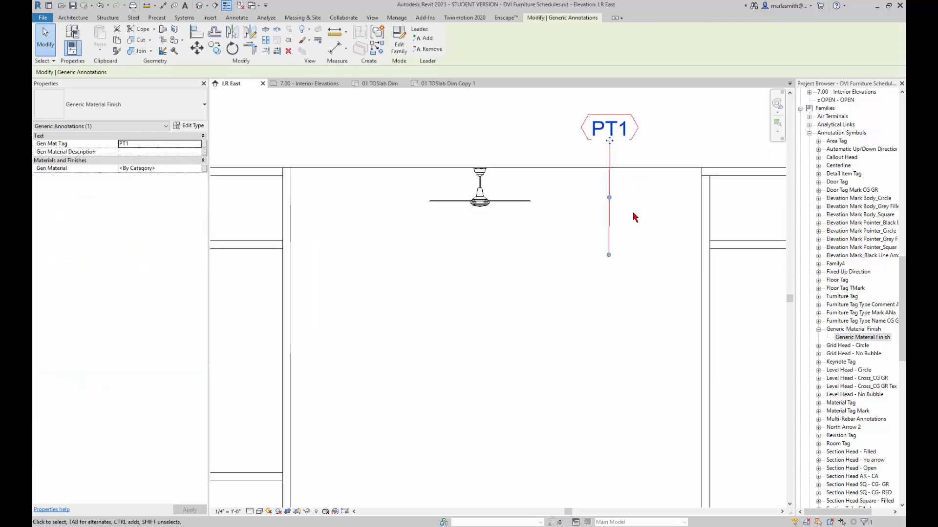
{"action": "left_click", "coordinate": [191, 127]}
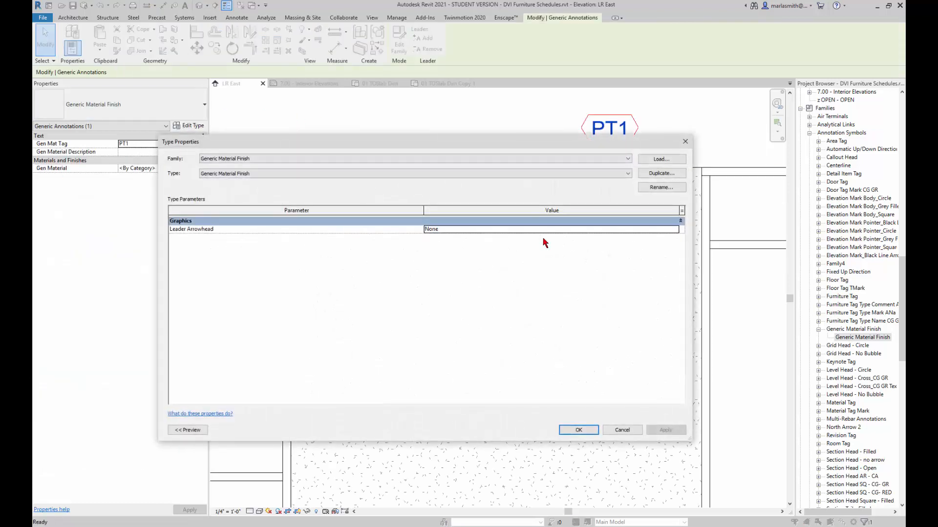
{"action": "left_click", "coordinate": [674, 231]}
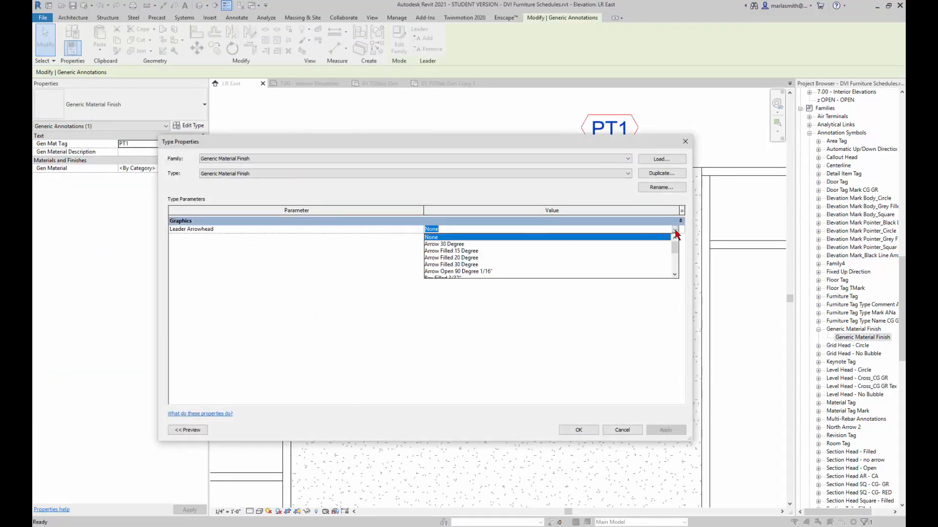
{"action": "left_click", "coordinate": [469, 264]}
{"action": "left_click", "coordinate": [579, 429]}
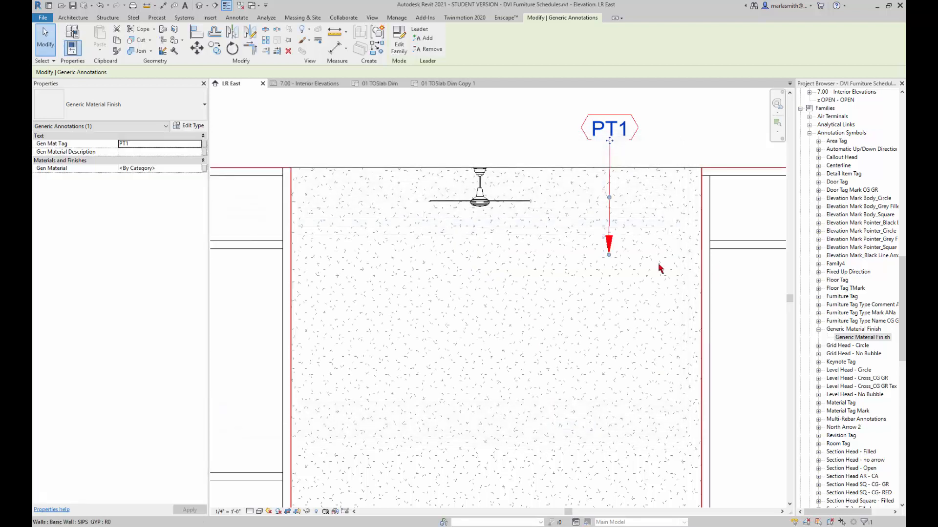
{"action": "scroll", "coordinate": [613, 258], "scroll_direction": "up", "scroll_amount": 3}
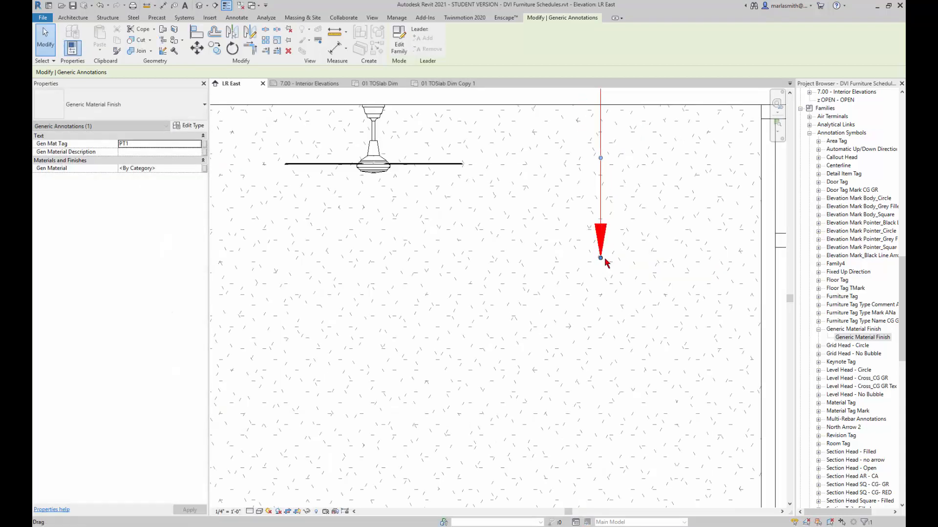
{"action": "scroll", "coordinate": [606, 263], "scroll_direction": "down", "scroll_amount": 4}
Copy the PT1 tag horizontally about 8 ft to the left, to the edge where the textured wall meets the glazing.
{"action": "left_click", "coordinate": [215, 48]}
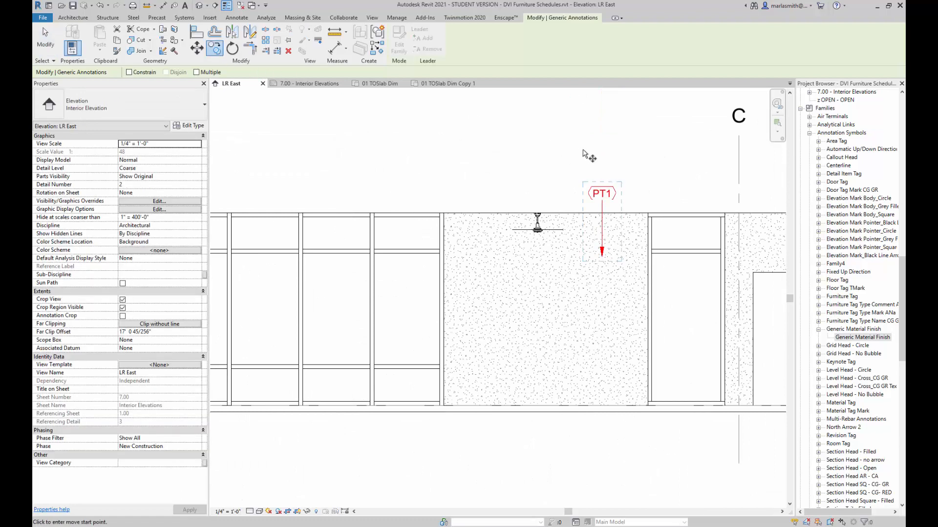
{"action": "left_click", "coordinate": [596, 156]}
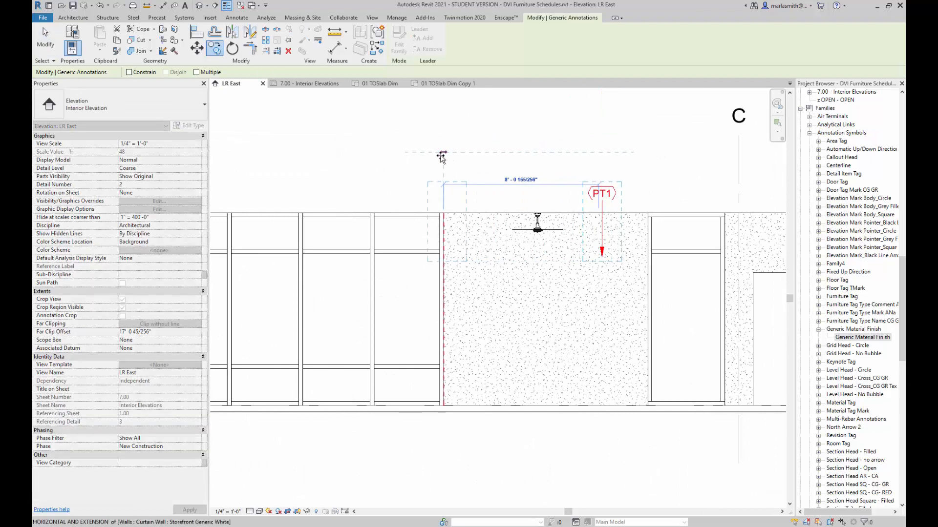
{"action": "left_click", "coordinate": [443, 157]}
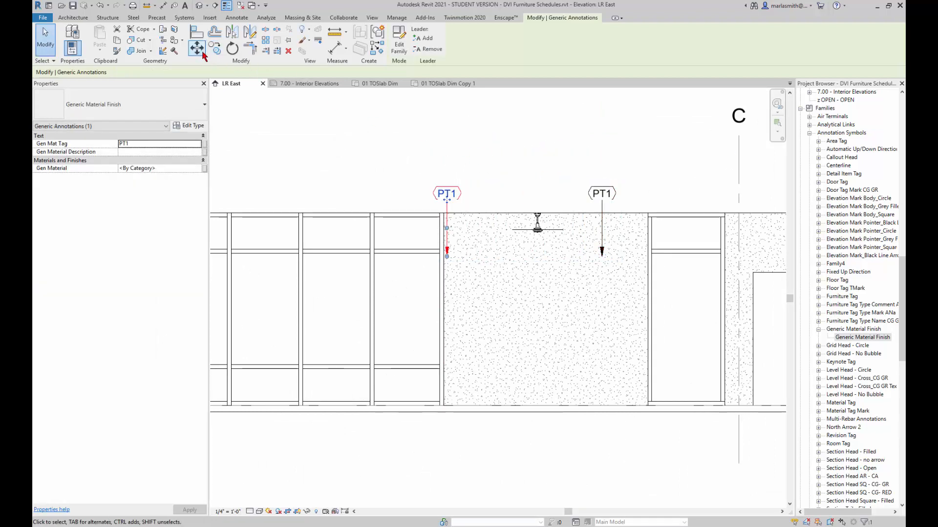
Copy the PT1 tag at the glazing edge horizontally to above the door near grid line C.
{"action": "left_click", "coordinate": [214, 48]}
{"action": "scroll", "coordinate": [432, 161], "scroll_direction": "down", "scroll_amount": 3}
{"action": "left_click", "coordinate": [431, 162]}
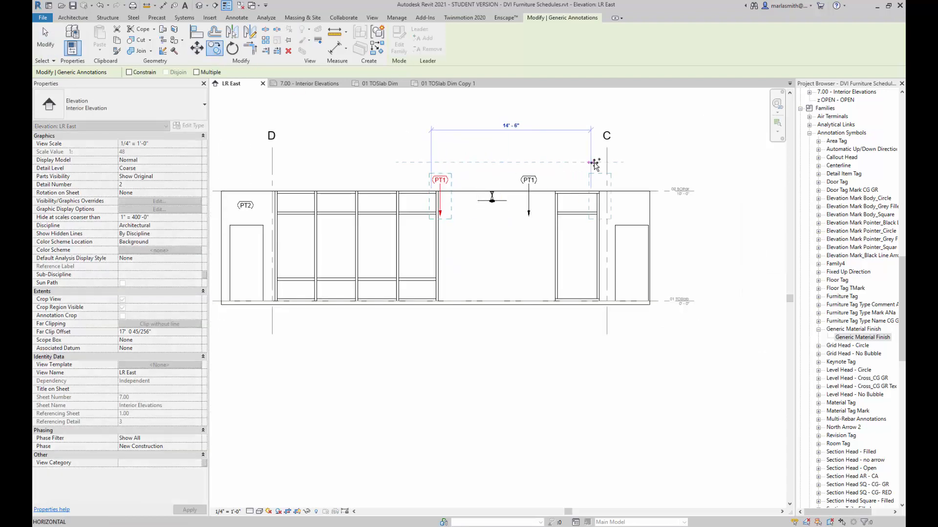
{"action": "left_click", "coordinate": [619, 163]}
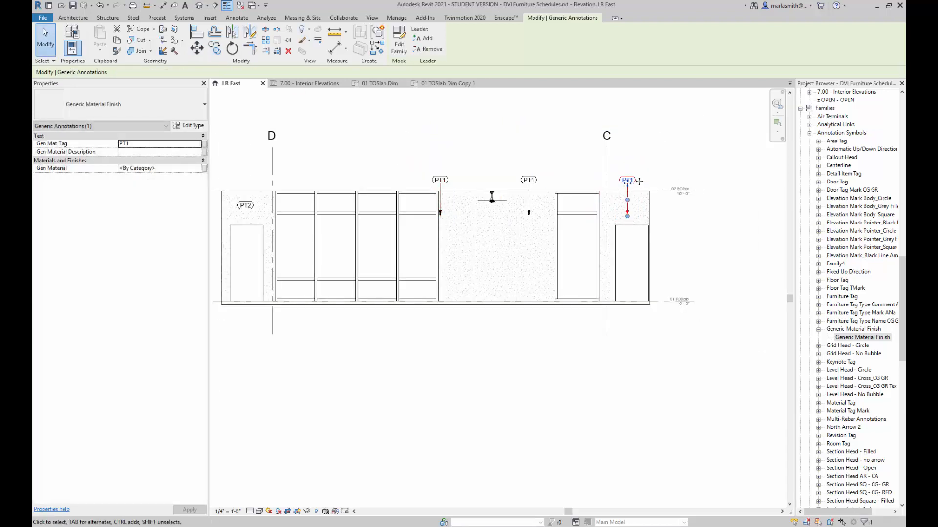
{"action": "key", "text": "Escape"}
Set the Gen Mat Tag of the tag above the door near grid line C to PT3.
{"action": "scroll", "coordinate": [629, 183], "scroll_direction": "up", "scroll_amount": 3}
{"action": "left_click", "coordinate": [630, 183]}
{"action": "left_click", "coordinate": [629, 180]}
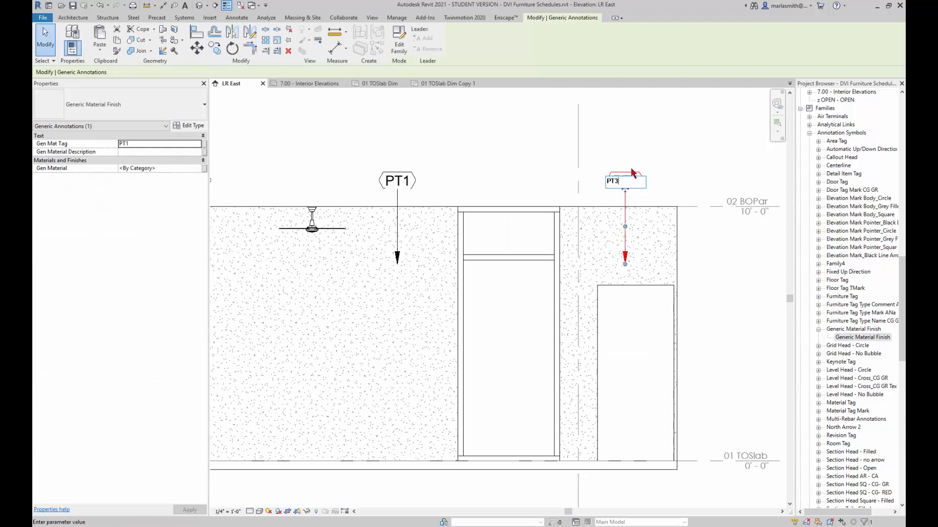
{"action": "type", "text": "PT3"}
{"action": "left_click", "coordinate": [441, 153]}
Set the Gen Mat Tag of the tag on the textured wall, beside the ceiling fan, to PT2.
{"action": "left_click", "coordinate": [409, 185]}
{"action": "left_click", "coordinate": [410, 183]}
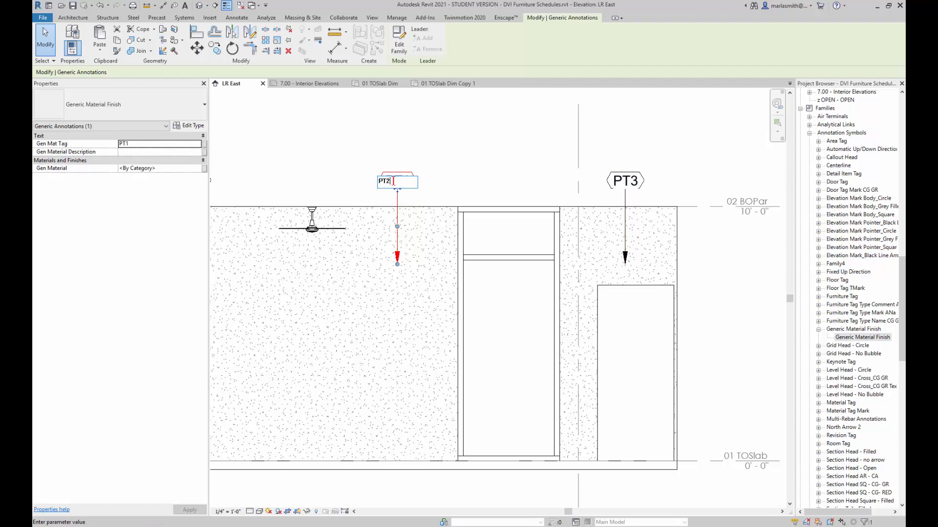
{"action": "left_click", "coordinate": [448, 137]}
Nudge the remaining PT1 tag left onto the curtain wall's end mullion and set its Gen Mat Tag to CW1.
{"action": "scroll", "coordinate": [507, 166], "scroll_direction": "down", "scroll_amount": 3}
{"action": "scroll", "coordinate": [376, 177], "scroll_direction": "up", "scroll_amount": 3}
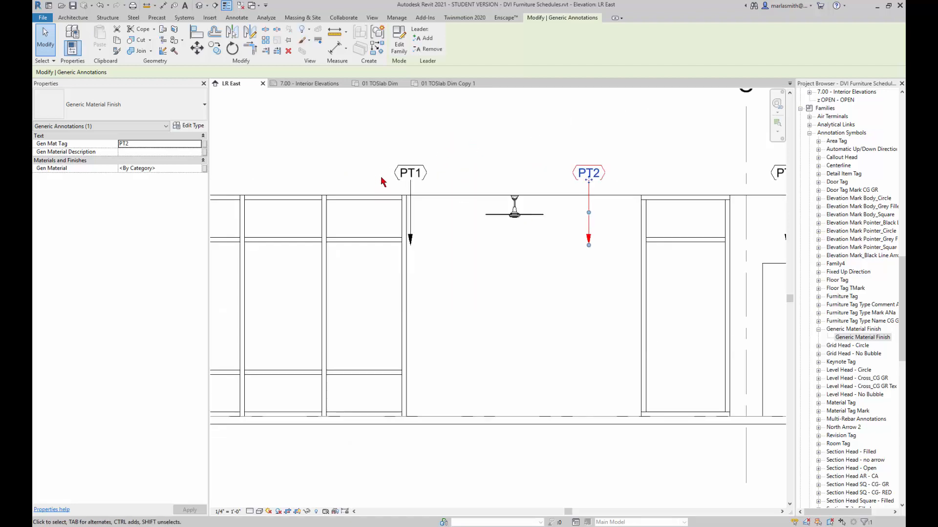
{"action": "scroll", "coordinate": [415, 182], "scroll_direction": "up", "scroll_amount": 2}
{"action": "left_click", "coordinate": [408, 200]}
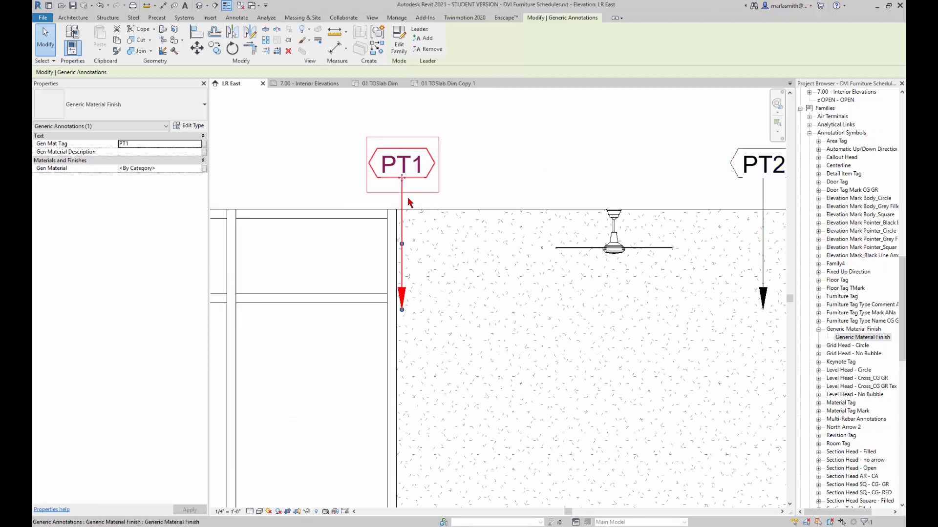
{"action": "key", "text": "Left"}
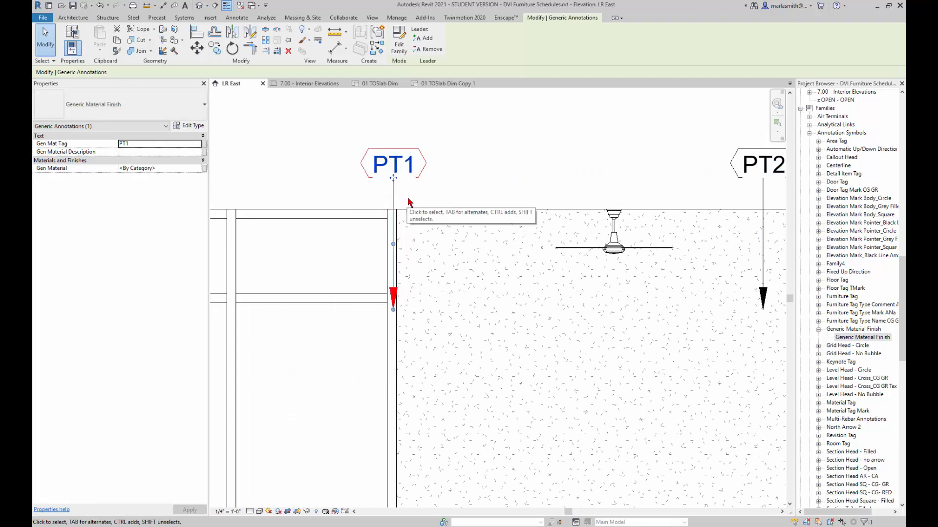
{"action": "left_click", "coordinate": [400, 163]}
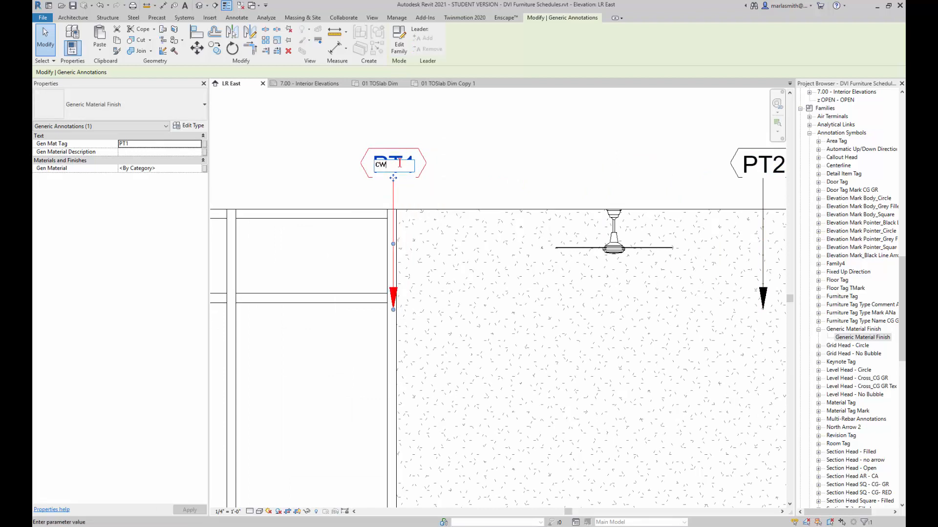
{"action": "key", "text": "Return"}
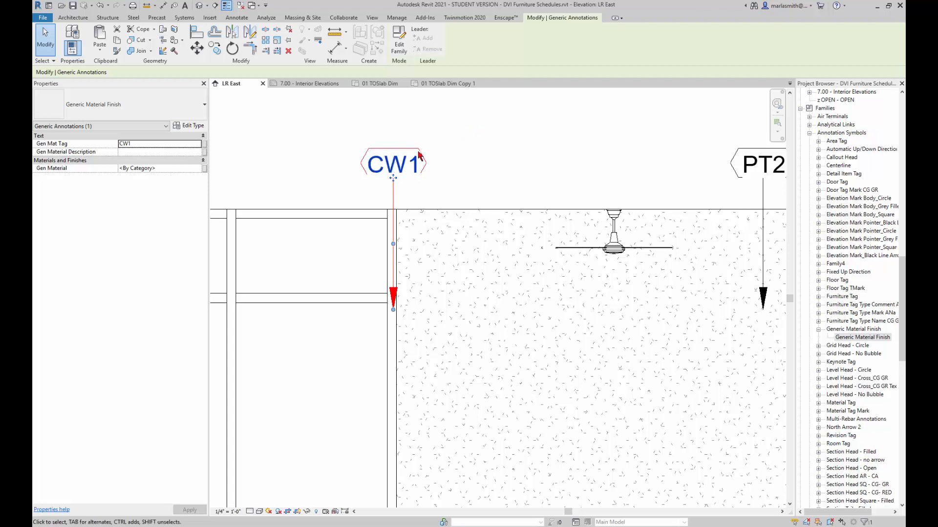
Copy the CW1 tag horizontally to the right, beside the narrow curtain wall near grid line C.
{"action": "scroll", "coordinate": [343, 174], "scroll_direction": "down", "scroll_amount": 4}
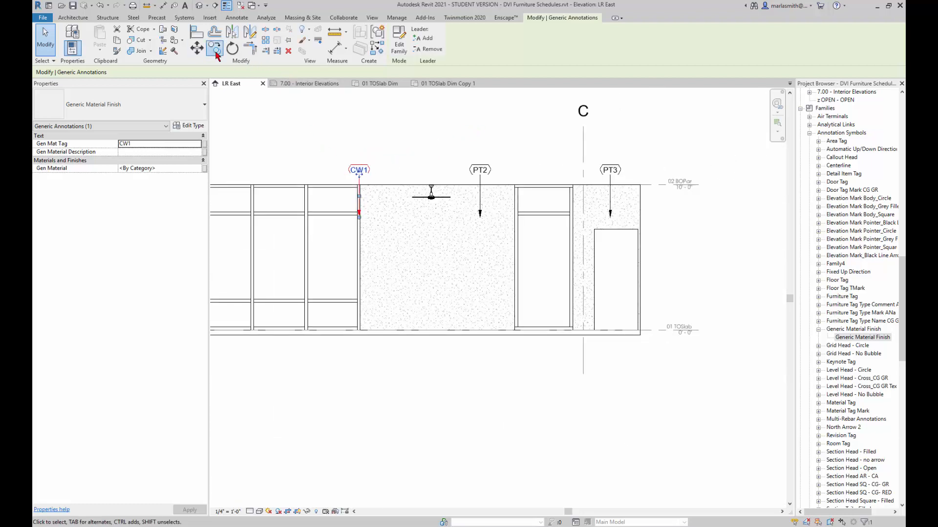
{"action": "left_click", "coordinate": [214, 48]}
{"action": "left_click", "coordinate": [387, 122]}
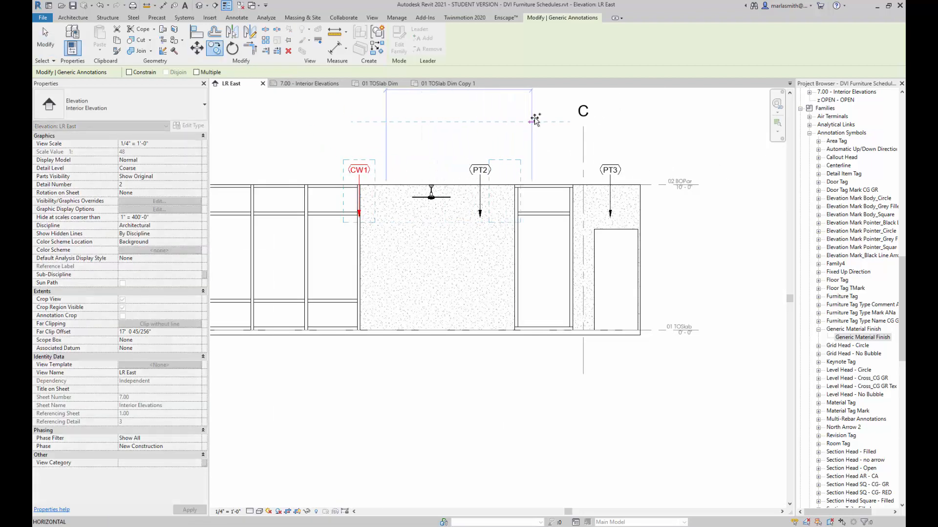
{"action": "left_click", "coordinate": [540, 122]}
Nudge the copied CW1 tag right until its leader lies on the narrow curtain wall's left mullion.
{"action": "scroll", "coordinate": [541, 182], "scroll_direction": "down", "scroll_amount": 1}
{"action": "scroll", "coordinate": [541, 182], "scroll_direction": "up", "scroll_amount": 5}
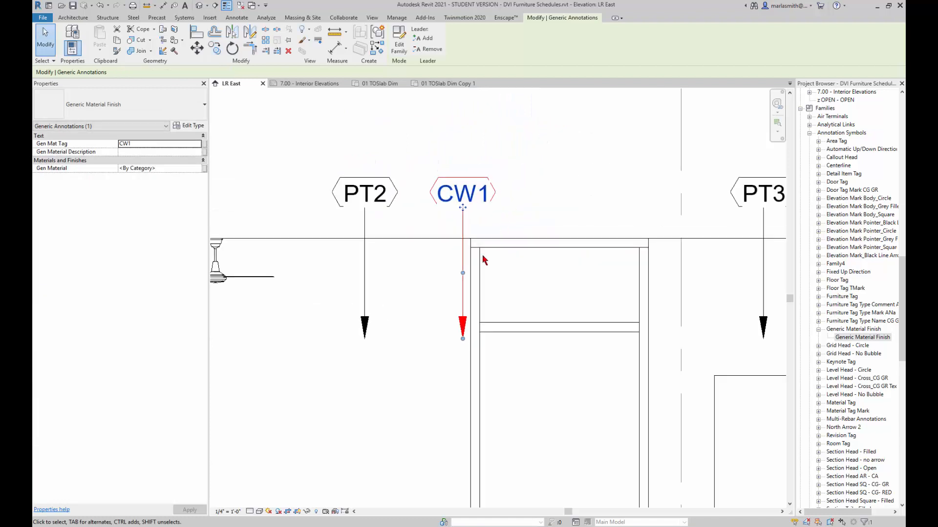
{"action": "key", "text": "Right"}
{"action": "key", "text": "Right"}
{"action": "key", "text": "Right"}
{"action": "key", "text": "Right"}
{"action": "key", "text": "Right"}
{"action": "key", "text": "Right"}
{"action": "key", "text": "Right"}
{"action": "key", "text": "Right"}
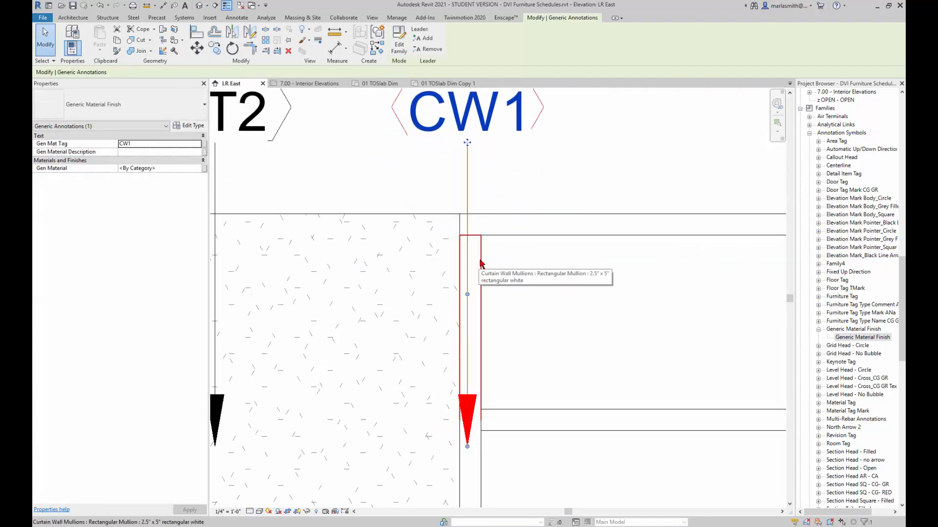
Set the Gen Mat Tag of the tag on the narrow curtain wall to CW2.
{"action": "scroll", "coordinate": [480, 259], "scroll_direction": "down", "scroll_amount": 3}
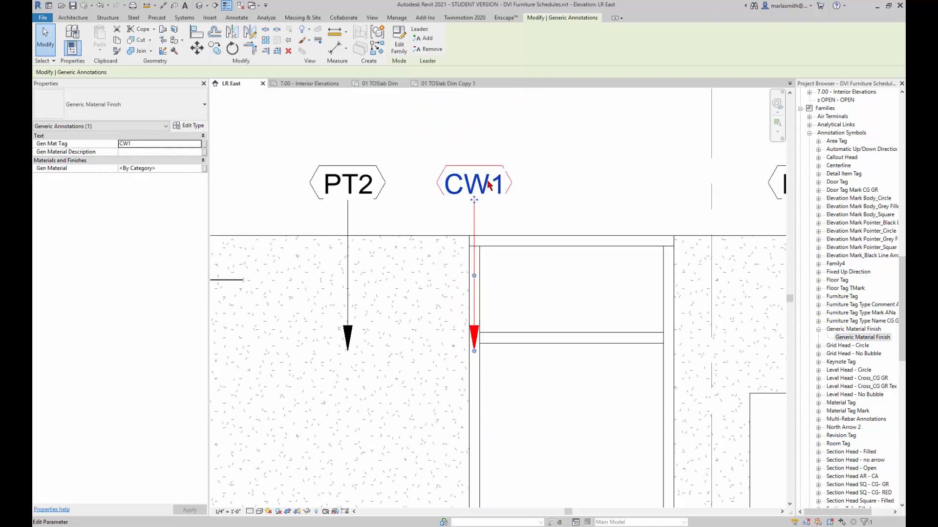
{"action": "double_click", "coordinate": [486, 185]}
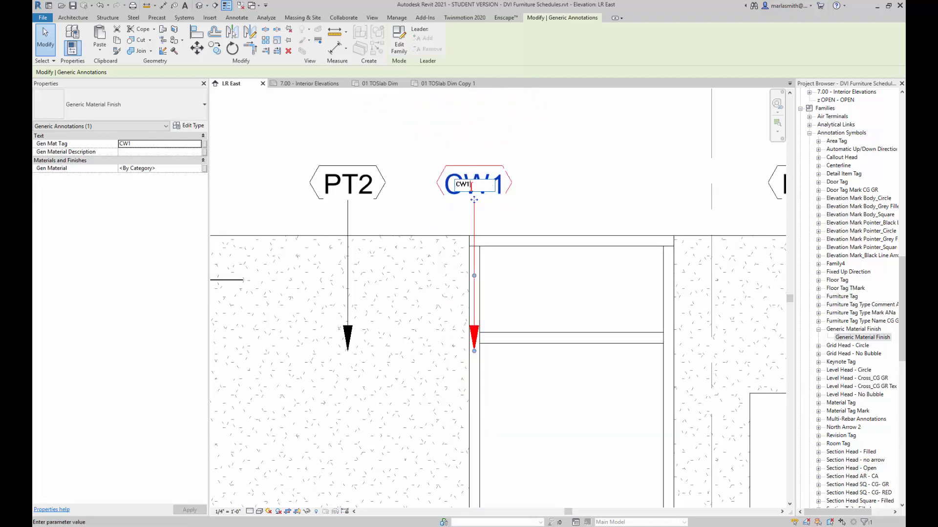
{"action": "type", "text": "CW2"}
{"action": "key", "text": "Return"}
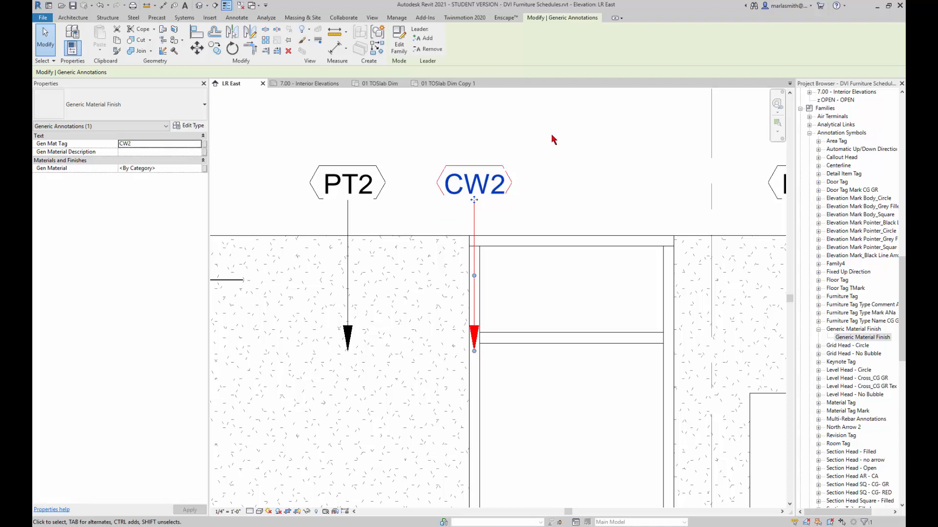
{"action": "left_click", "coordinate": [552, 140]}
{"action": "scroll", "coordinate": [550, 139], "scroll_direction": "down", "scroll_amount": 3}
{"action": "scroll", "coordinate": [547, 141], "scroll_direction": "down", "scroll_amount": 2}
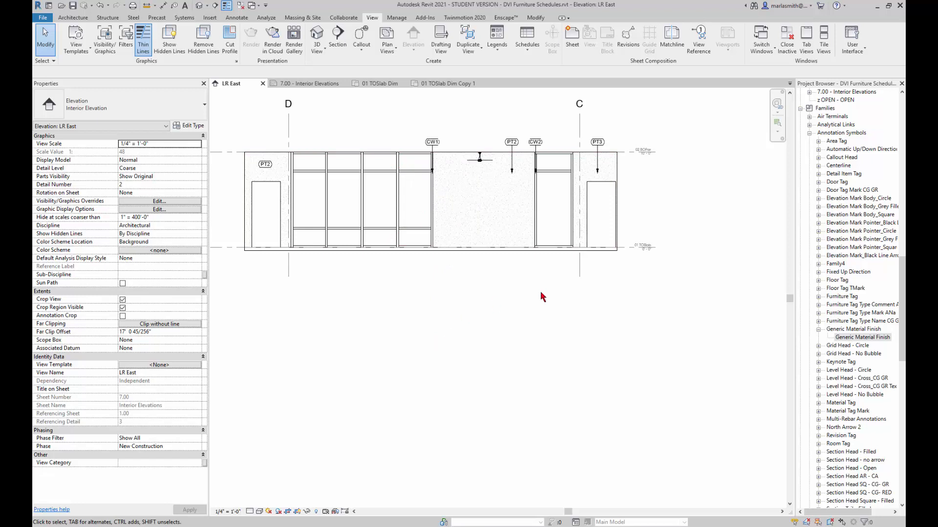
Collapse the Annotation Symbols families in the project's family listing.
{"action": "left_click", "coordinate": [809, 135]}
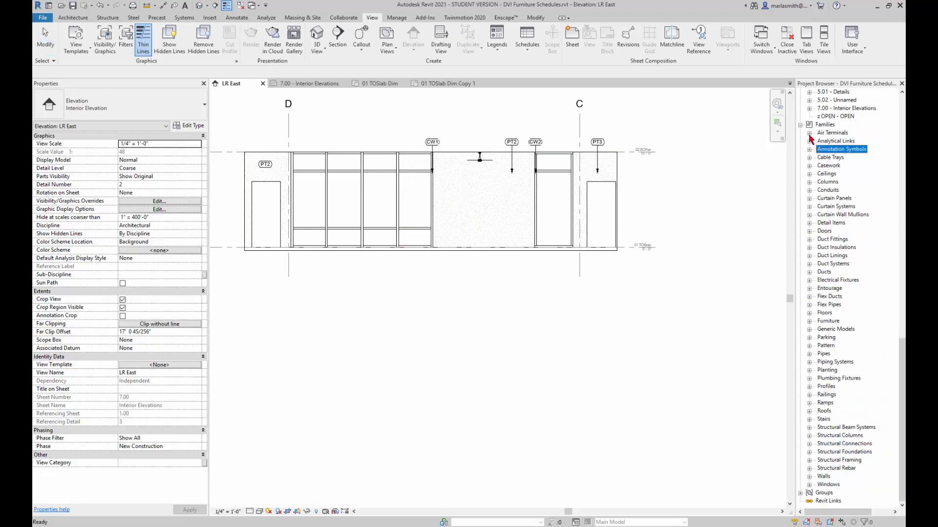
{"action": "scroll", "coordinate": [812, 264], "scroll_direction": "up", "scroll_amount": 3}
{"action": "scroll", "coordinate": [812, 264], "scroll_direction": "up", "scroll_amount": 4}
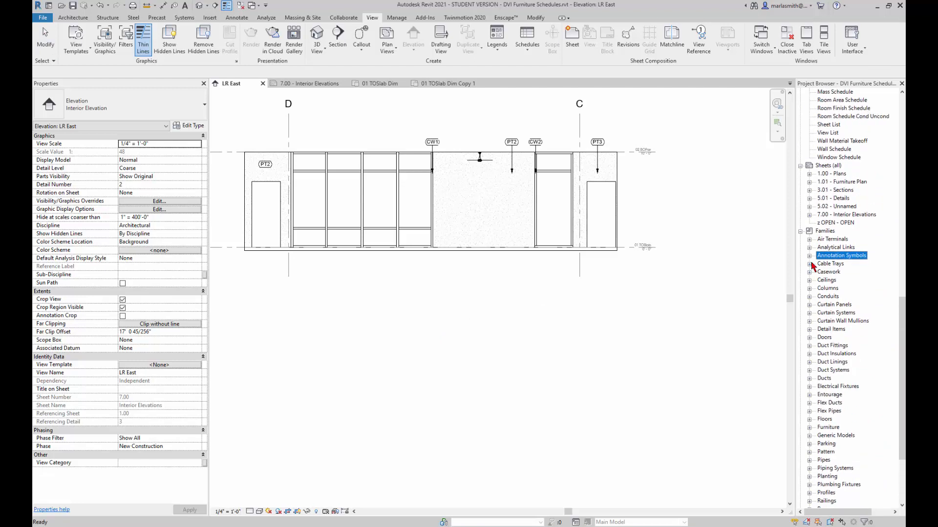
{"action": "scroll", "coordinate": [812, 264], "scroll_direction": "up", "scroll_amount": 2}
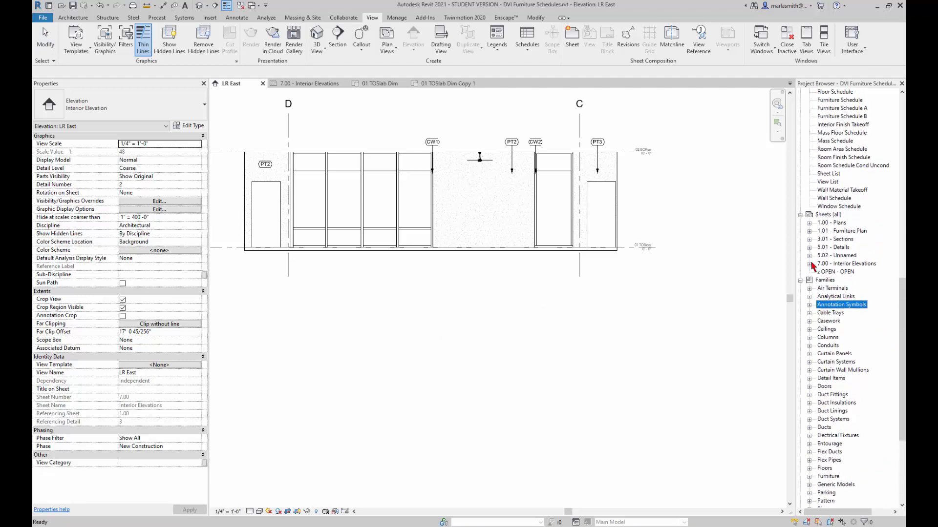
Create a note block for the Generic Material Finish family named Wall Finish Schedule.
{"action": "left_click", "coordinate": [527, 56]}
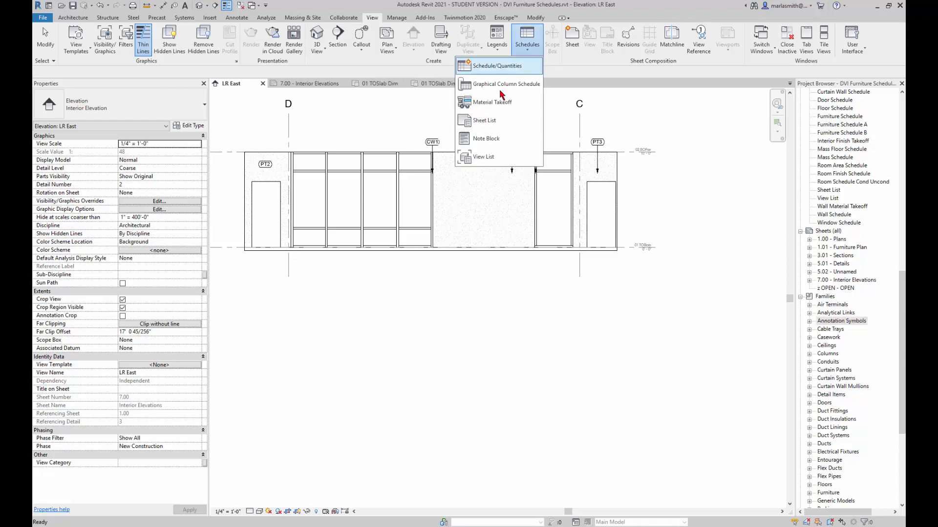
{"action": "left_click", "coordinate": [488, 141]}
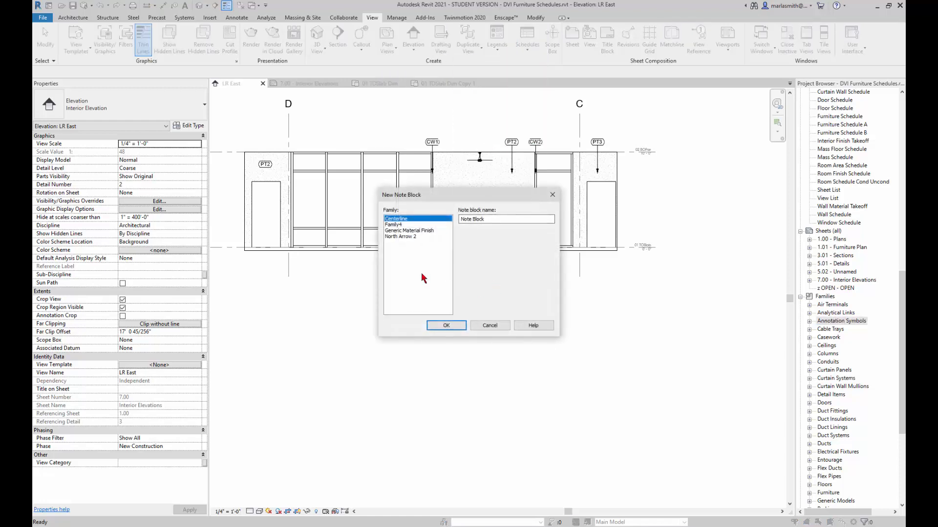
{"action": "left_click", "coordinate": [394, 232]}
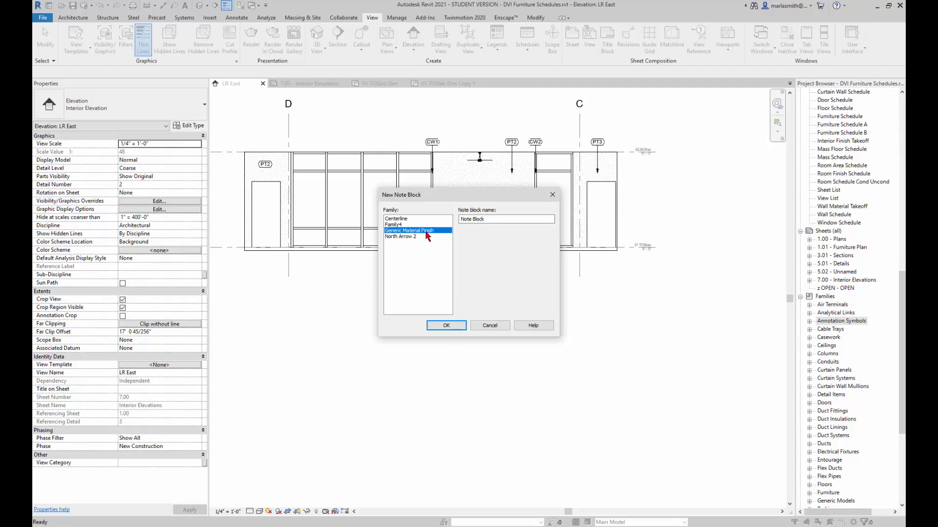
{"action": "left_click_drag", "start_coordinate": [495, 219], "coordinate": [460, 219]}
{"action": "type", "text": "wA"}
{"action": "key", "text": "BackSpace"}
{"action": "key", "text": "BackSpace"}
{"action": "type", "text": "Wall Finish Schedule"}
{"action": "left_click", "coordinate": [450, 325]}
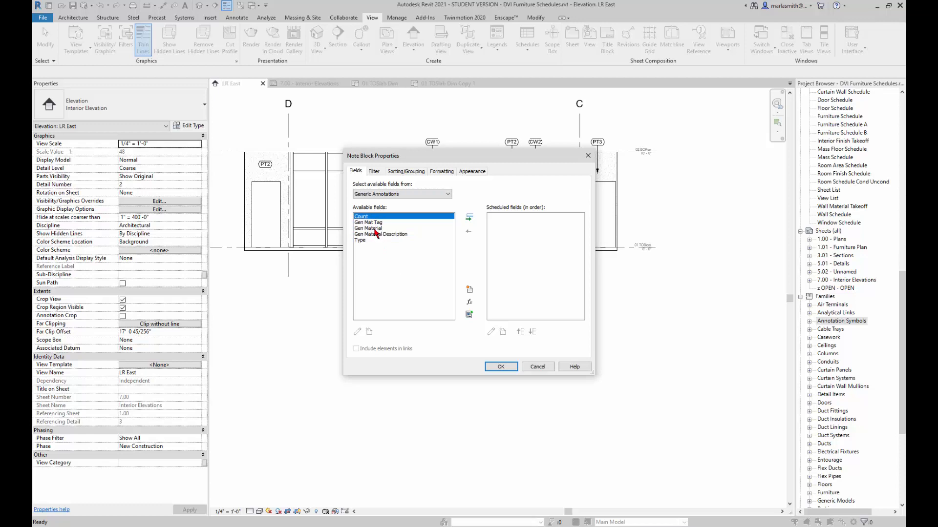
Schedule the fields Gen Mat Tag, Gen Material Description and Gen Material in that order and create the note block.
{"action": "left_click", "coordinate": [376, 223]}
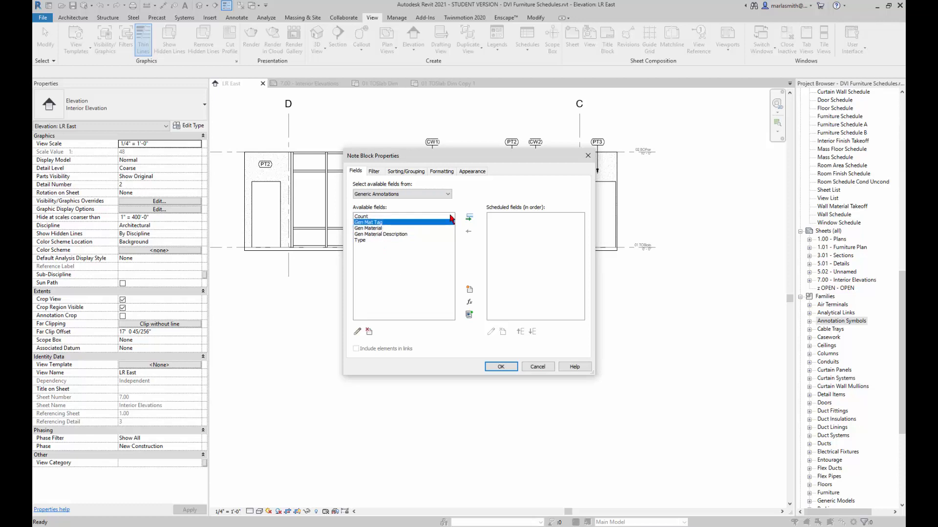
{"action": "double_click", "coordinate": [376, 222]}
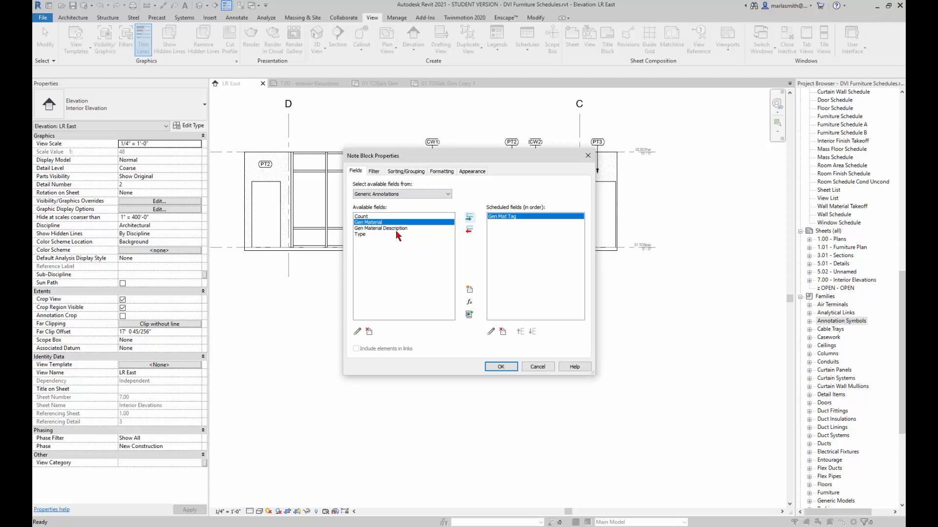
{"action": "left_click", "coordinate": [396, 230]}
{"action": "left_click", "coordinate": [470, 217]}
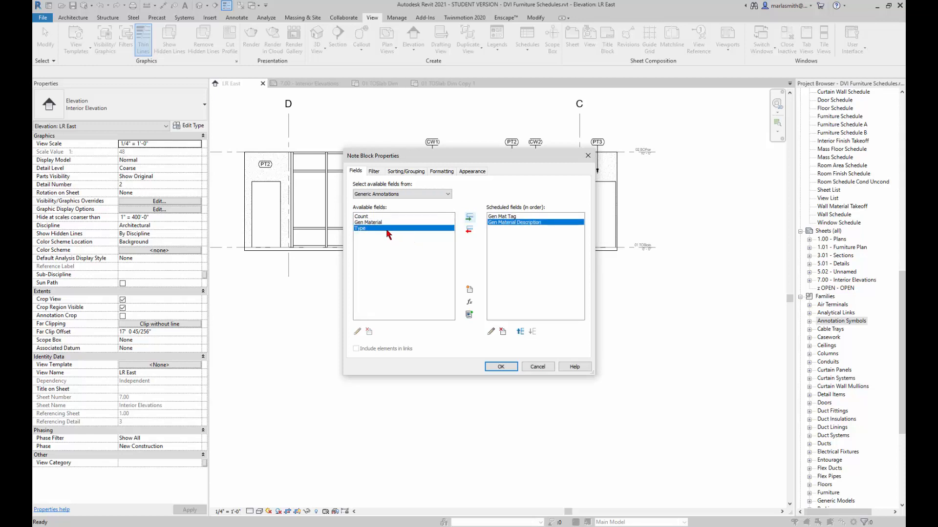
{"action": "left_click", "coordinate": [374, 216]}
{"action": "left_click", "coordinate": [371, 223]}
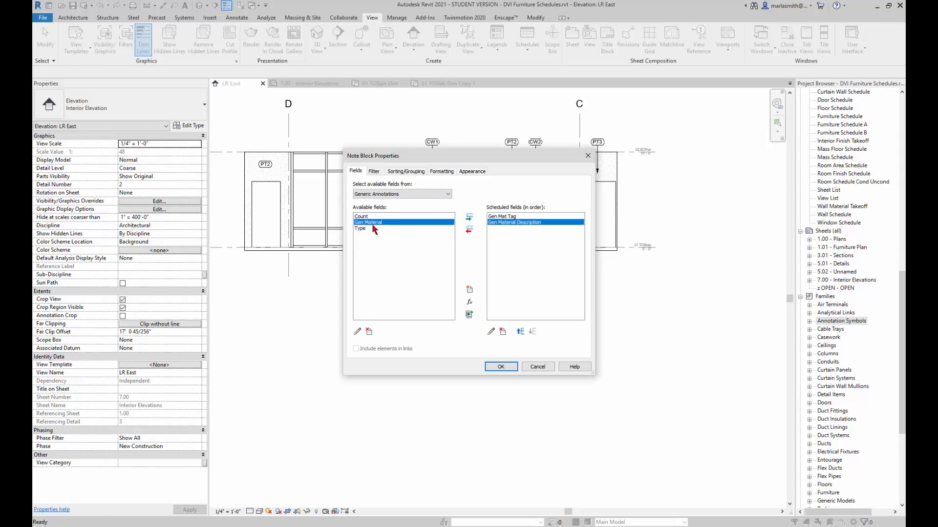
{"action": "left_click", "coordinate": [469, 219]}
{"action": "left_click", "coordinate": [505, 367]}
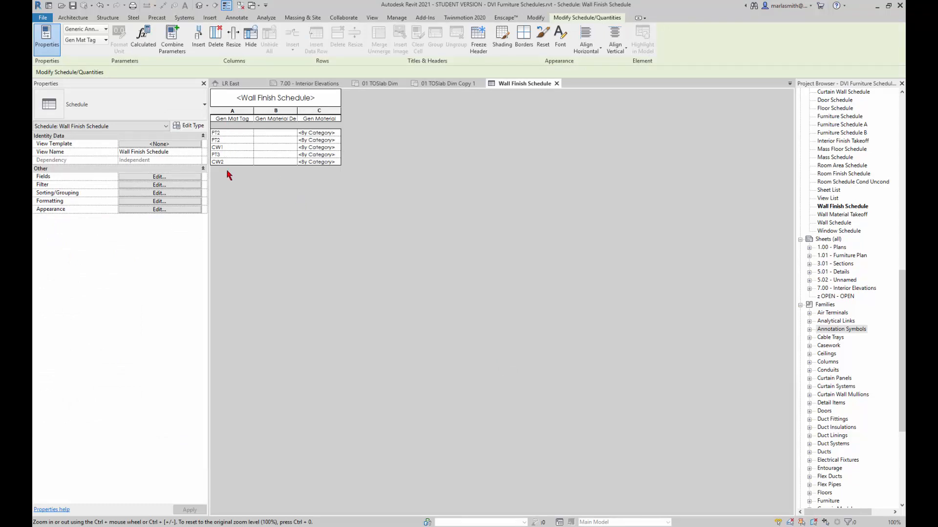
Sort the Wall Finish Schedule by Gen Mat Tag.
{"action": "left_click", "coordinate": [155, 194]}
{"action": "left_click", "coordinate": [448, 187]}
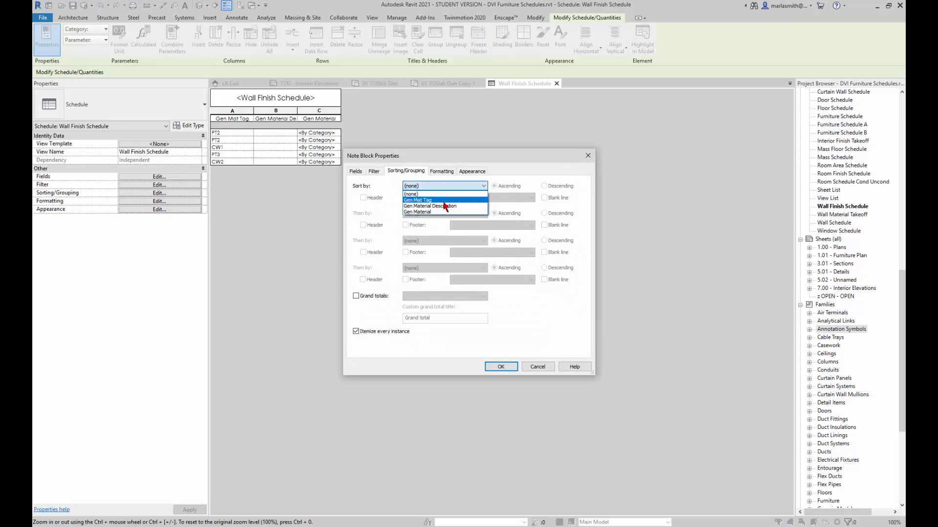
{"action": "left_click", "coordinate": [443, 201]}
{"action": "left_click", "coordinate": [500, 366]}
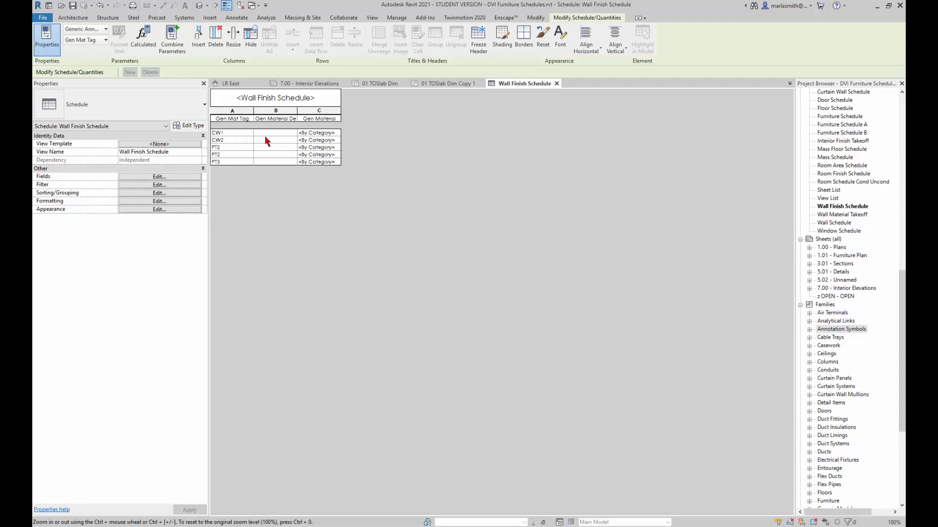
Set the Gen Material Description of CW1 to Finish 1 and of CW2 to Anodized Aluminum.
{"action": "left_click", "coordinate": [263, 134]}
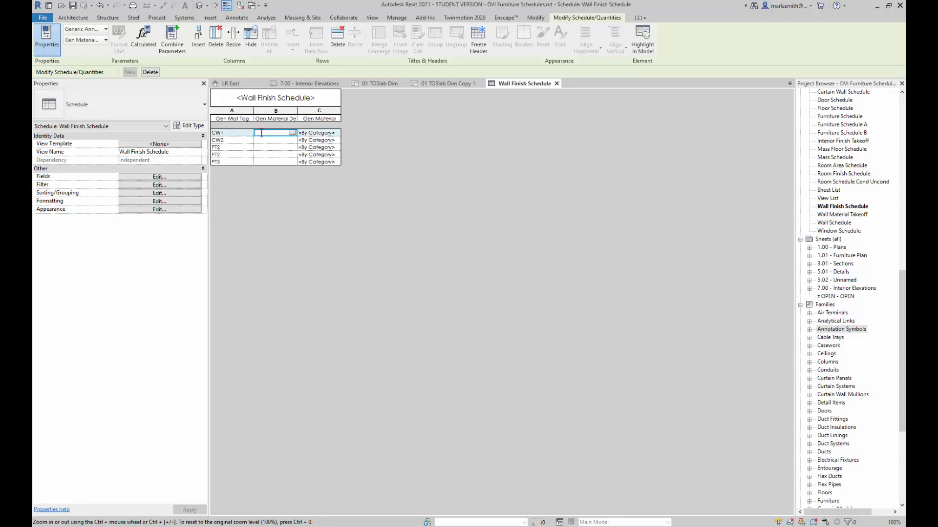
{"action": "type", "text": "Fir"}
{"action": "left_click", "coordinate": [266, 143]}
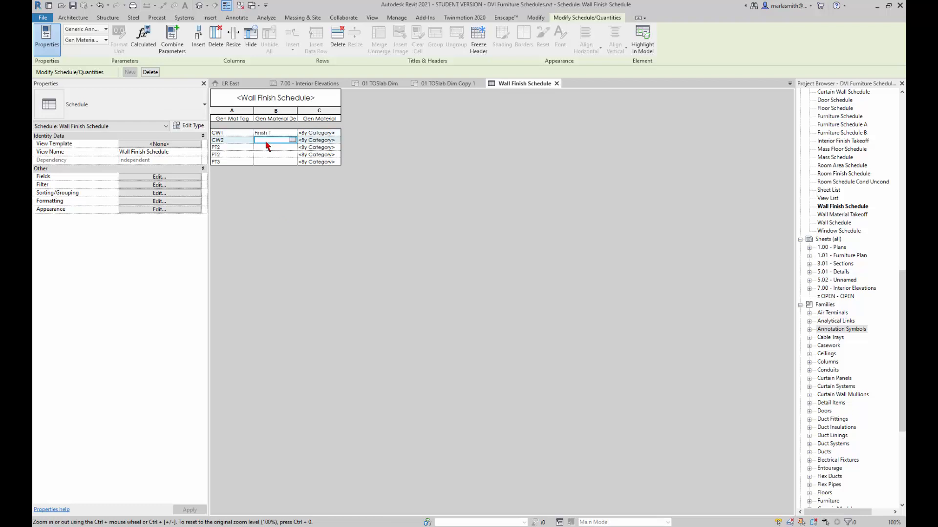
{"action": "type", "text": "W"}
{"action": "key", "text": "BackSpace"}
{"action": "type", "text": "Acodized Aluminum"}
Set the Gen Material Description of CW1 to Anodized Aluminum and widen the description column to show its full text.
{"action": "left_click", "coordinate": [277, 133]}
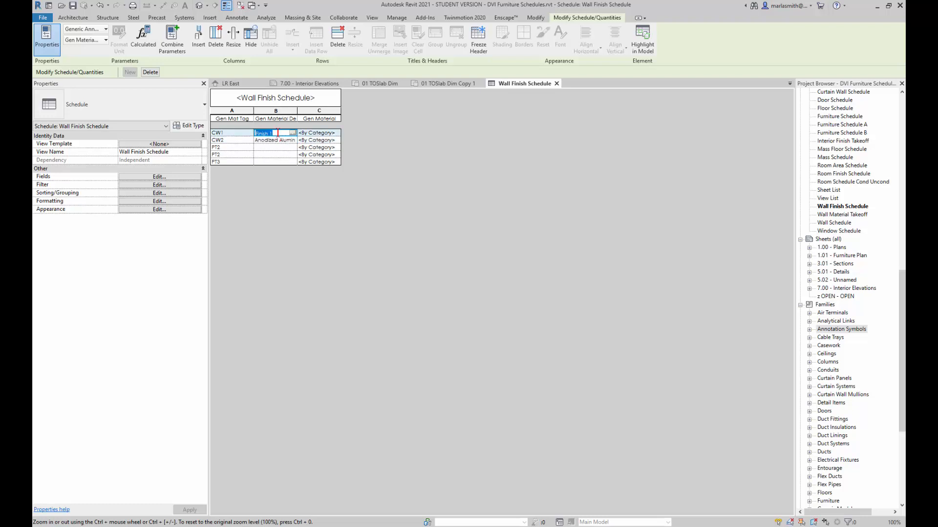
{"action": "type", "text": "Anod"}
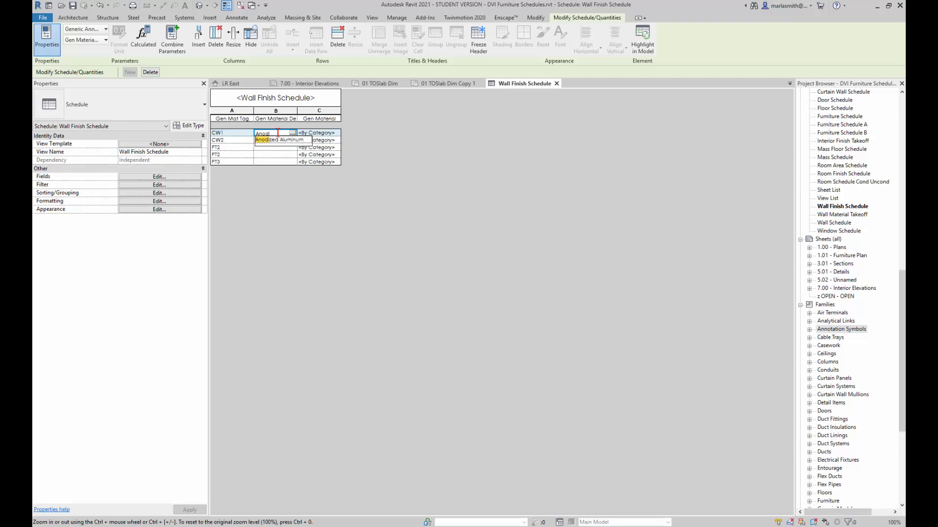
{"action": "type", "text": "i"}
{"action": "left_click", "coordinate": [281, 140]}
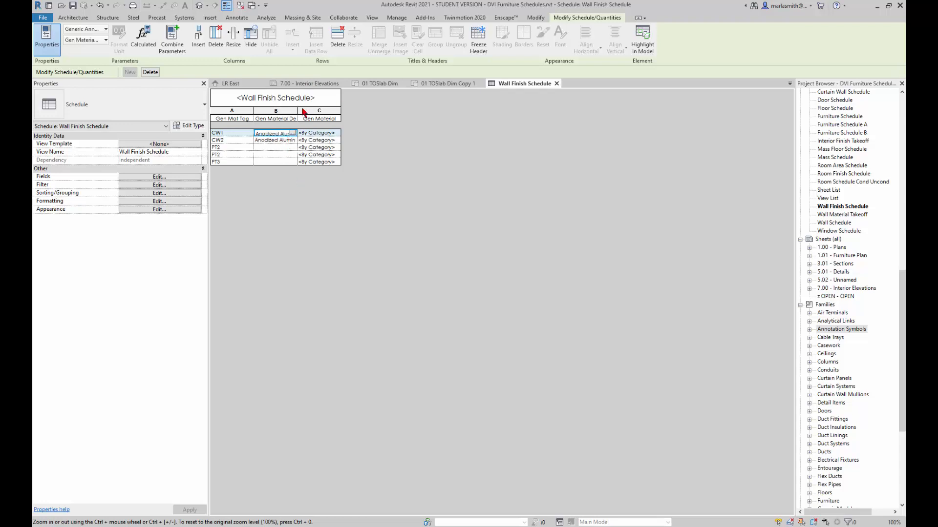
{"action": "left_click_drag", "start_coordinate": [298, 111], "coordinate": [342, 105]}
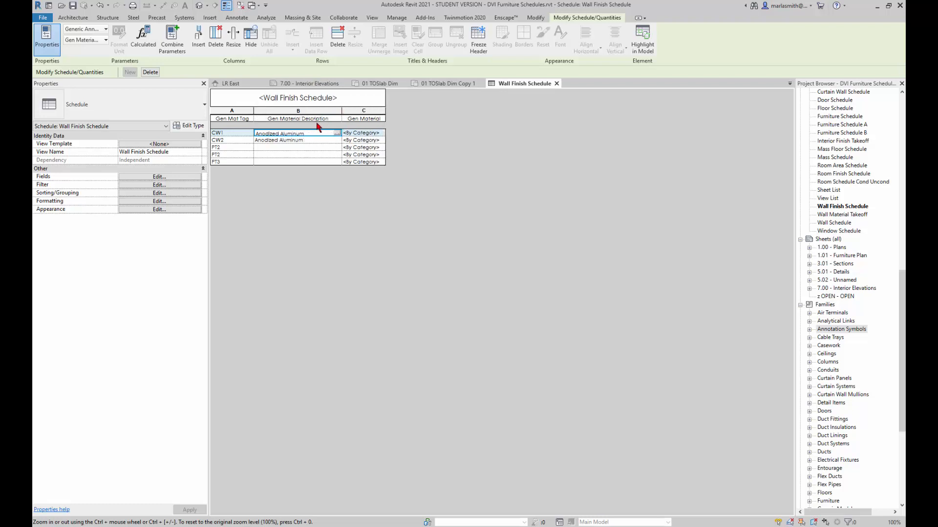
Extend the Gen Material Description of CW1 to read Anodized Aluminum Black.
{"action": "left_click", "coordinate": [309, 133]}
{"action": "left_click", "coordinate": [311, 133]}
{"action": "type", "text": "Black"}
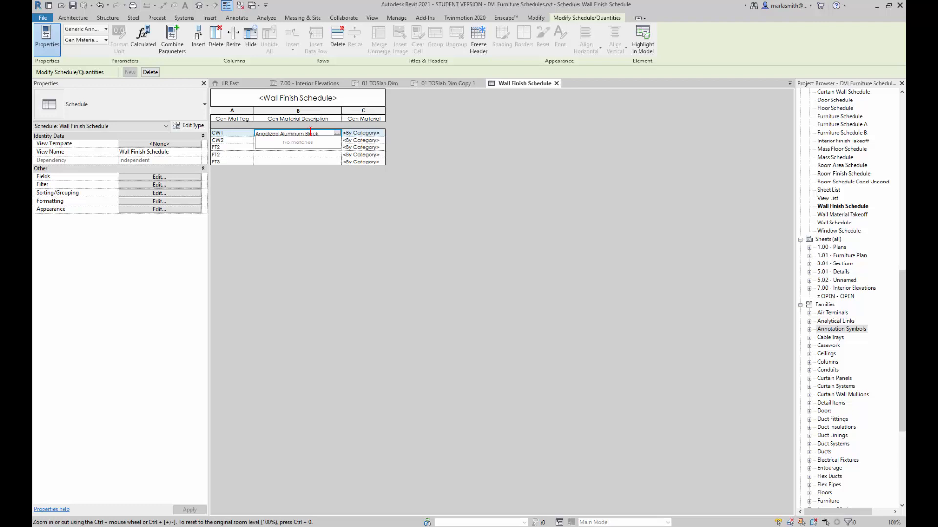
{"action": "left_click", "coordinate": [311, 205]}
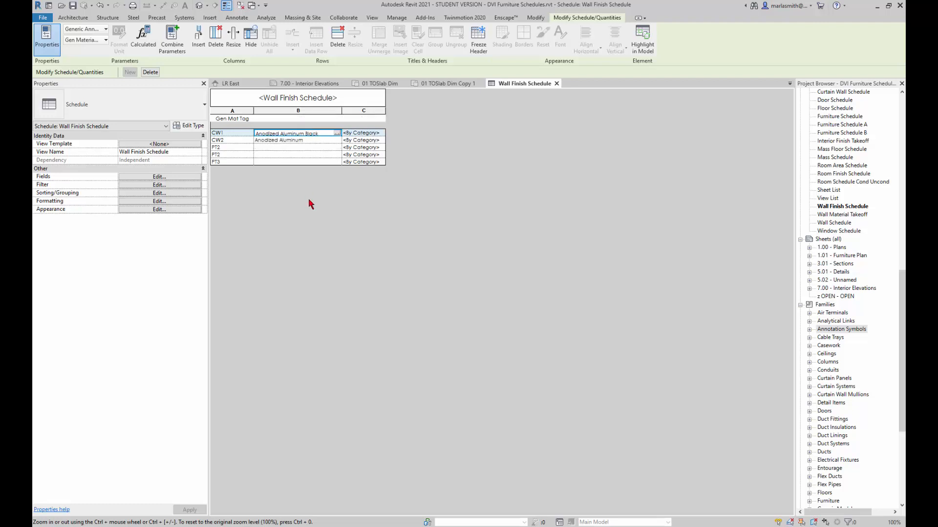
Set the Gen Material Description of the first PT2 row to Colors and of the second PT2 row to Color Red.
{"action": "left_click", "coordinate": [271, 147]}
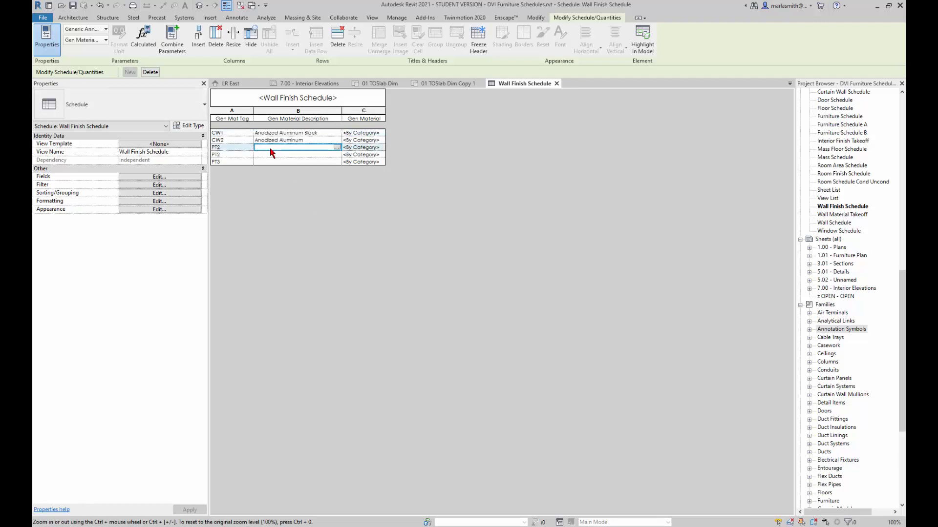
{"action": "type", "text": "Colon"}
{"action": "type", "text": "s"}
{"action": "key", "text": "Return"}
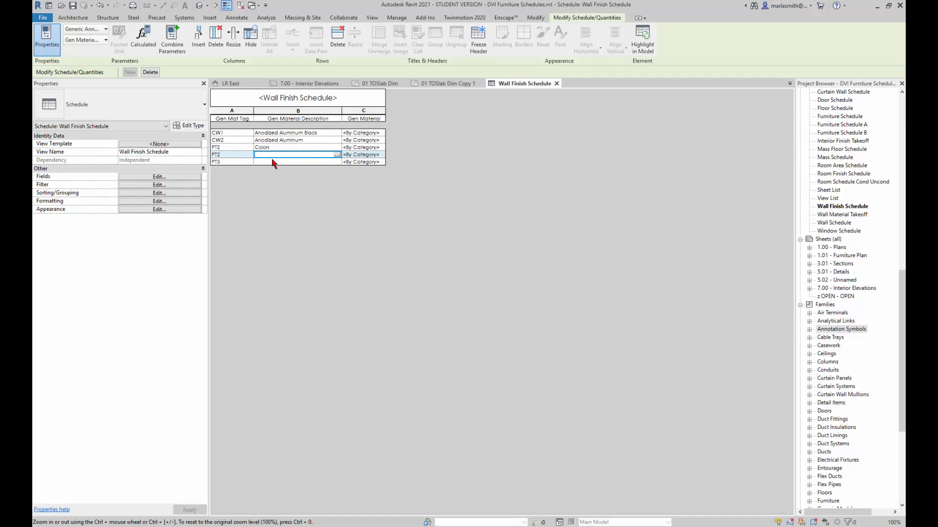
{"action": "type", "text": "Color Red"}
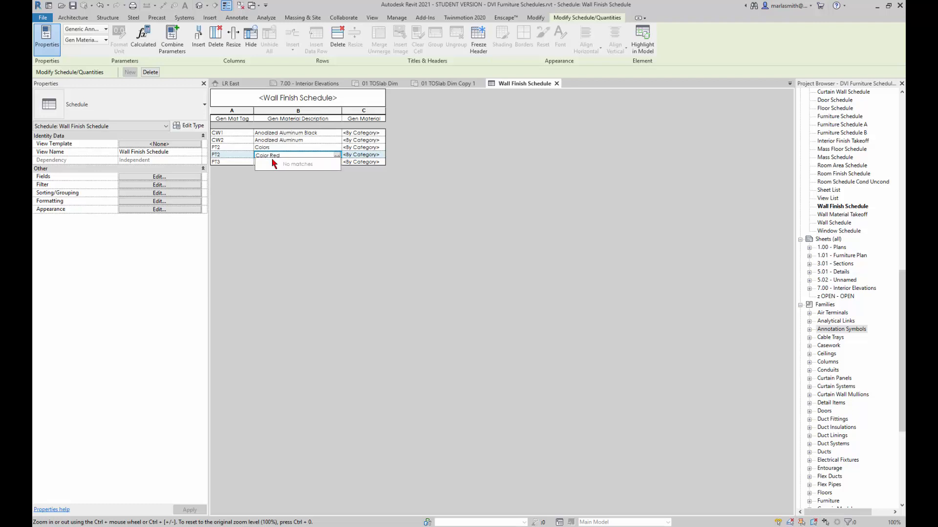
{"action": "left_click", "coordinate": [287, 227]}
Extend the Gen Material Description of the first PT2 row to Colors Blue.
{"action": "left_click", "coordinate": [280, 150]}
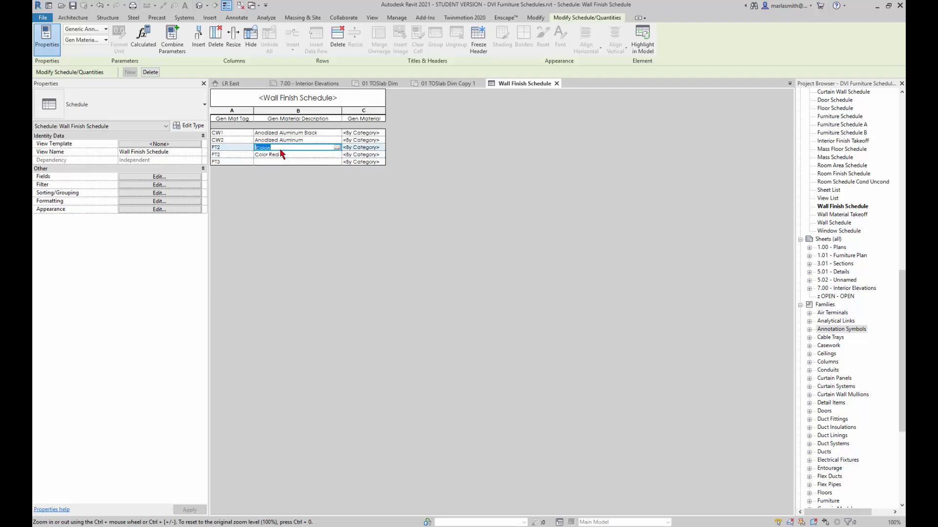
{"action": "left_click", "coordinate": [279, 148]}
{"action": "type", "text": "B"}
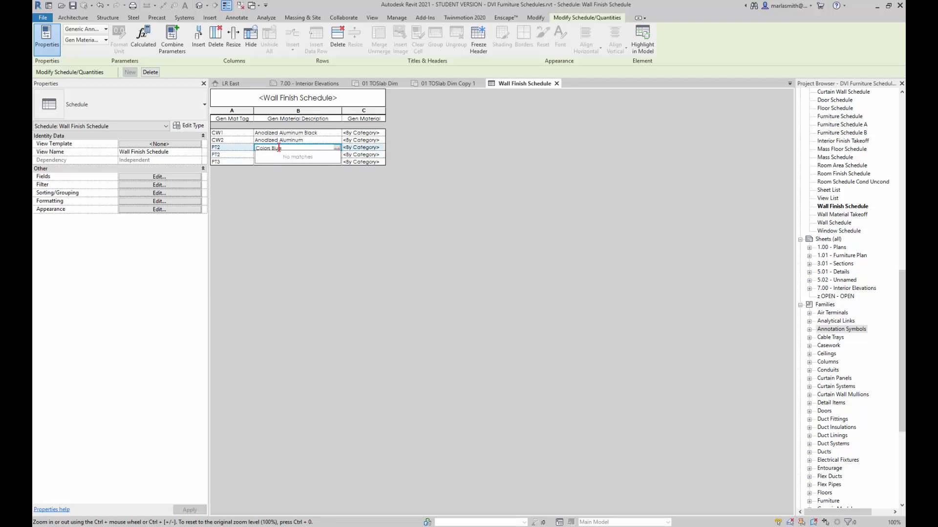
{"action": "type", "text": "lue"}
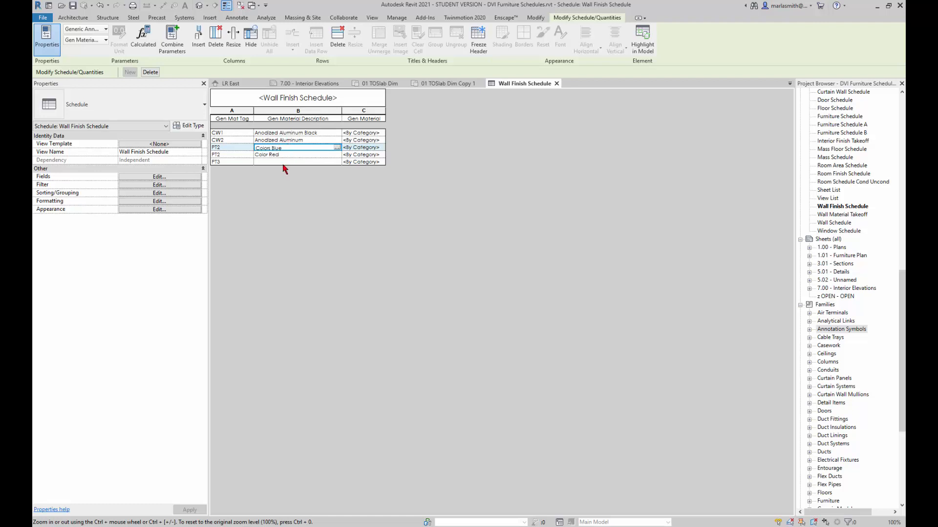
Set the Gen Material Description of PT3 to Color Green.
{"action": "left_click", "coordinate": [284, 163]}
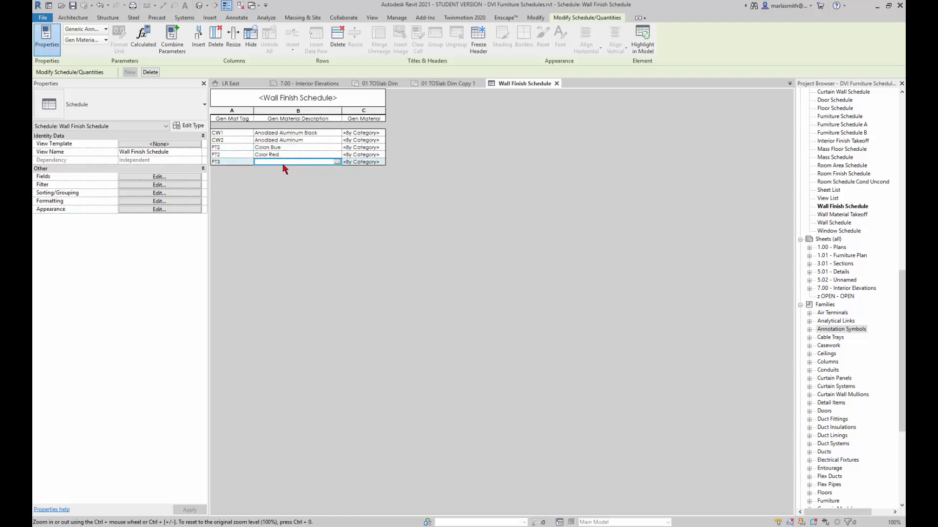
{"action": "type", "text": "Color"}
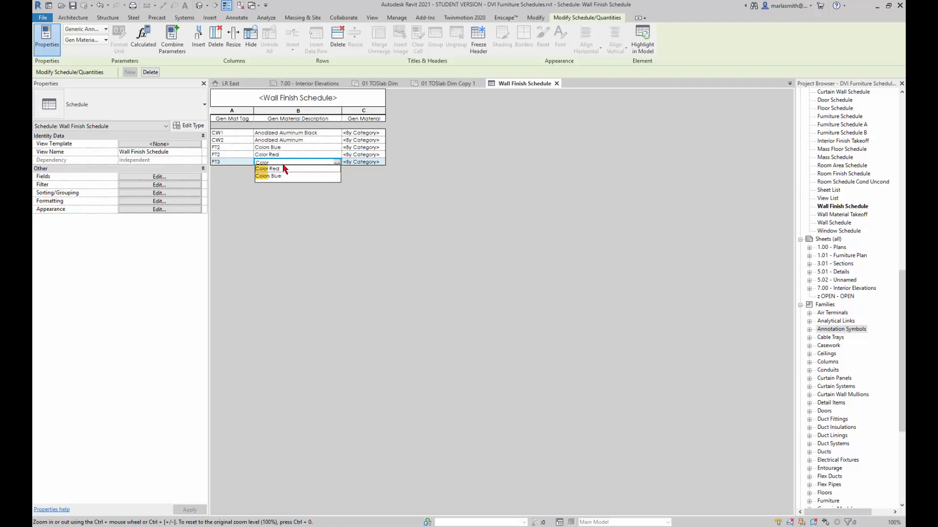
{"action": "double_click", "coordinate": [281, 162]}
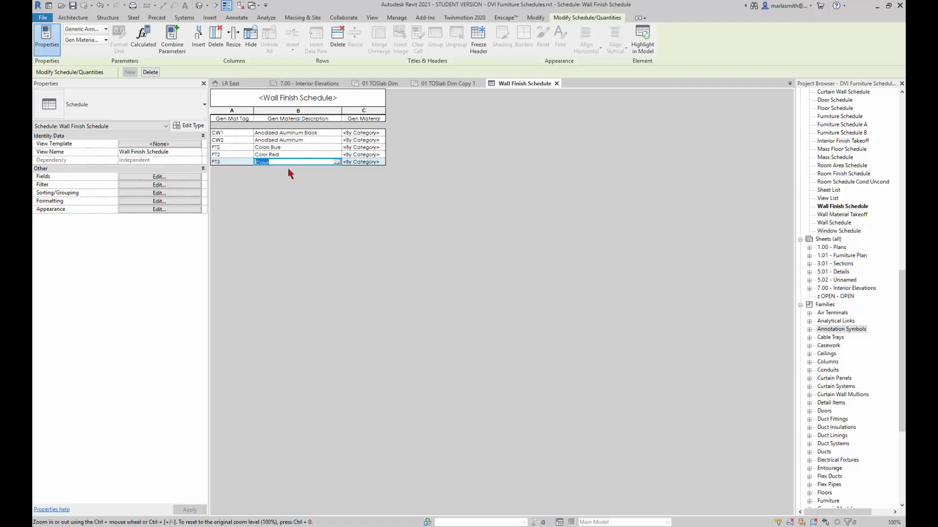
{"action": "left_click", "coordinate": [296, 161]}
{"action": "type", "text": "Green"}
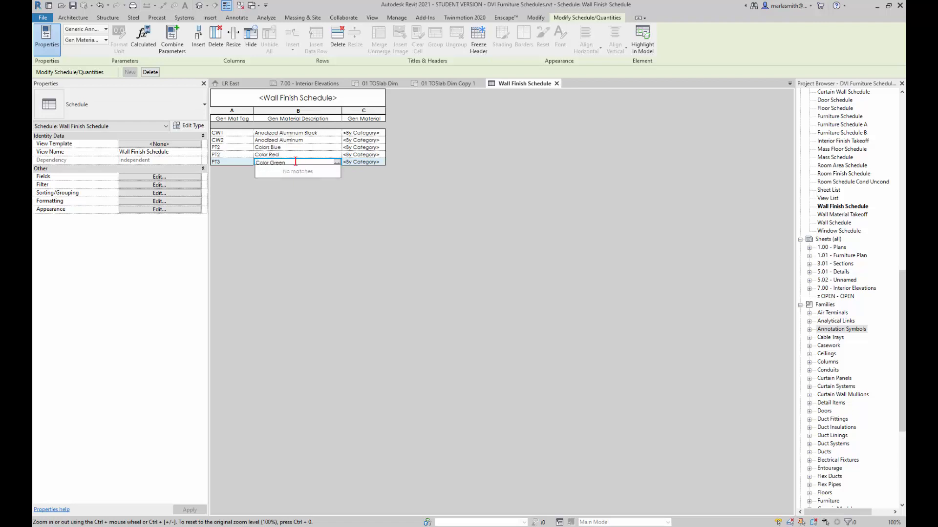
Change the Gen Material Description of the first PT2 row to Colors Red.
{"action": "left_click", "coordinate": [291, 147]}
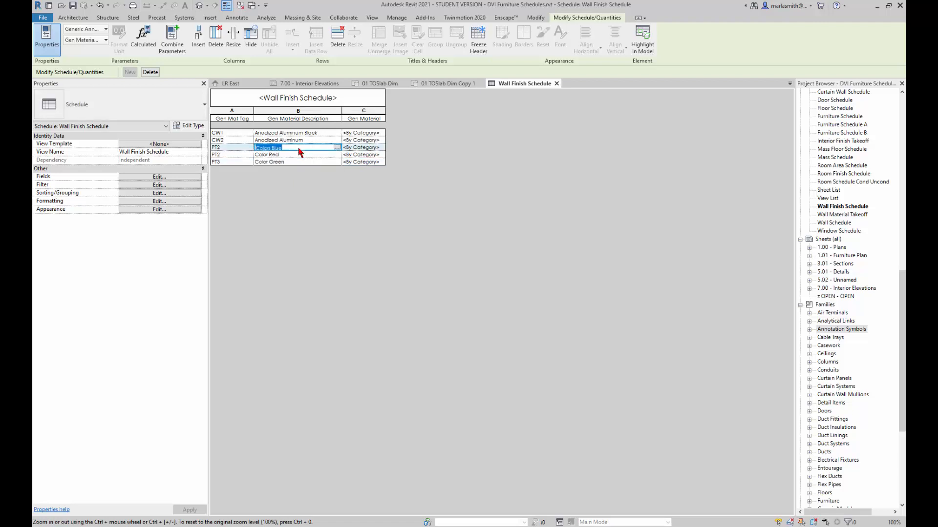
{"action": "left_click", "coordinate": [290, 148]}
{"action": "key", "text": "BackSpace"}
{"action": "type", "text": "Red"}
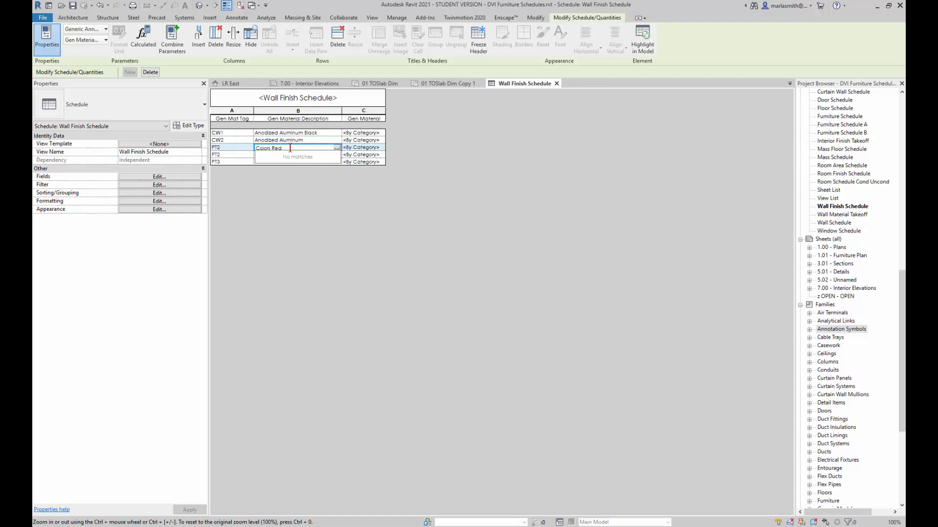
{"action": "left_click", "coordinate": [303, 225]}
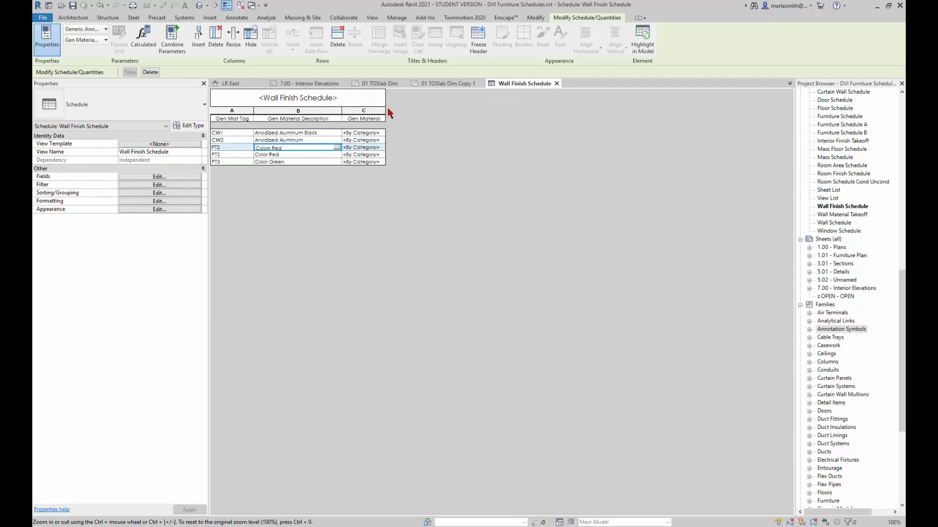
Widen the Gen Material column and assign the material Aluminum, Anodized Silver to CW1.
{"action": "left_click_drag", "start_coordinate": [386, 118], "coordinate": [419, 108]}
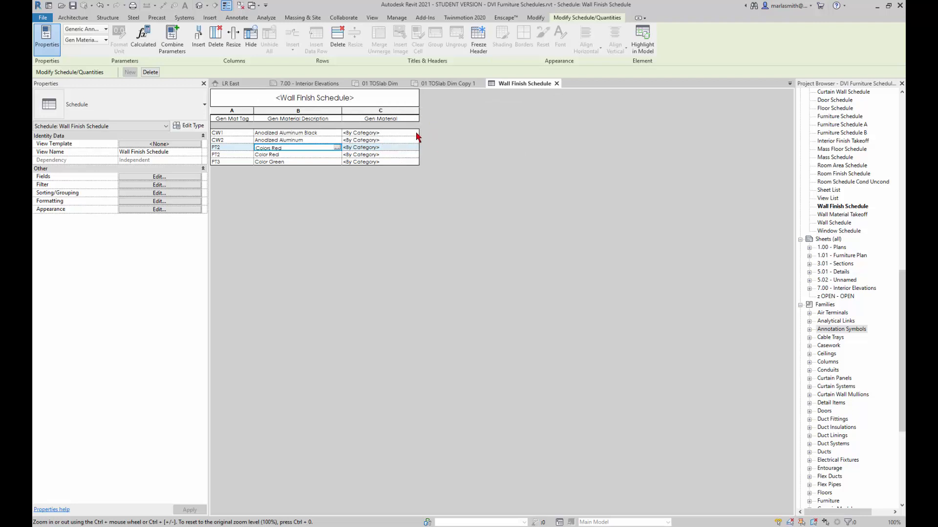
{"action": "left_click", "coordinate": [412, 132]}
{"action": "left_click", "coordinate": [415, 133]}
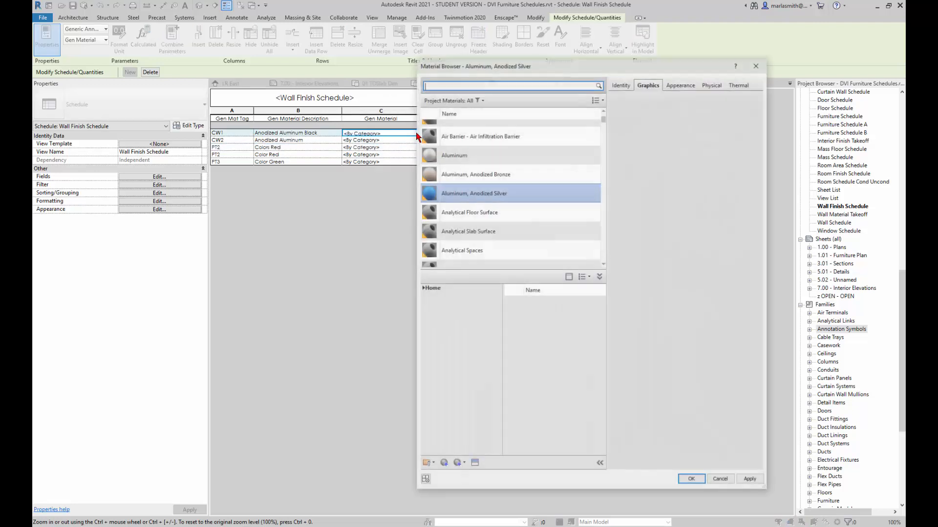
{"action": "scroll", "coordinate": [458, 229], "scroll_direction": "down", "scroll_amount": 1}
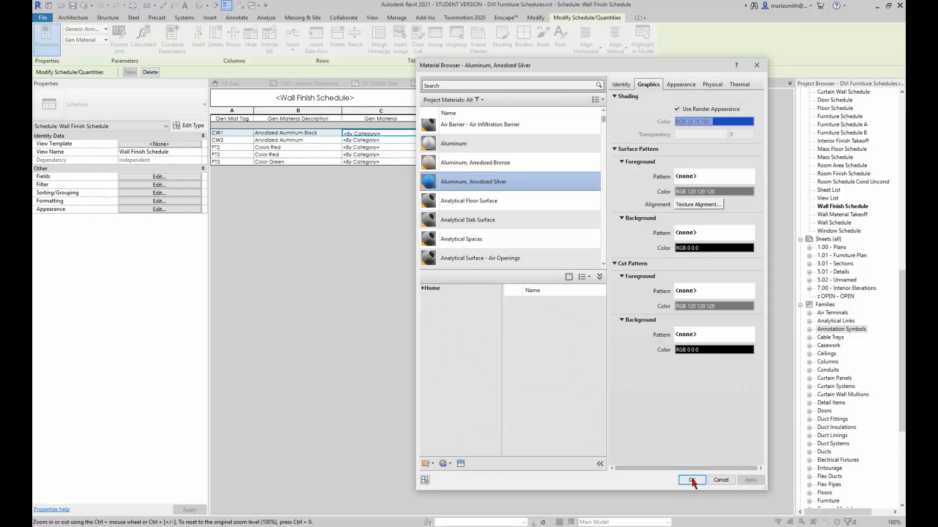
{"action": "left_click", "coordinate": [691, 480]}
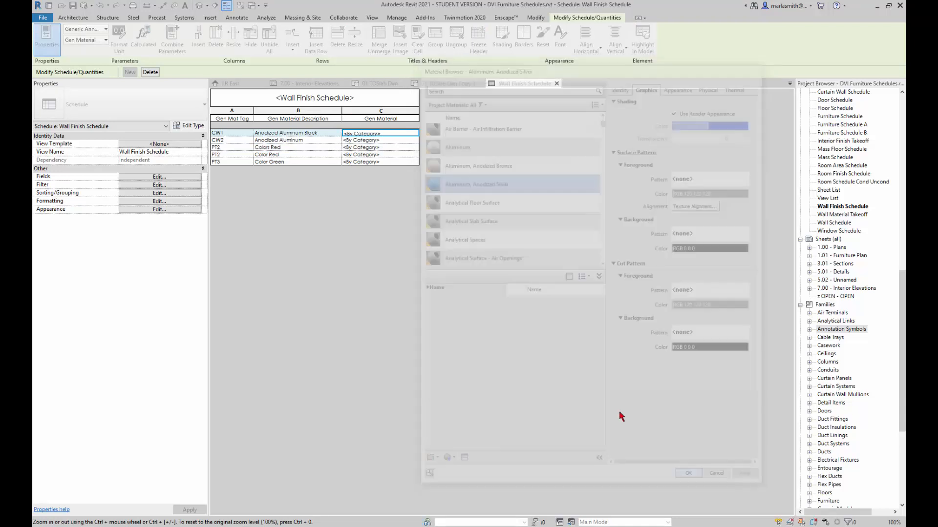
Search the materials for "alumin", add Aluminum, Anodized Red from the library to the project, and assign it to CW2.
{"action": "left_click", "coordinate": [390, 141]}
{"action": "left_click", "coordinate": [415, 140]}
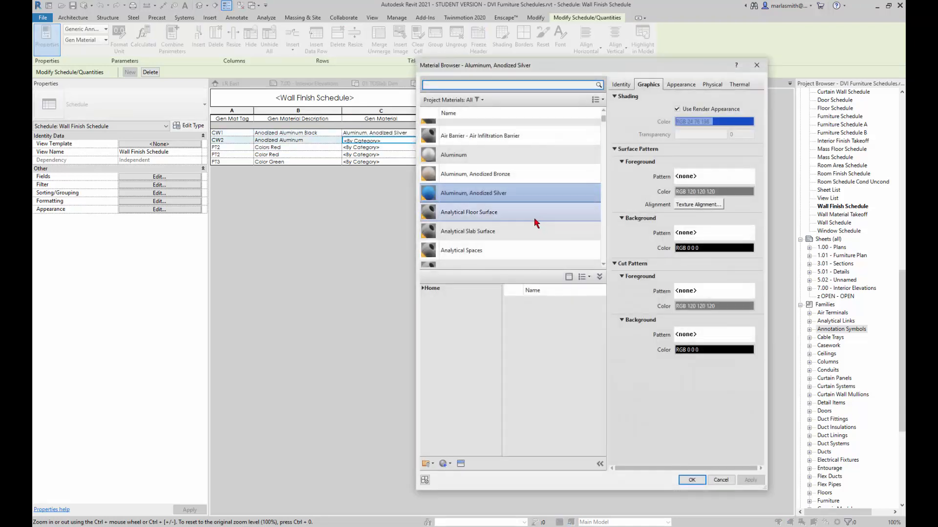
{"action": "scroll", "coordinate": [508, 225], "scroll_direction": "down", "scroll_amount": 6}
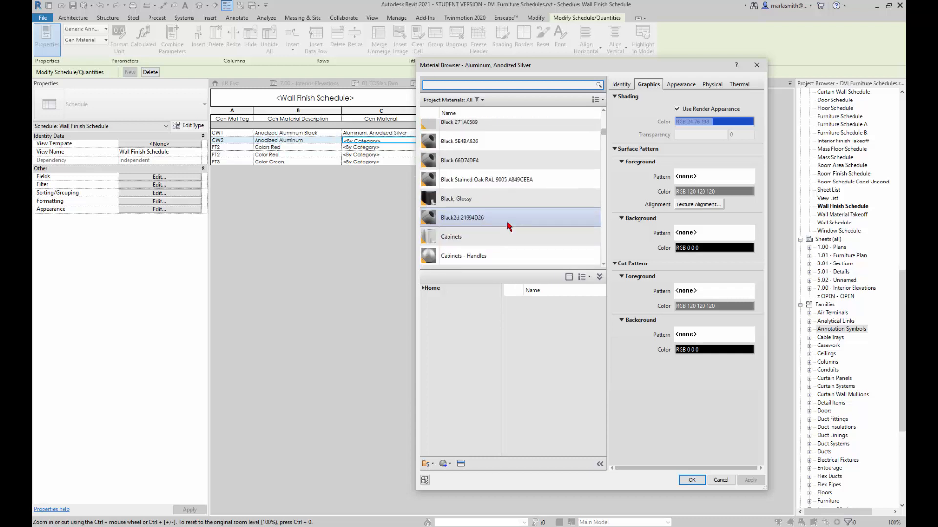
{"action": "scroll", "coordinate": [508, 224], "scroll_direction": "up", "scroll_amount": 5}
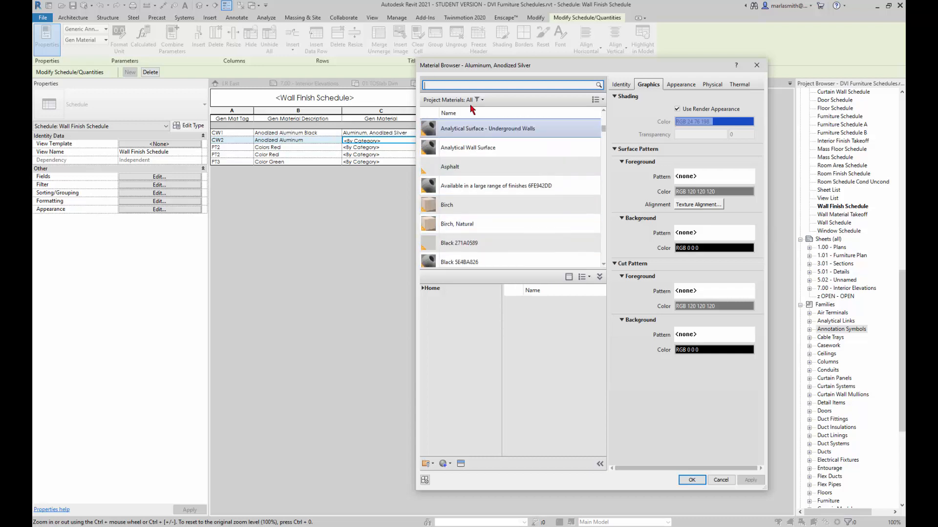
{"action": "type", "text": "alumin"}
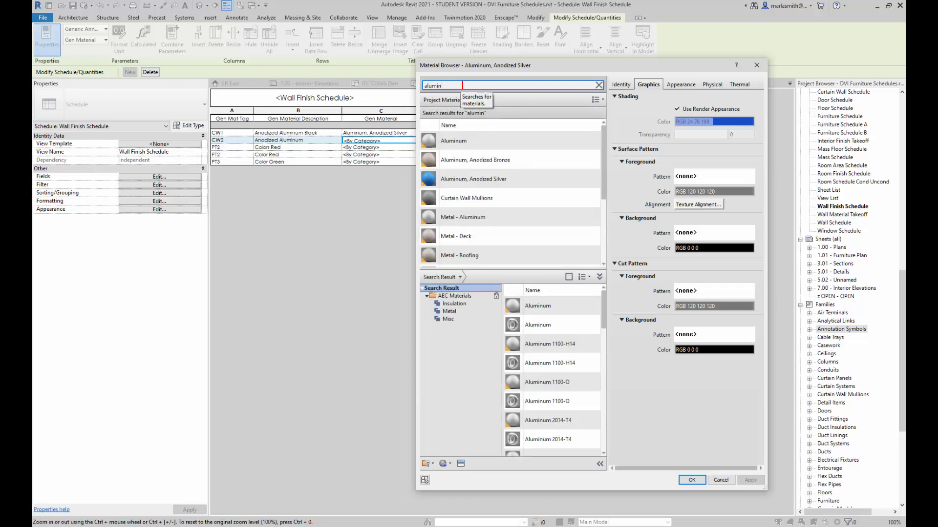
{"action": "scroll", "coordinate": [503, 244], "scroll_direction": "down", "scroll_amount": 1}
{"action": "scroll", "coordinate": [554, 327], "scroll_direction": "down", "scroll_amount": 5}
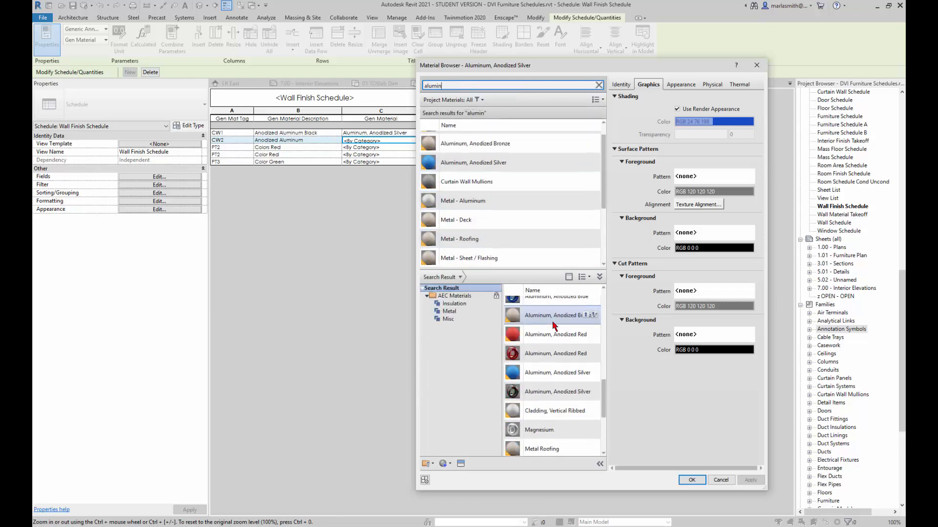
{"action": "scroll", "coordinate": [555, 327], "scroll_direction": "down", "scroll_amount": 2}
{"action": "scroll", "coordinate": [554, 326], "scroll_direction": "up", "scroll_amount": 2}
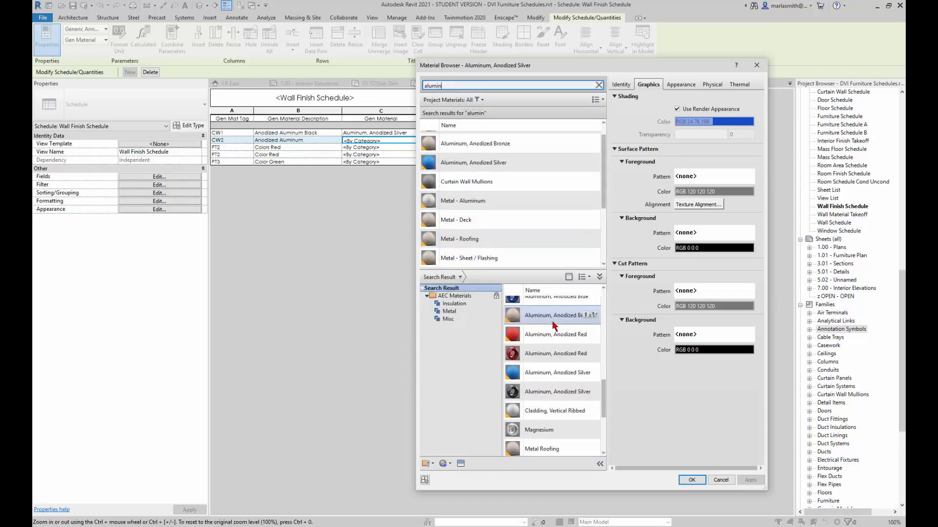
{"action": "left_click", "coordinate": [586, 335]}
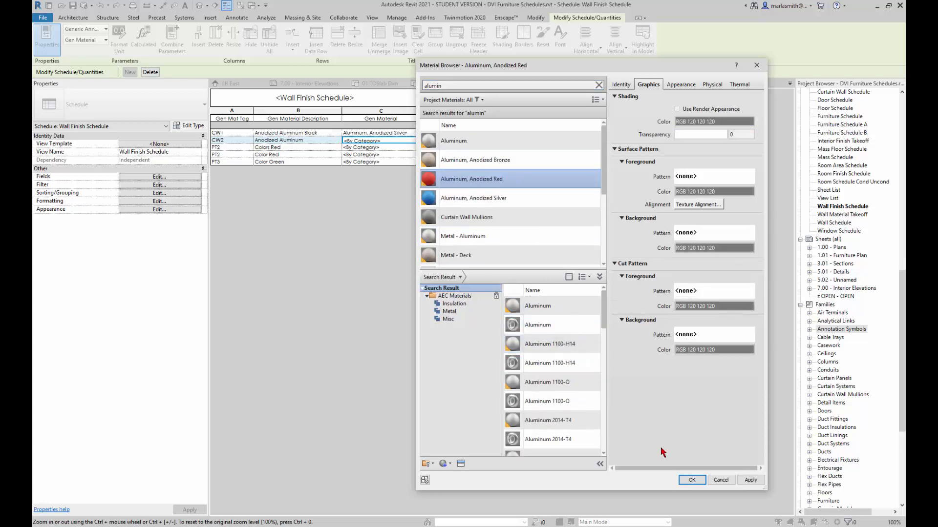
{"action": "left_click", "coordinate": [691, 480]}
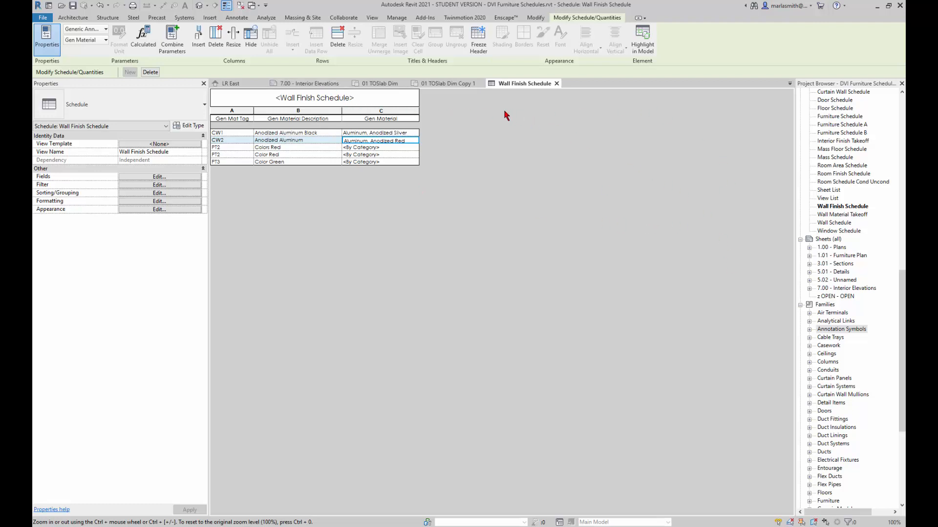
Switch to the 7.00 - Interior Elevations sheet and clear the selection of the CW2 tag.
{"action": "left_click", "coordinate": [309, 84]}
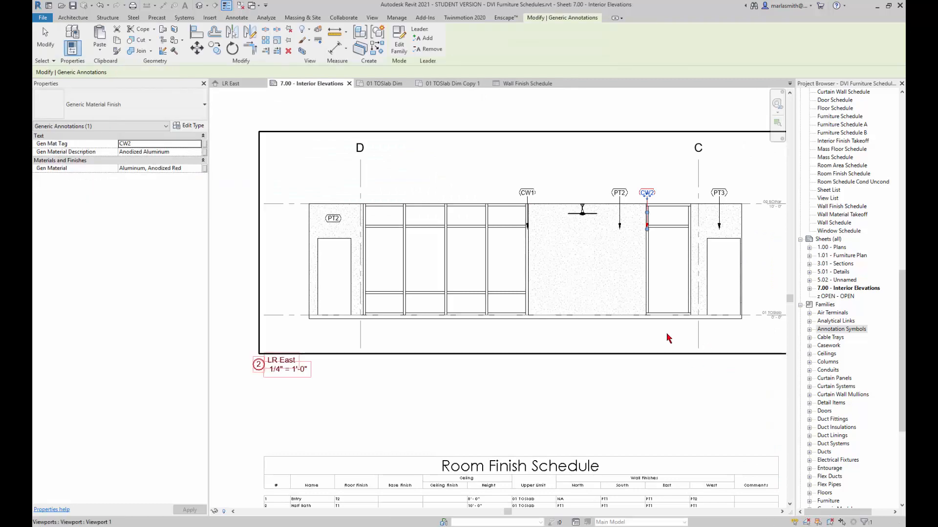
{"action": "scroll", "coordinate": [485, 193], "scroll_direction": "down", "scroll_amount": 2}
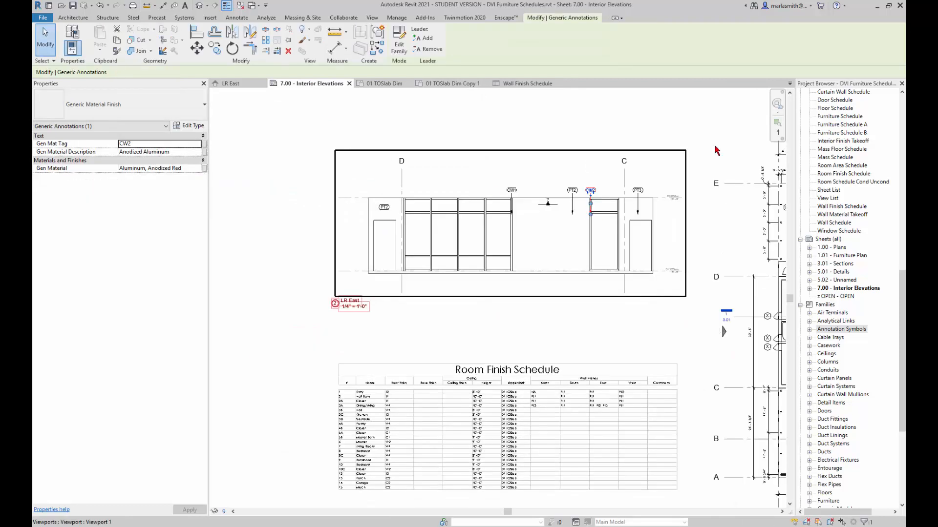
{"action": "left_click", "coordinate": [581, 138]}
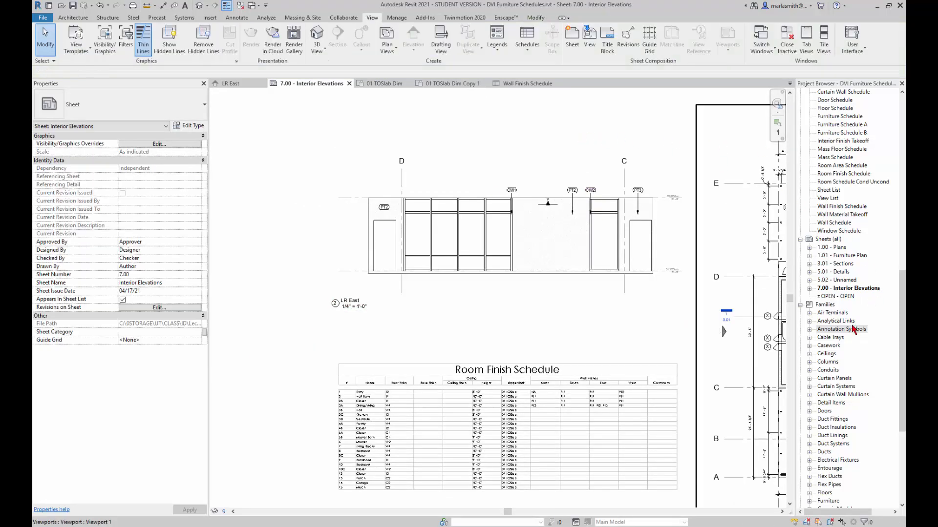
Place the Wall Finish Schedule on the sheet just above the LR East elevation.
{"action": "scroll", "coordinate": [837, 275], "scroll_direction": "up", "scroll_amount": 2}
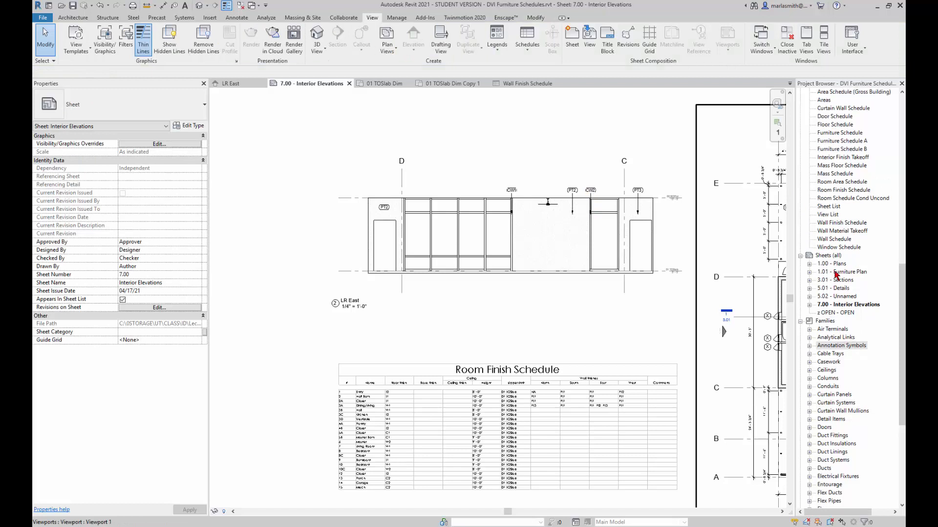
{"action": "scroll", "coordinate": [837, 276], "scroll_direction": "up", "scroll_amount": 1}
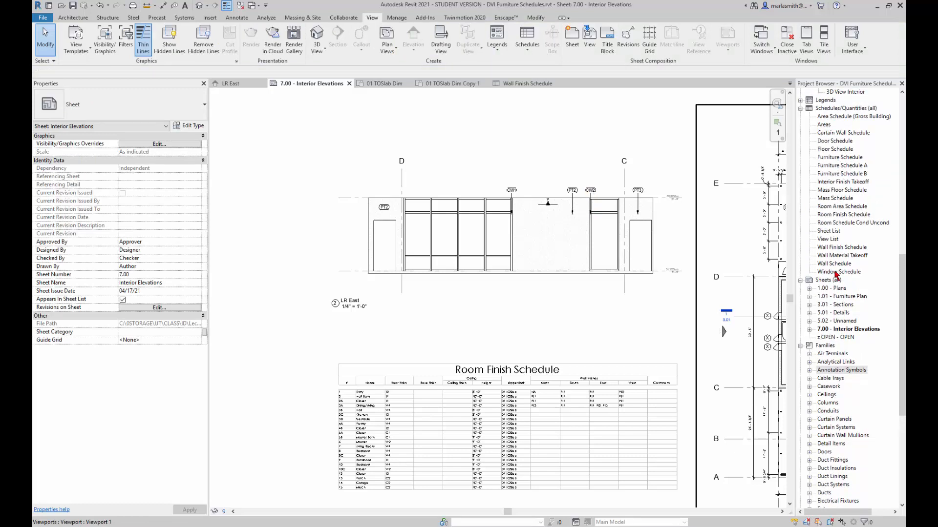
{"action": "left_click", "coordinate": [833, 256]}
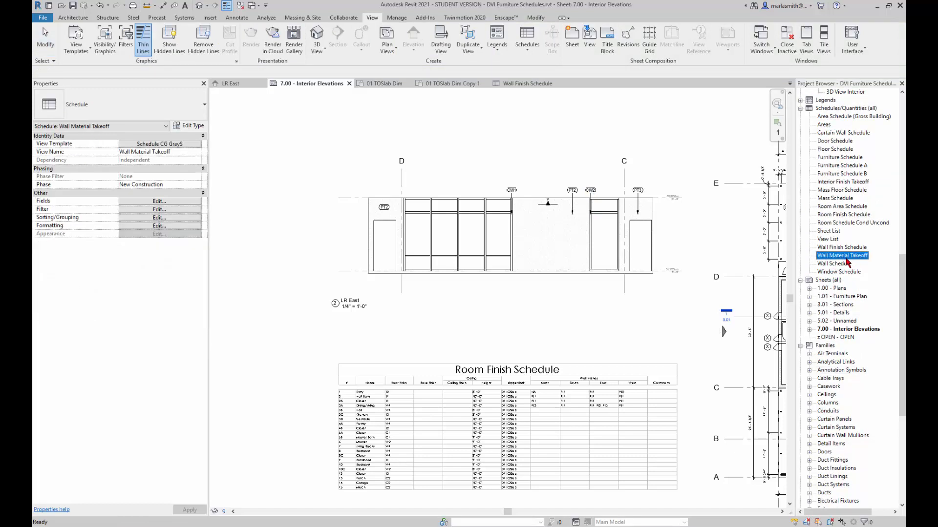
{"action": "left_click", "coordinate": [843, 248]}
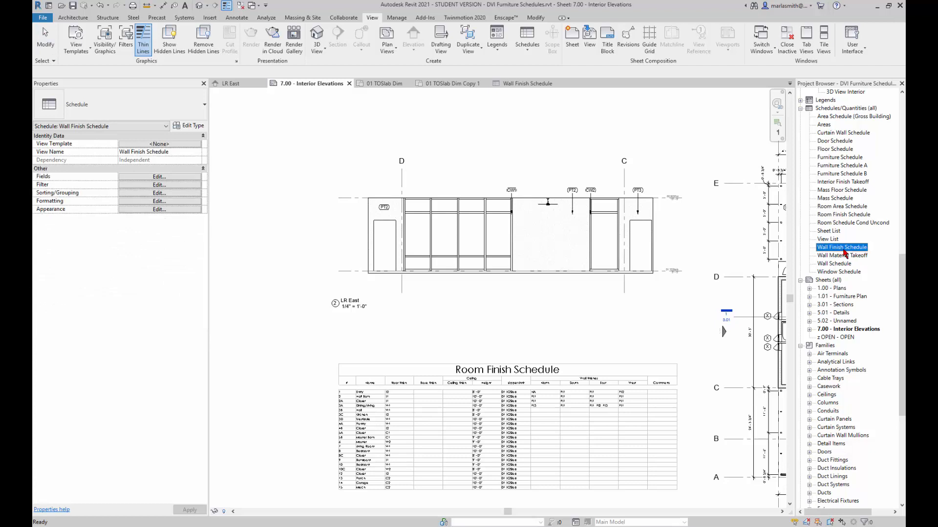
{"action": "left_click_drag", "start_coordinate": [848, 254], "coordinate": [517, 130]}
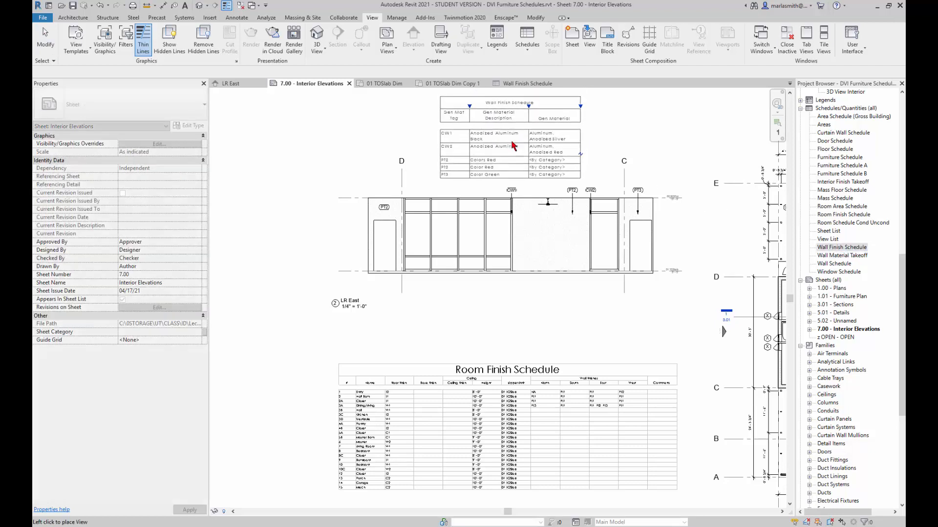
{"action": "middle_click_drag", "start_coordinate": [435, 183], "coordinate": [557, 196]}
{"action": "scroll", "coordinate": [554, 196], "scroll_direction": "up", "scroll_amount": 1}
{"action": "middle_click_drag", "start_coordinate": [566, 159], "coordinate": [430, 233]}
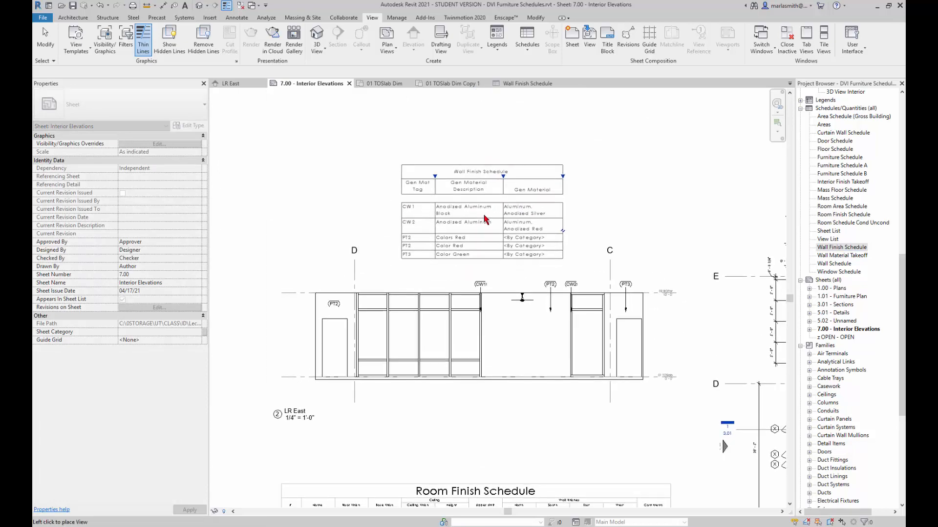
{"action": "left_click", "coordinate": [483, 207]}
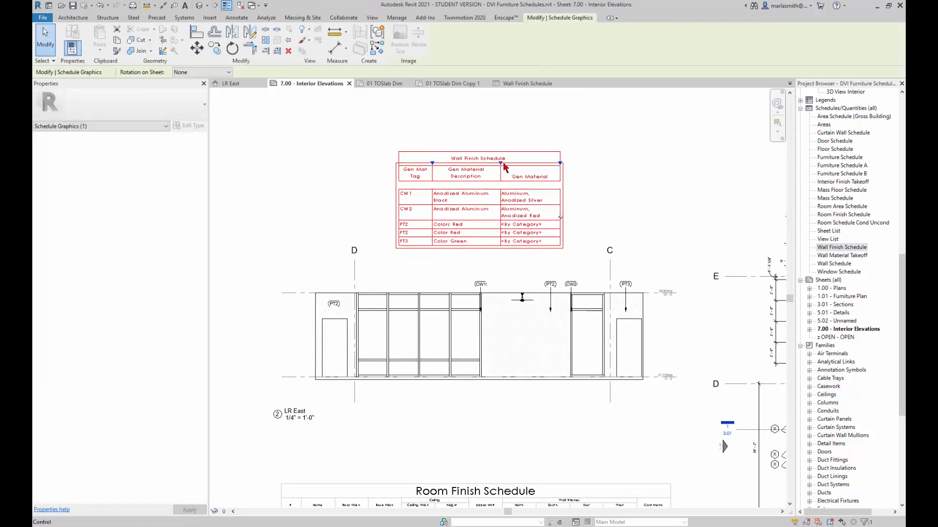
Widen the placed schedule's Gen Material Description and Gen Material columns so each entry fits on one line.
{"action": "left_click_drag", "start_coordinate": [505, 165], "coordinate": [531, 163]}
{"action": "left_click_drag", "start_coordinate": [590, 164], "coordinate": [641, 164]}
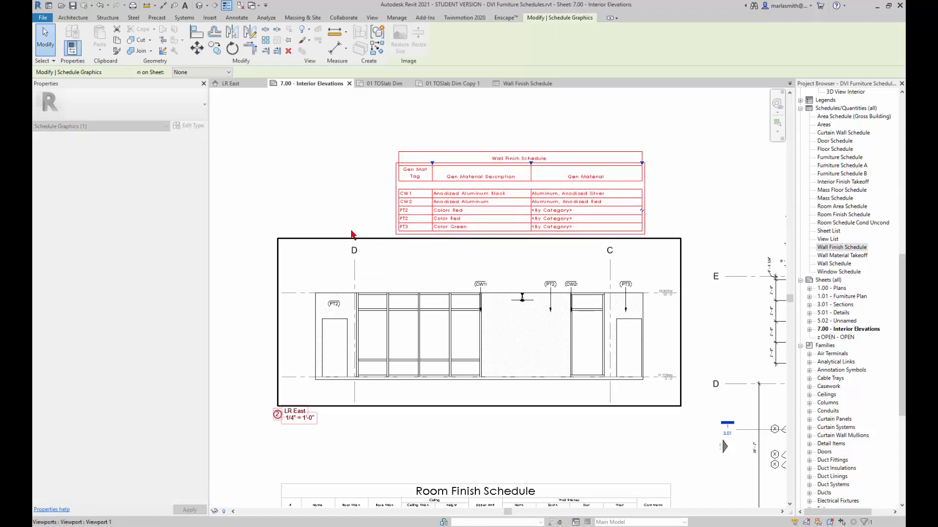
{"action": "left_click", "coordinate": [362, 219]}
{"action": "scroll", "coordinate": [502, 326], "scroll_direction": "up", "scroll_amount": 2}
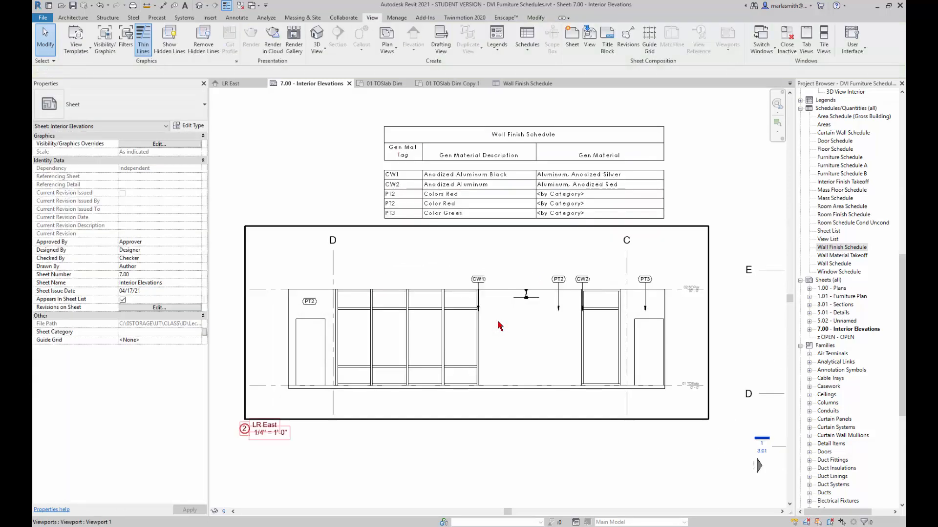
Activate the LR East view on the sheet and change the finish tag above the door left of grid D to PT1.
{"action": "double_click", "coordinate": [550, 253]}
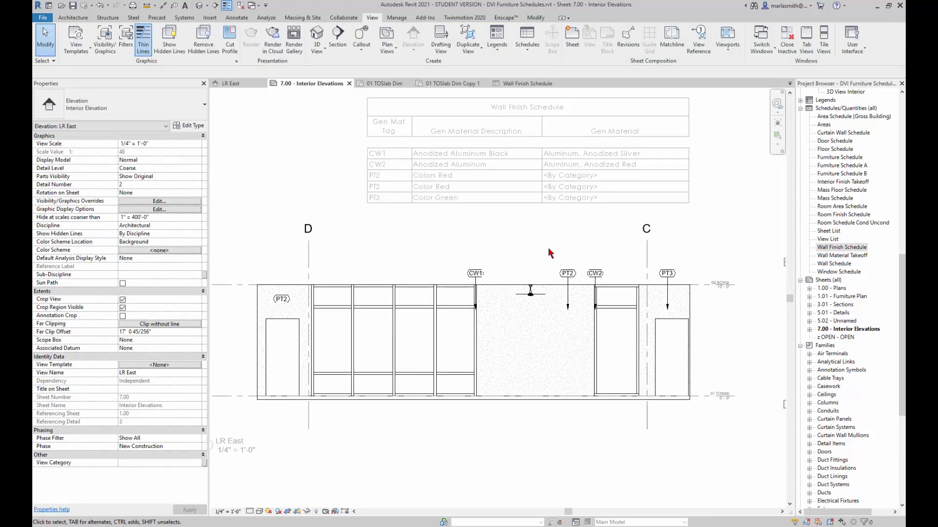
{"action": "scroll", "coordinate": [544, 274], "scroll_direction": "up", "scroll_amount": 1}
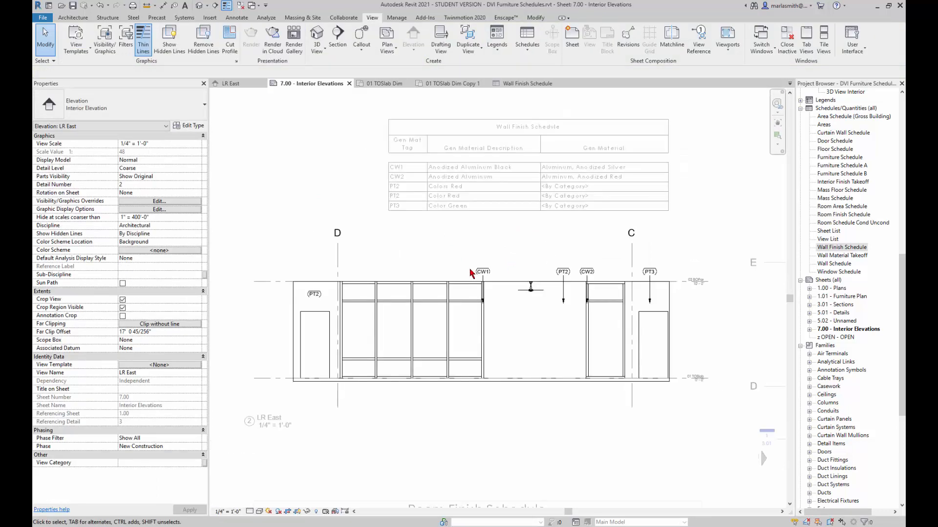
{"action": "scroll", "coordinate": [309, 293], "scroll_direction": "up", "scroll_amount": 1}
{"action": "left_click", "coordinate": [315, 296]}
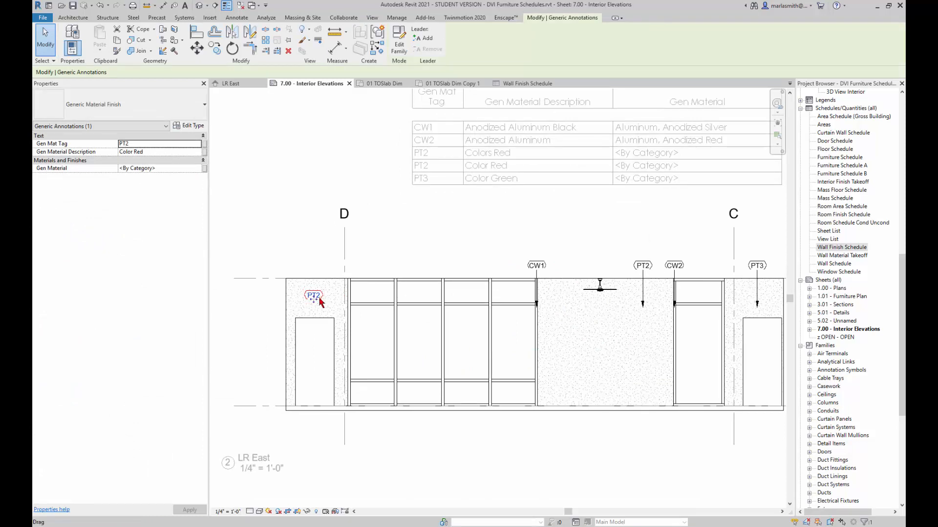
{"action": "scroll", "coordinate": [319, 297], "scroll_direction": "up", "scroll_amount": 2}
{"action": "left_click", "coordinate": [317, 296]}
{"action": "left_click", "coordinate": [317, 296]}
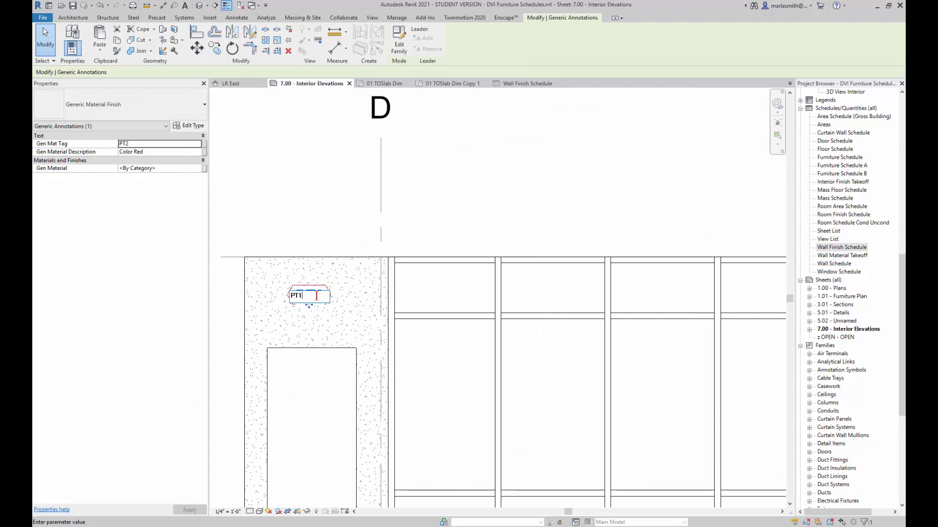
{"action": "type", "text": "1"}
{"action": "scroll", "coordinate": [337, 268], "scroll_direction": "down", "scroll_amount": 3}
{"action": "scroll", "coordinate": [338, 270], "scroll_direction": "down", "scroll_amount": 2}
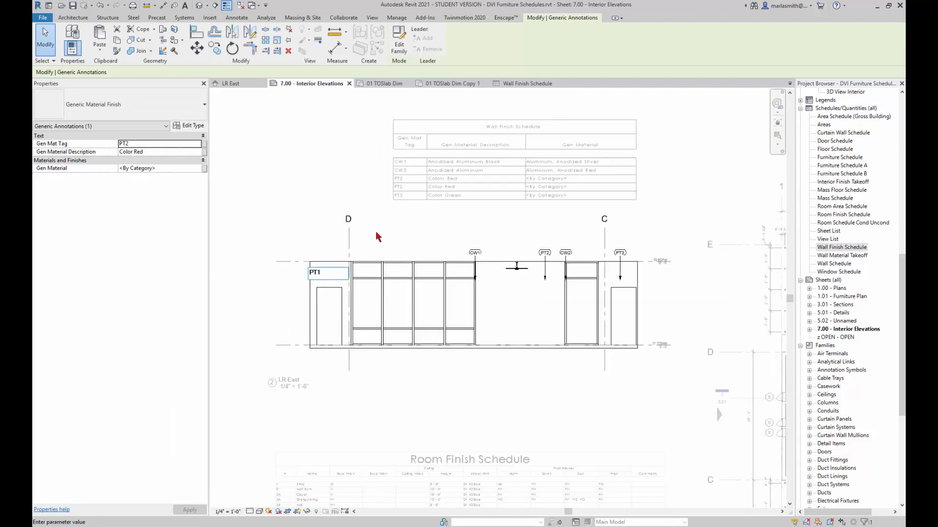
{"action": "left_click", "coordinate": [386, 230]}
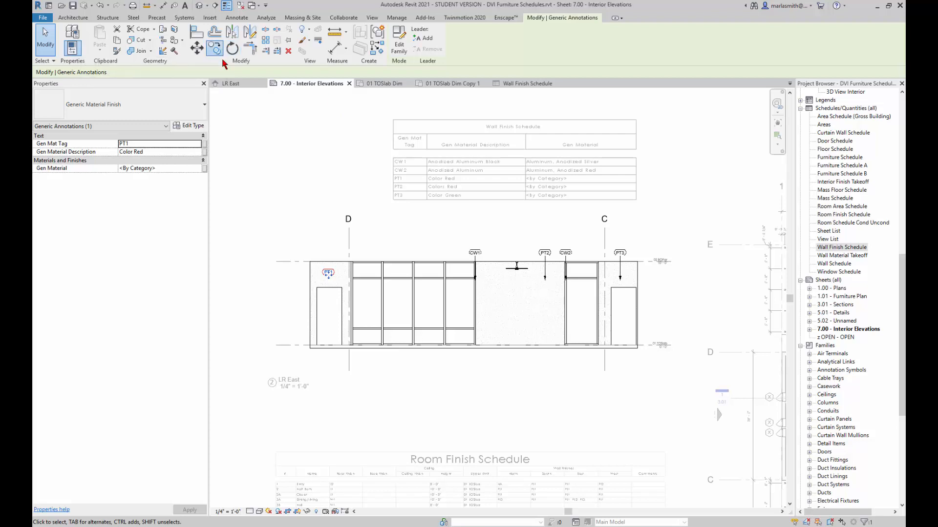
Copy the PT1 tag horizontally onto the second upper panel of the curtain wall beside grid D.
{"action": "left_click", "coordinate": [214, 48]}
{"action": "left_click", "coordinate": [329, 224]}
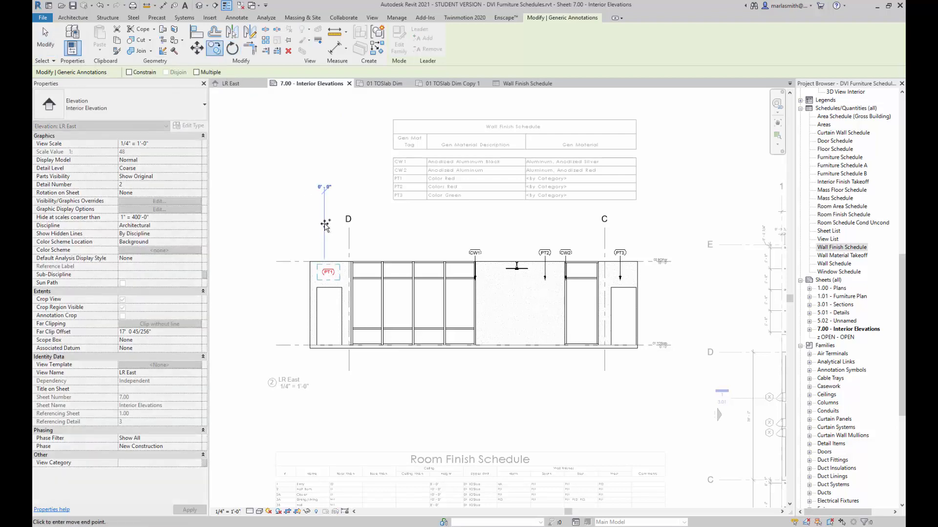
{"action": "left_click", "coordinate": [396, 228]}
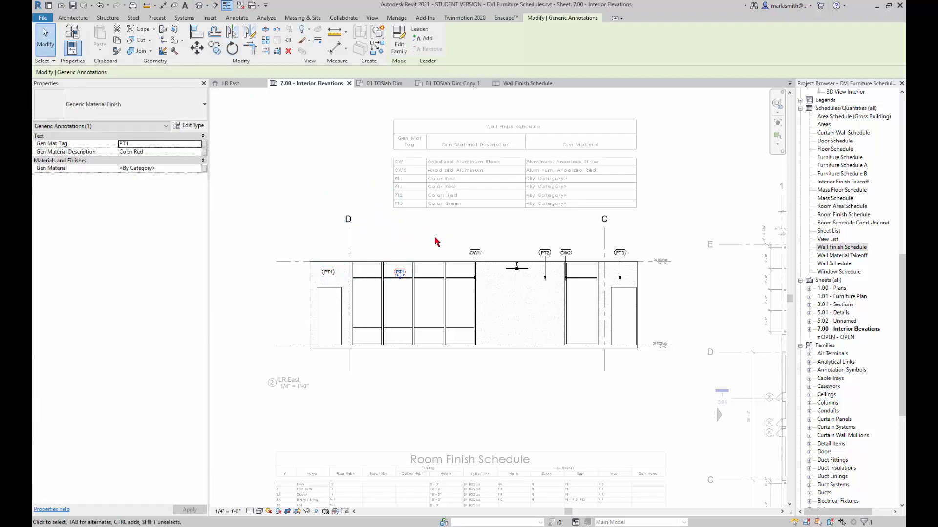
{"action": "left_click", "coordinate": [434, 238]}
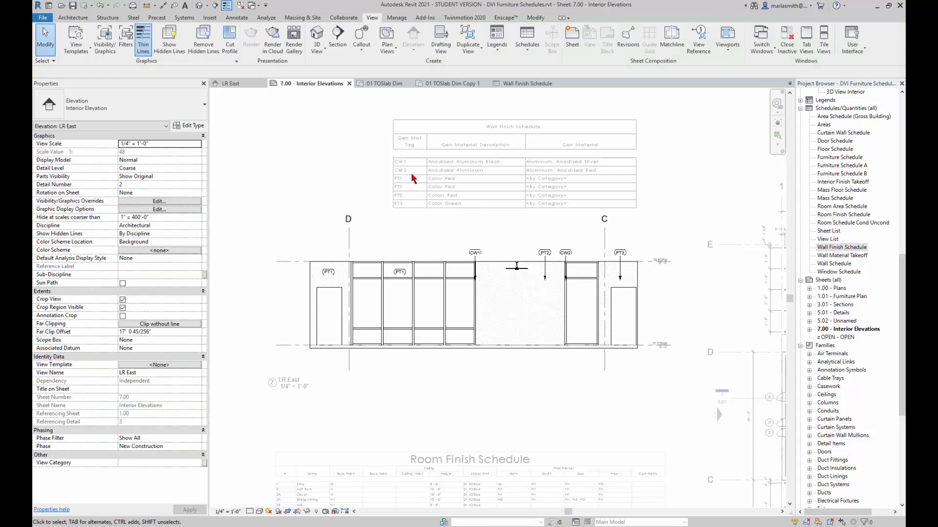
Change the copied tag on the curtain wall to PT4 and deactivate the LR East view.
{"action": "scroll", "coordinate": [400, 273], "scroll_direction": "up", "scroll_amount": 5}
{"action": "left_click", "coordinate": [406, 280]}
{"action": "left_click", "coordinate": [405, 280]}
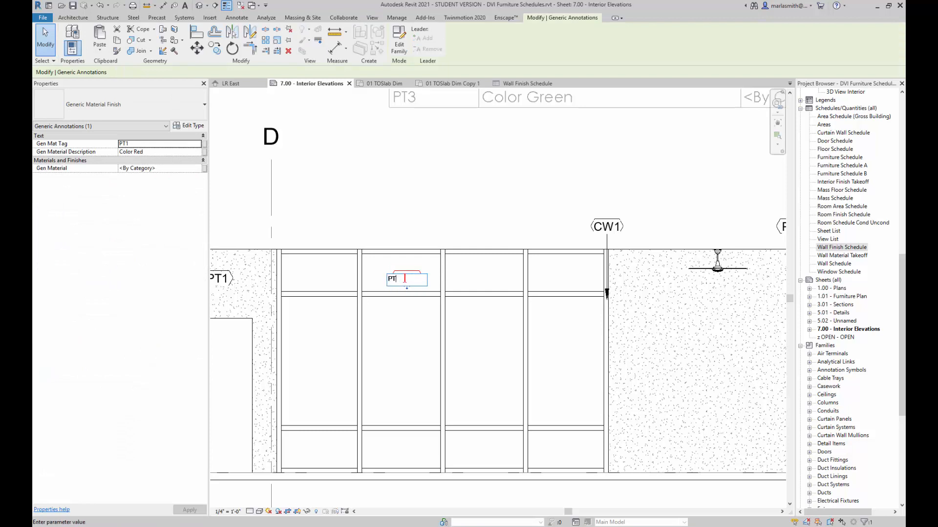
{"action": "left_click", "coordinate": [430, 201]}
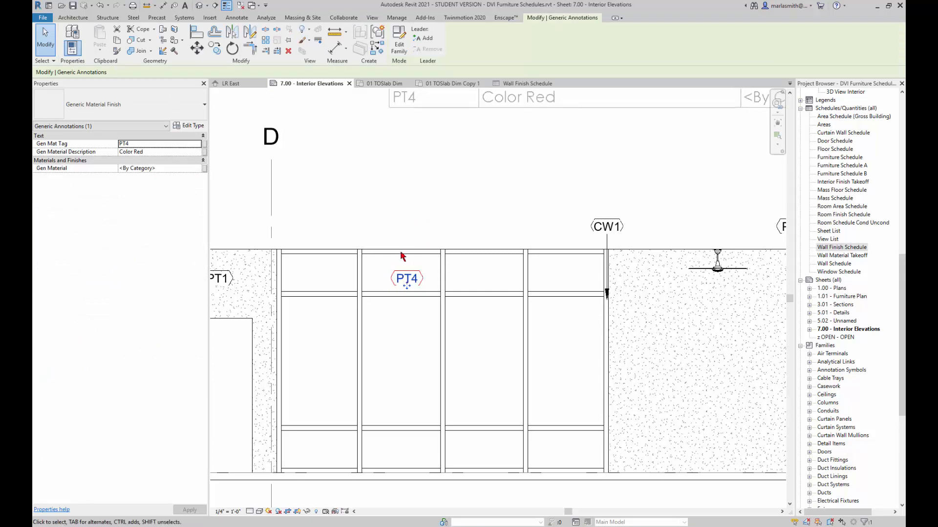
{"action": "scroll", "coordinate": [404, 254], "scroll_direction": "down", "scroll_amount": 4}
{"action": "scroll", "coordinate": [430, 139], "scroll_direction": "down", "scroll_amount": 3}
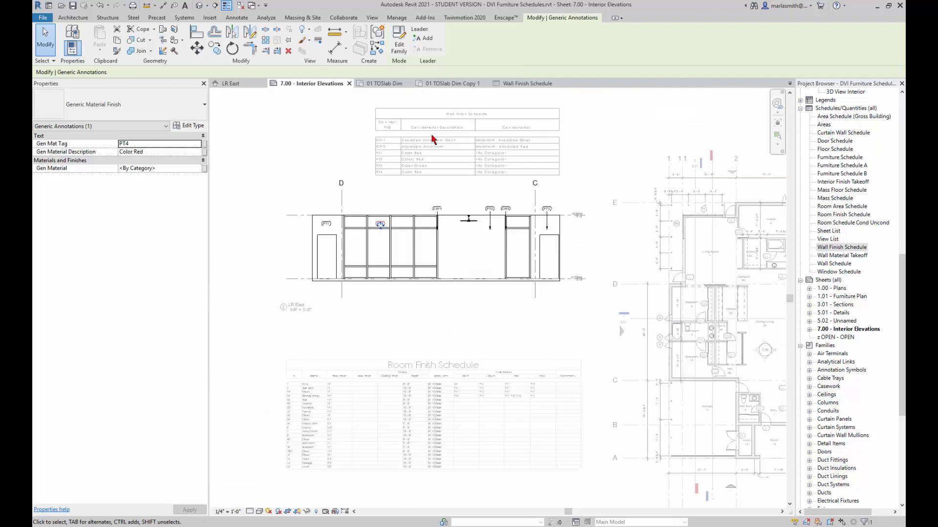
{"action": "left_click", "coordinate": [413, 145]}
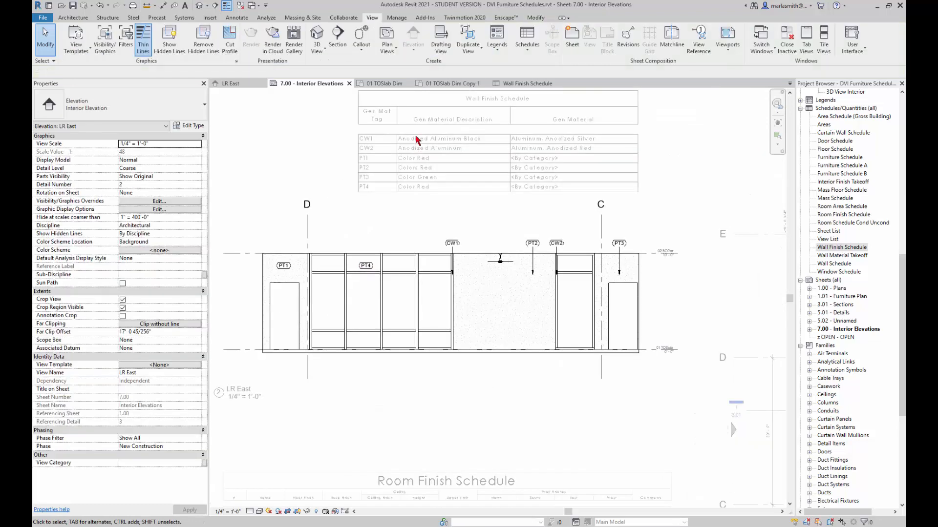
{"action": "double_click", "coordinate": [319, 171]}
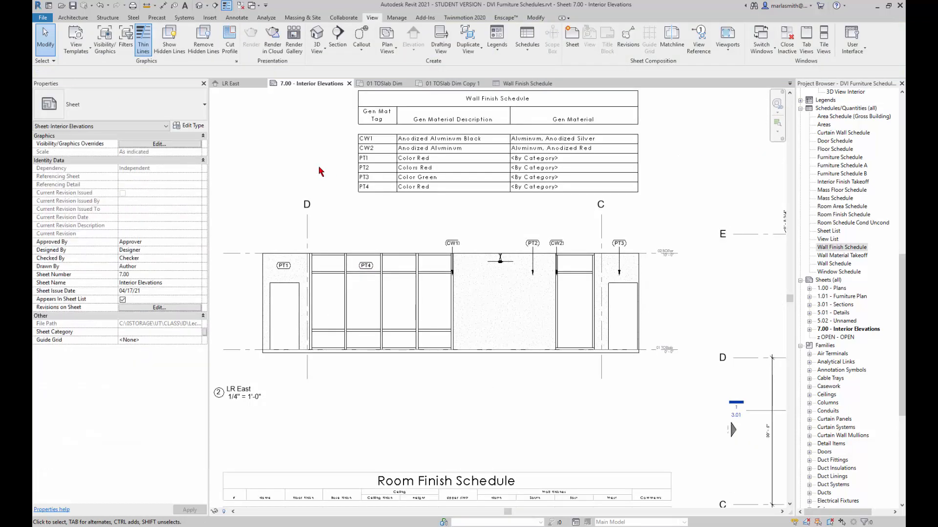
Open the Wall Finish Schedule from the sheet and review its sorting and grouping settings, including the Itemize every instance option.
{"action": "double_click", "coordinate": [403, 120]}
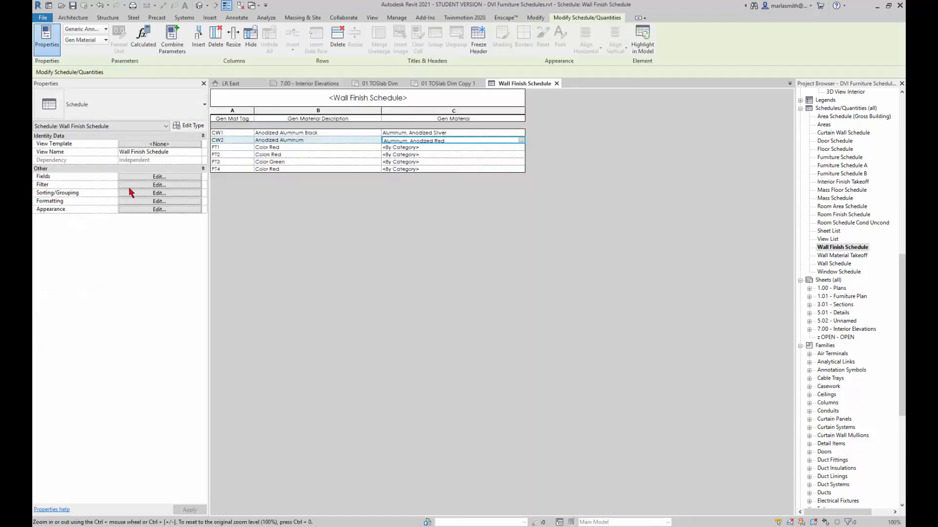
{"action": "left_click", "coordinate": [145, 194]}
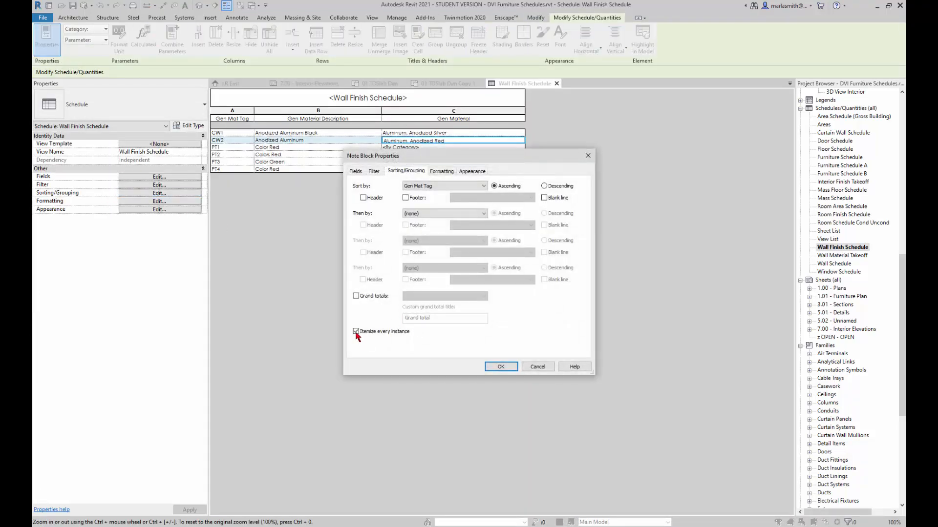
{"action": "left_click", "coordinate": [497, 367]}
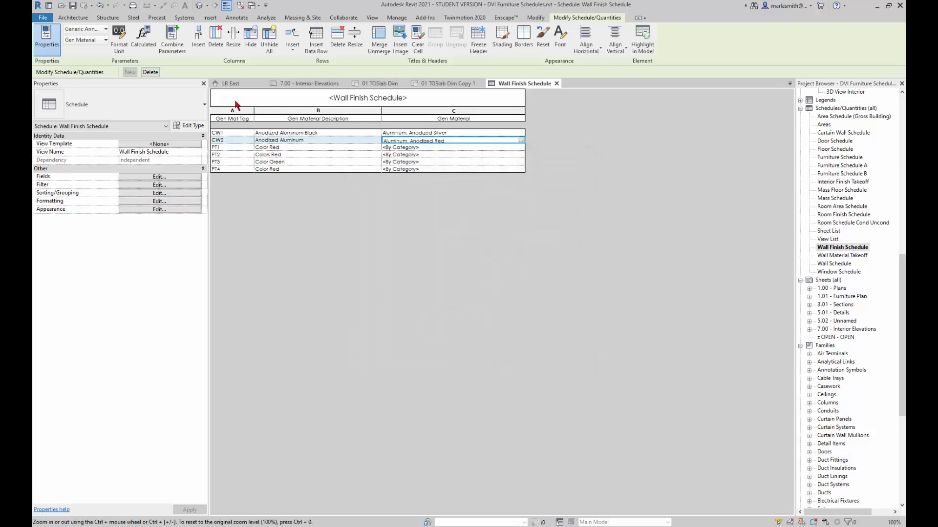